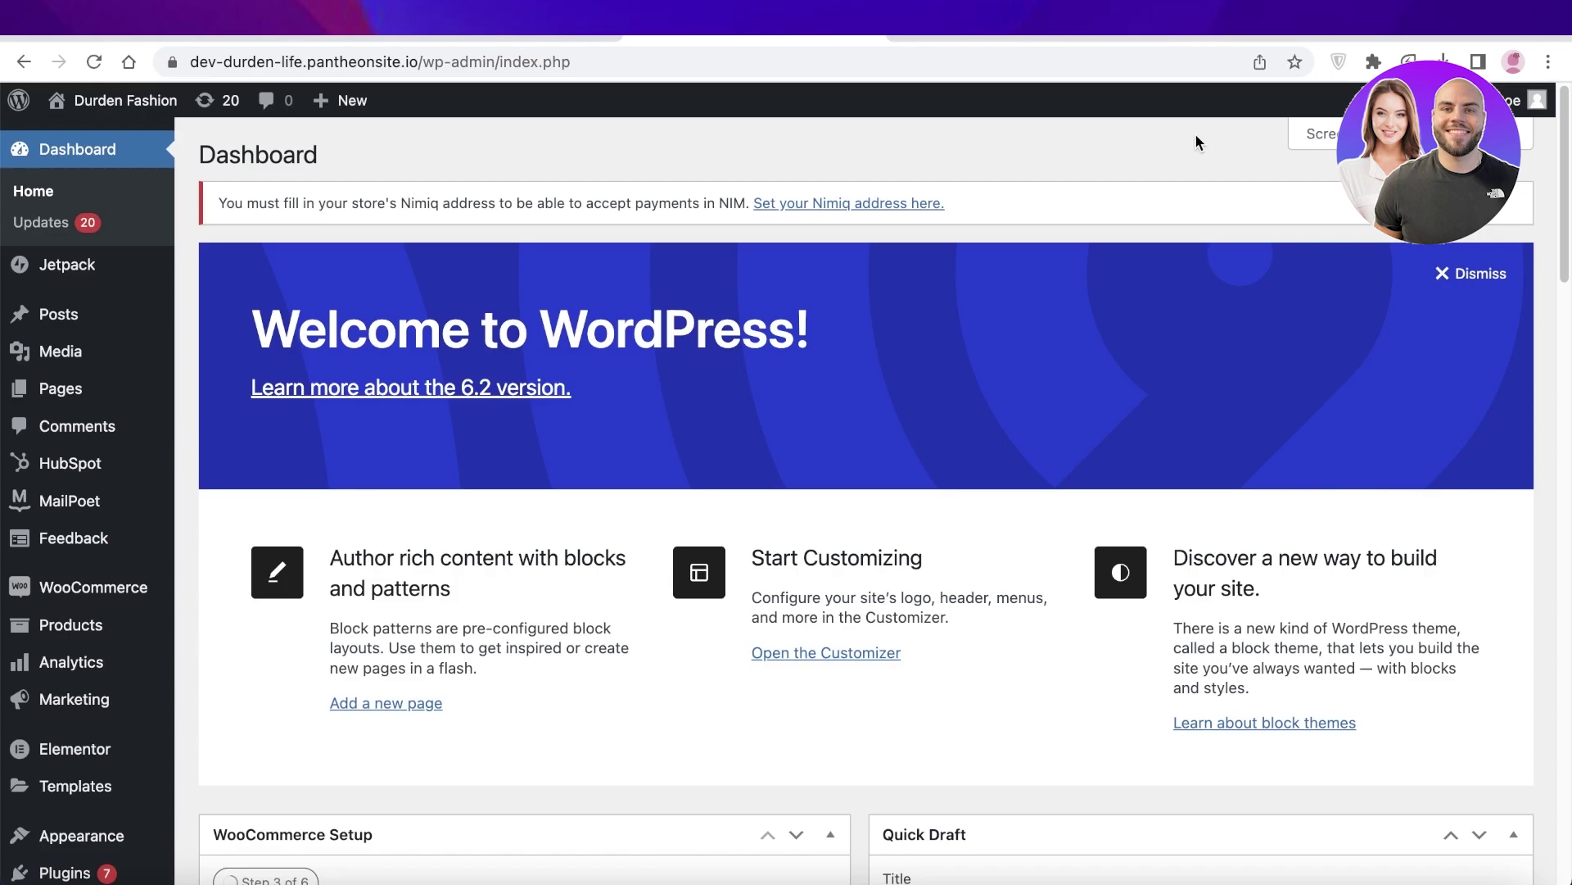
- View the live Durden Fashion storefront and the saved templates page, then return to the dashboard
left_click(1065, 36)
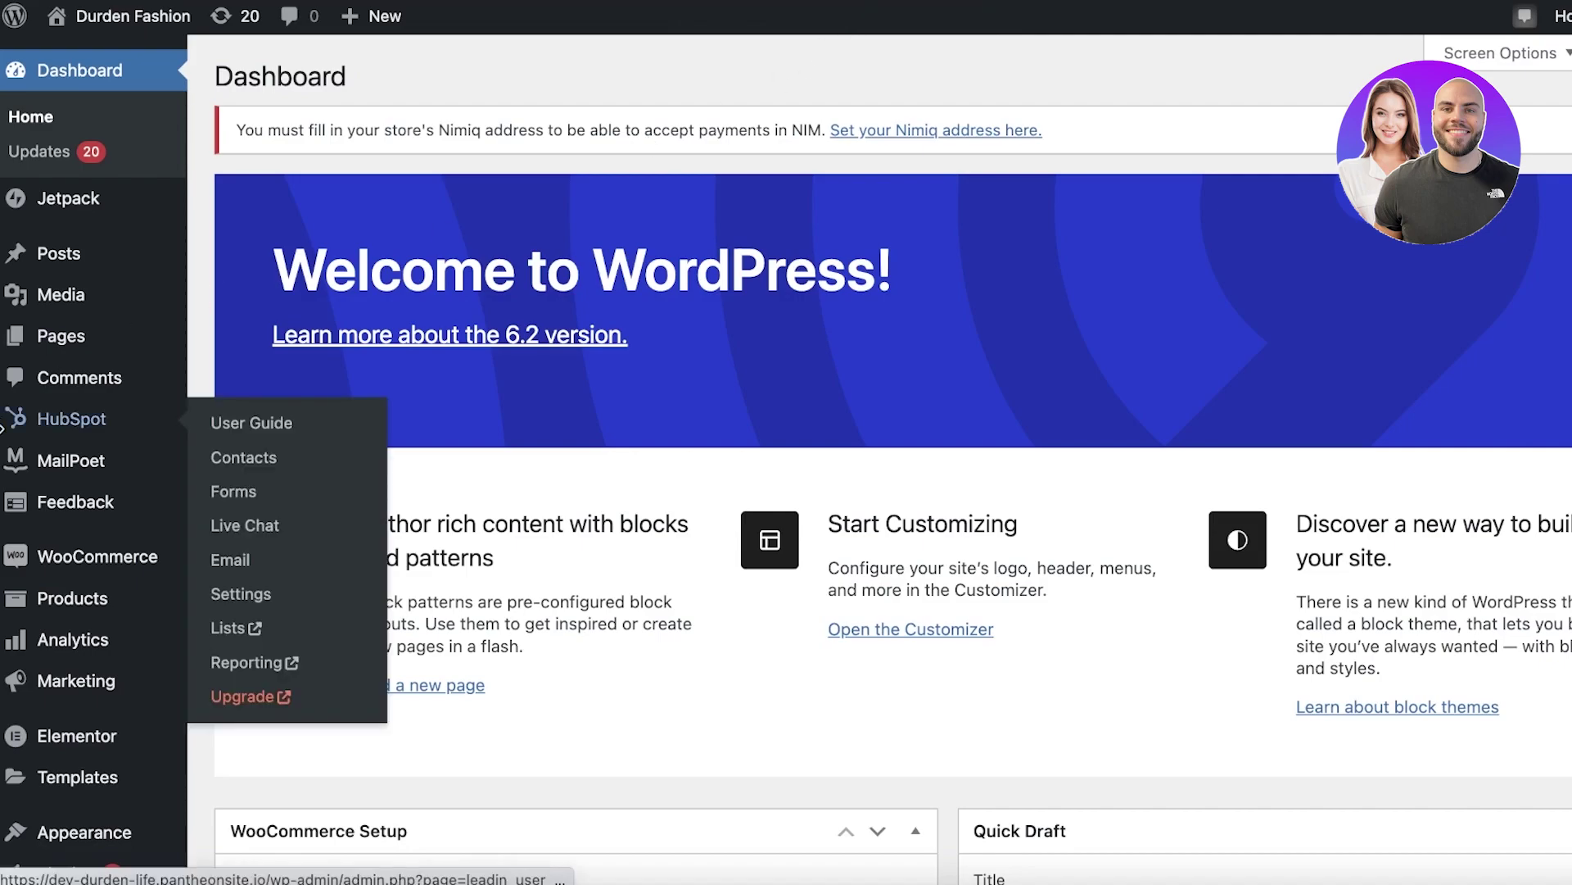
scroll(72, 531, "down", 1)
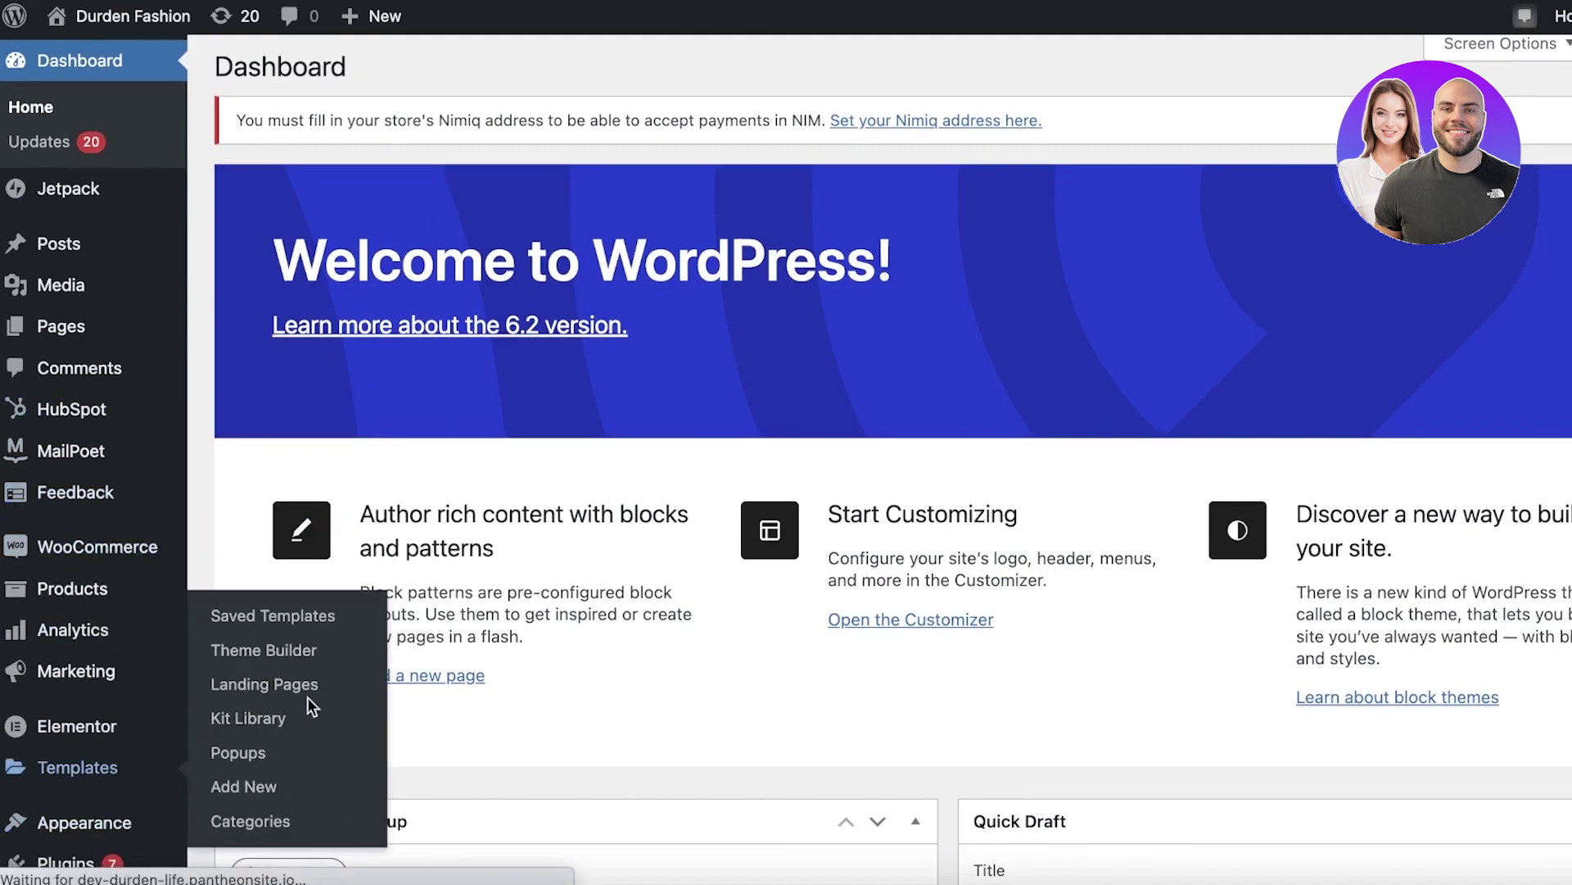
left_click(310, 697)
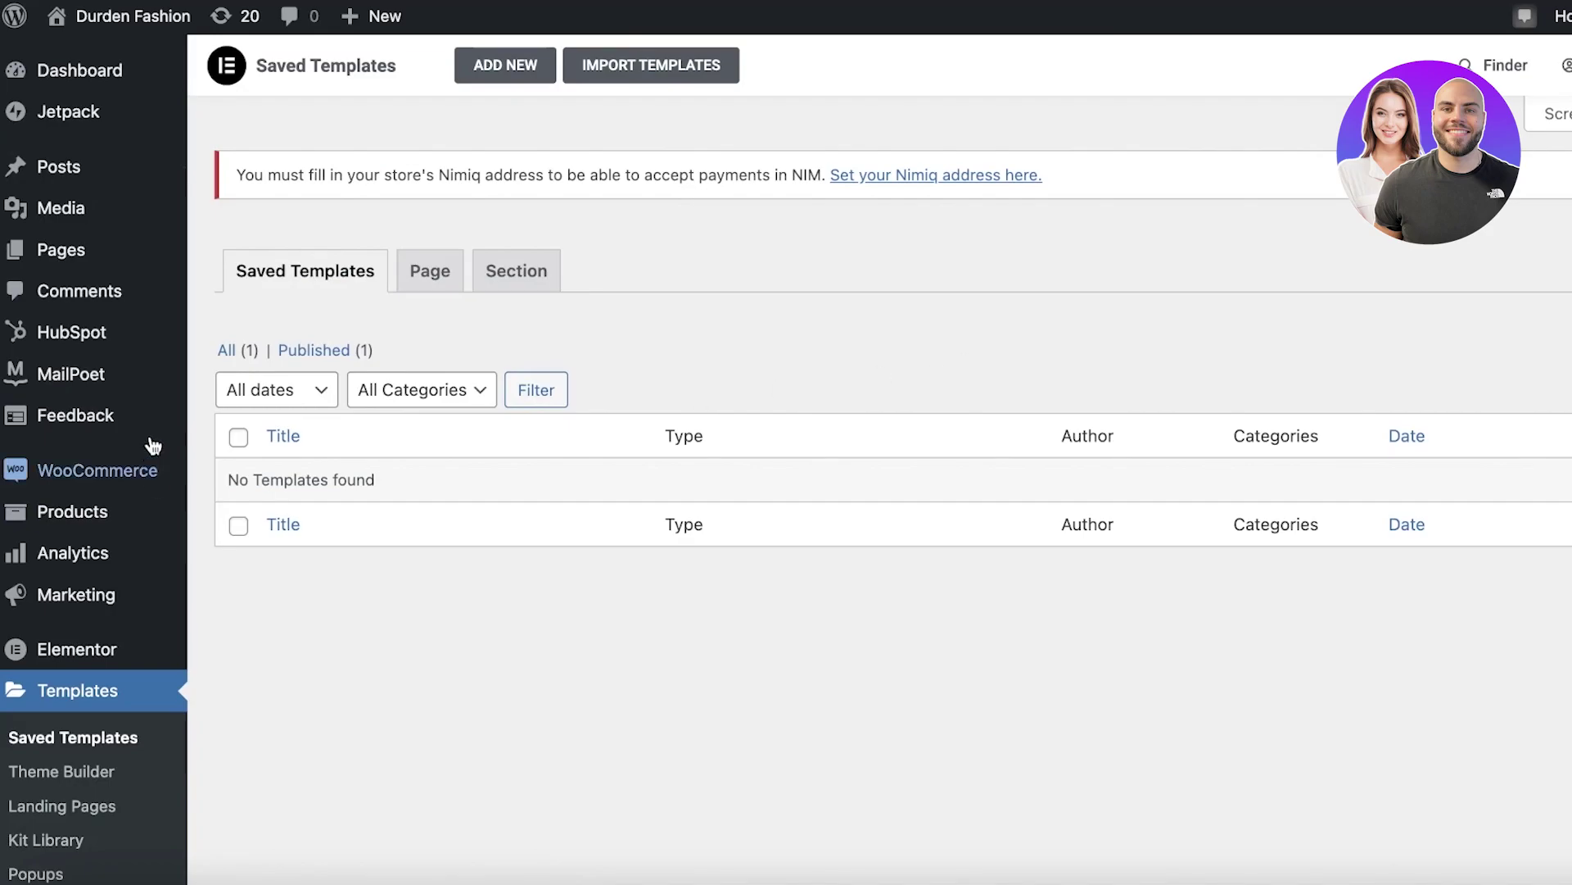
left_click(115, 94)
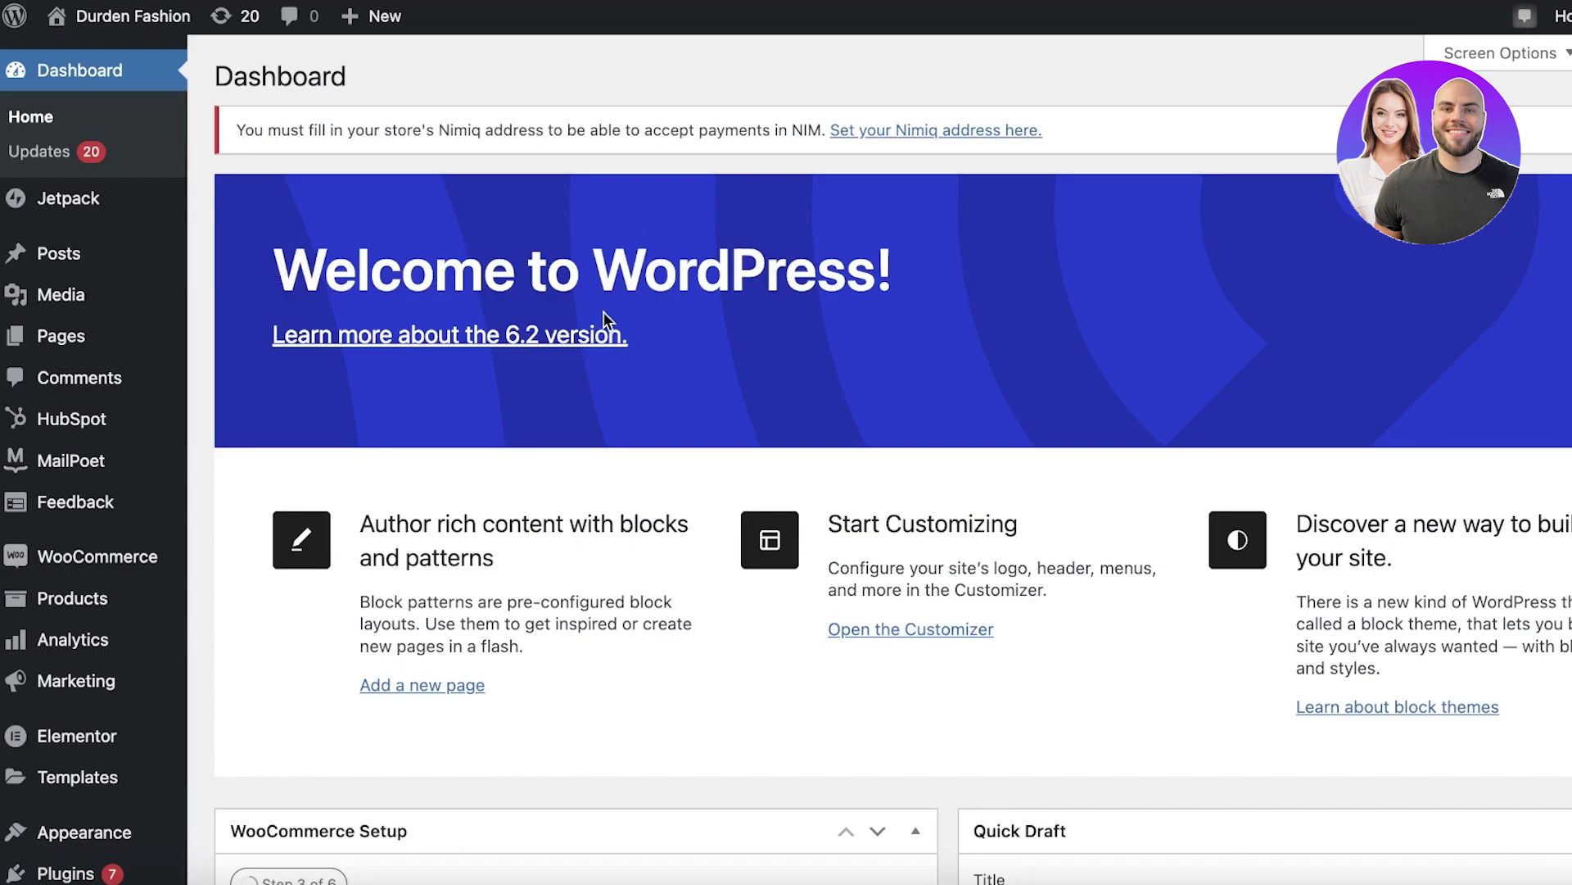
- Go to the installed themes page under Appearance > Themes
scroll(49, 319, "down", 3)
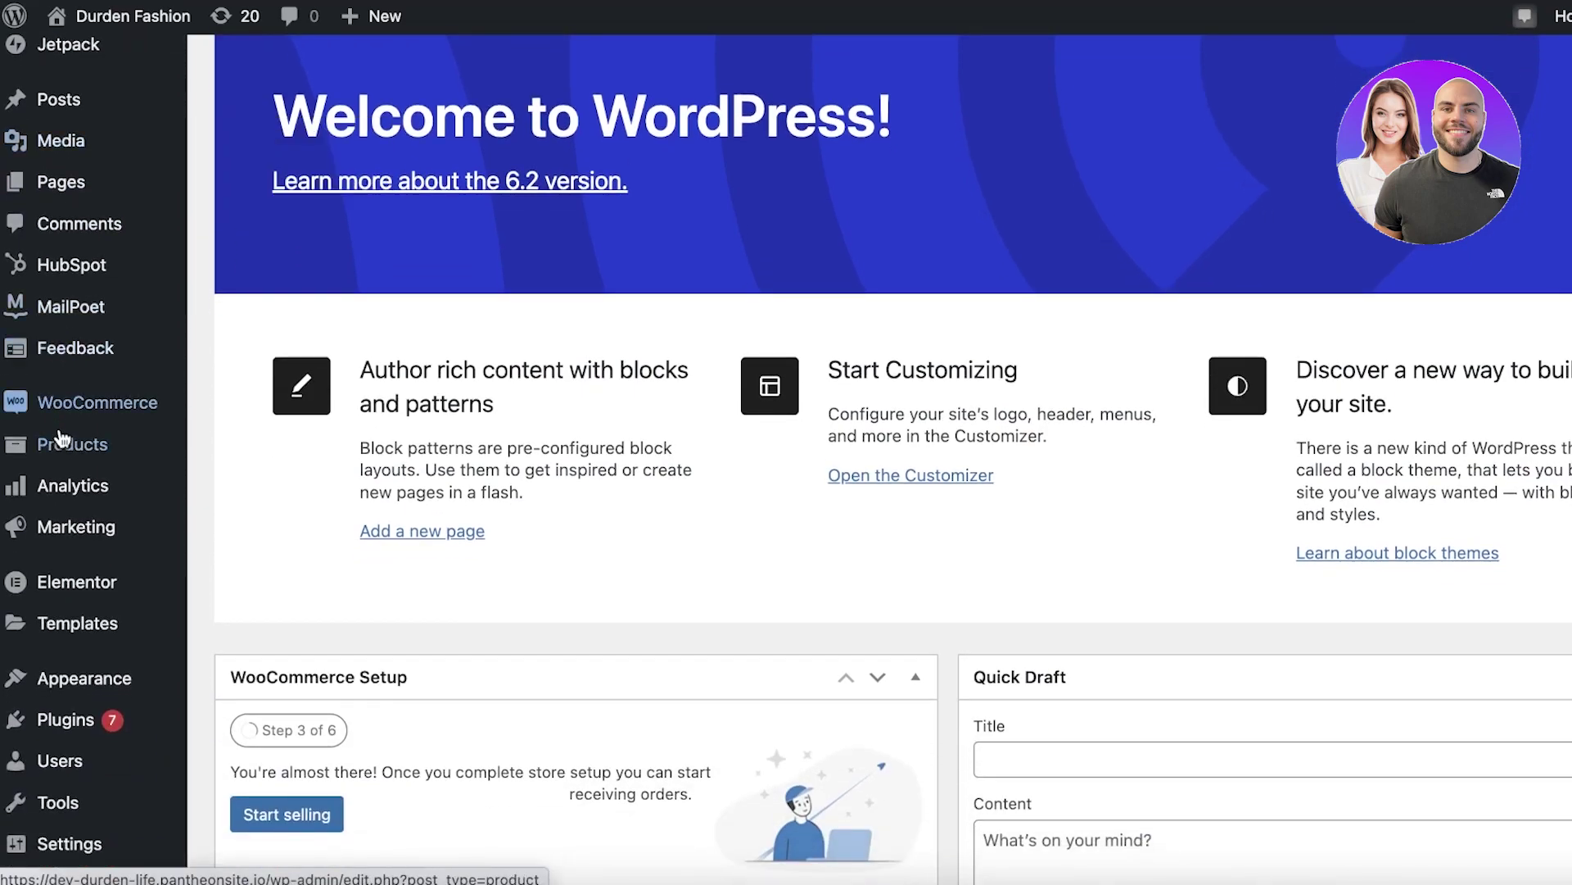
left_click(78, 687)
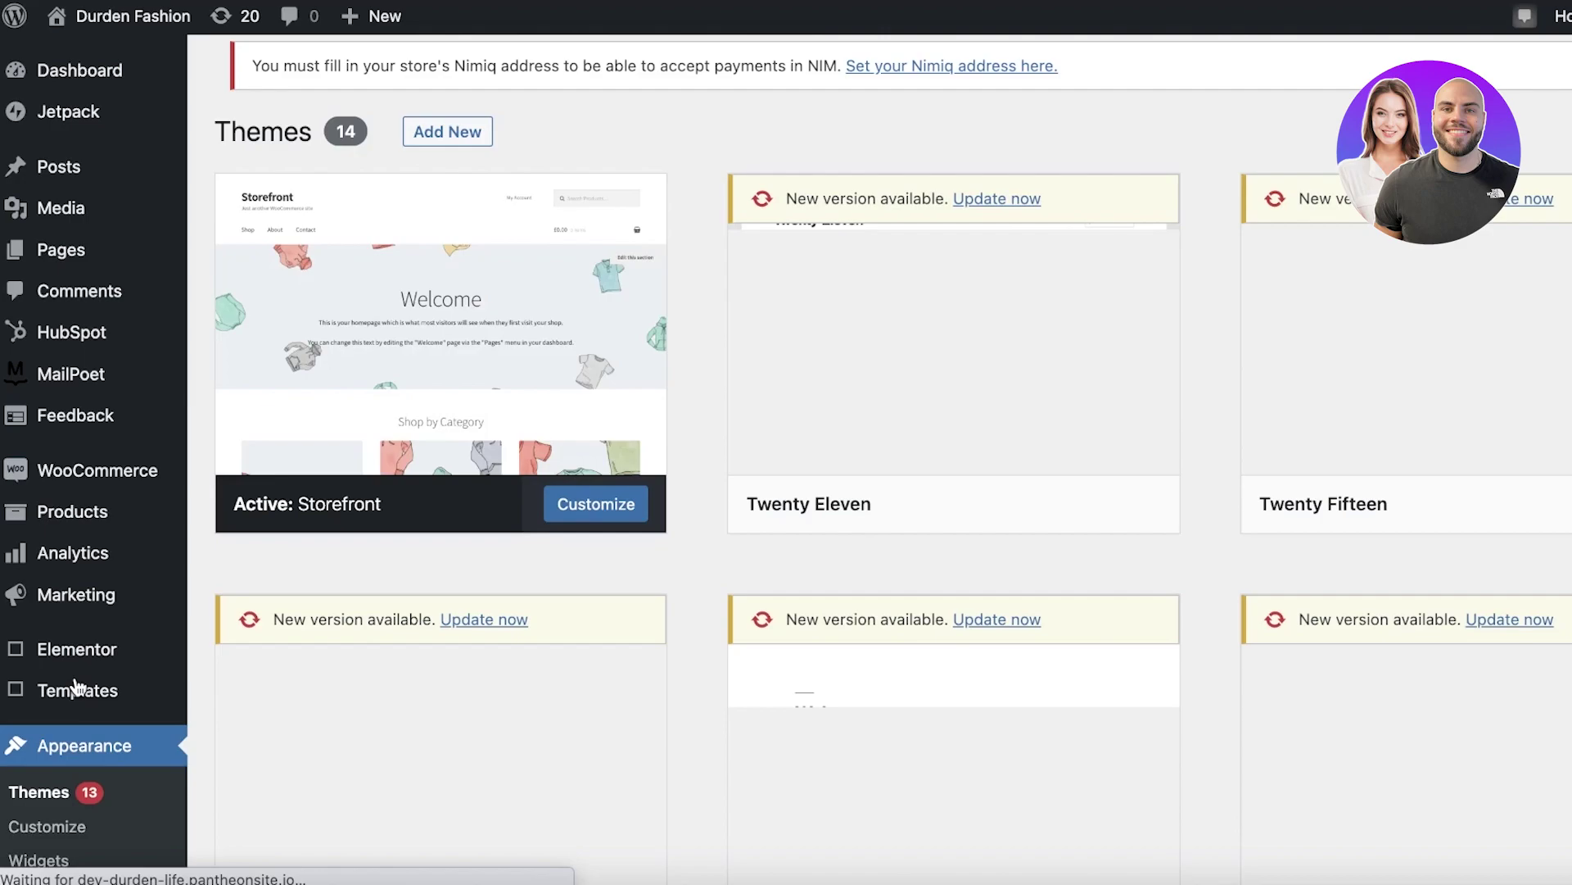
scroll(67, 712, "down", 1)
scroll(67, 713, "down", 3)
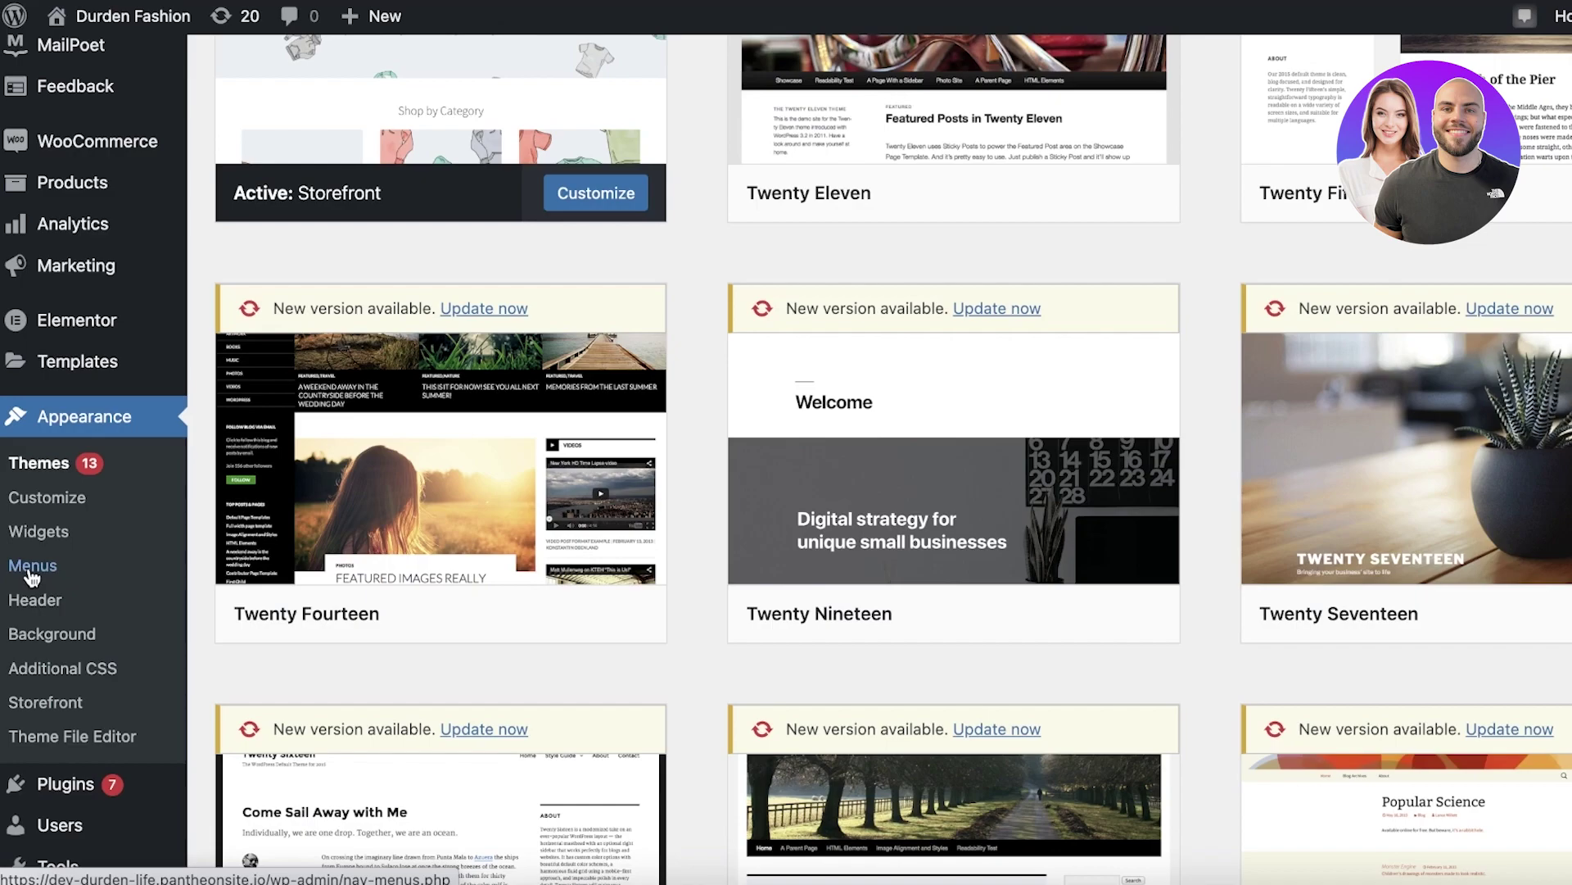
- Go to Appearance > Menus and review the Mega Menu's items, sub-items and Menu Settings locations
left_click(31, 573)
scroll(819, 385, "down", 3)
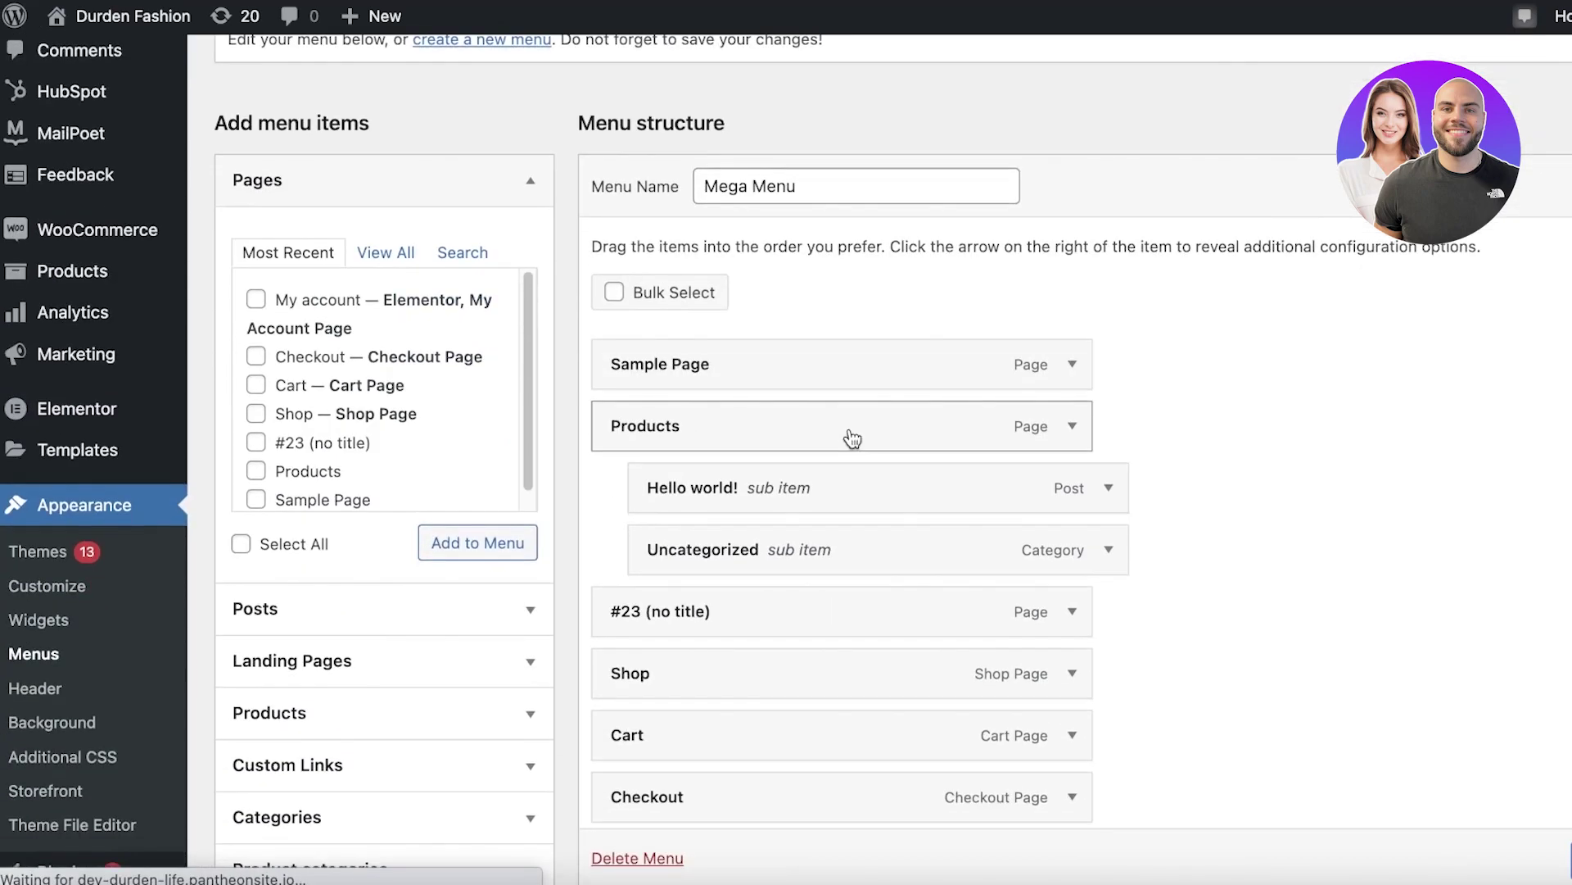
scroll(967, 336, "down", 3)
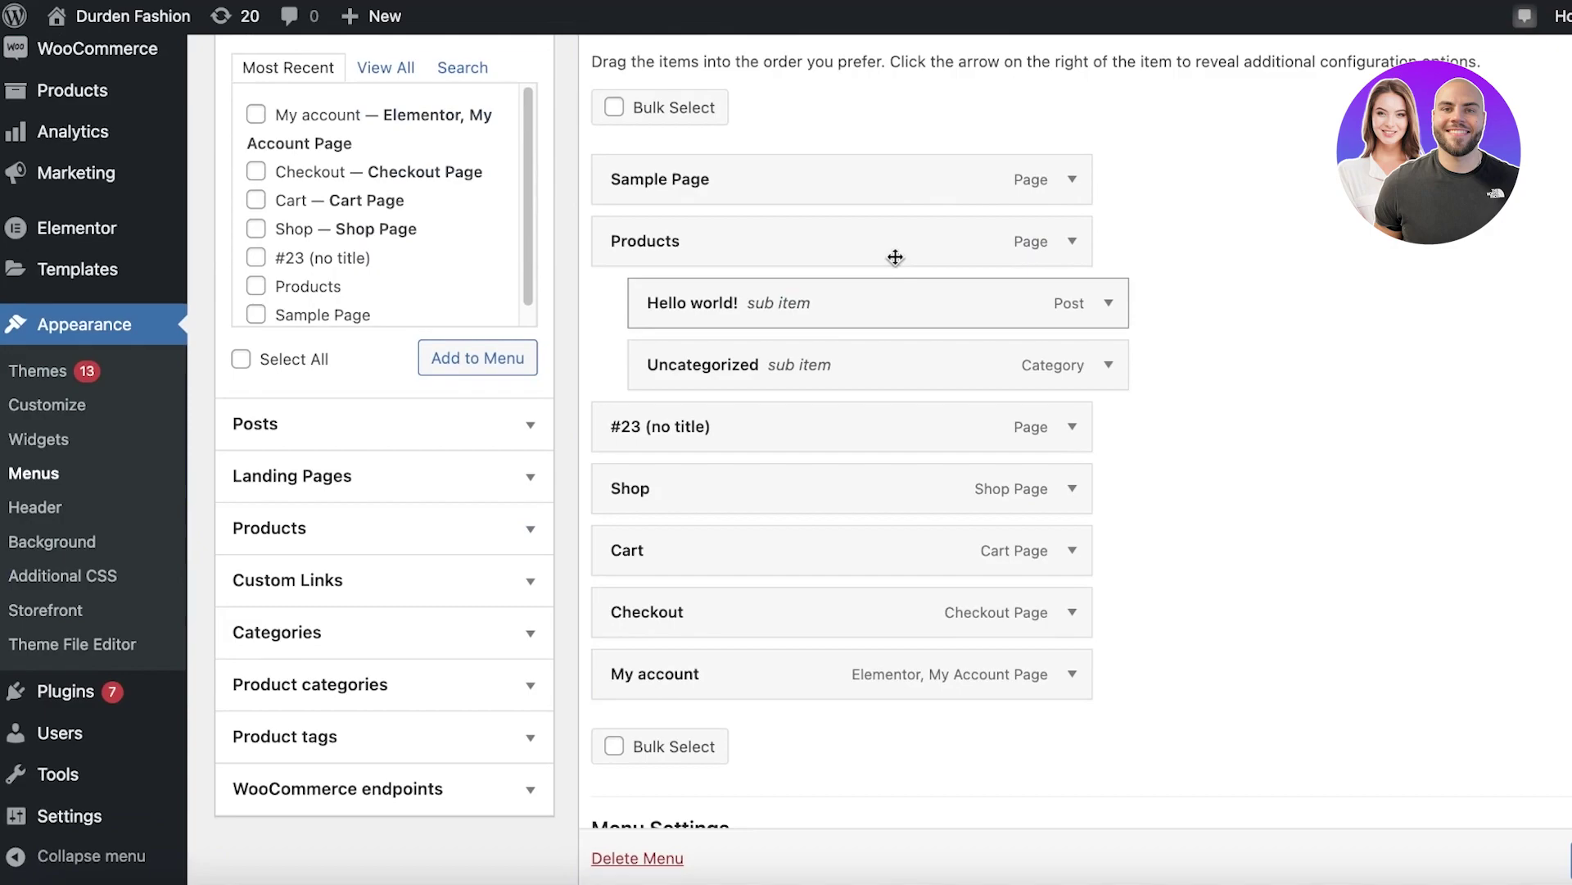
scroll(942, 369, "down", 4)
scroll(942, 376, "up", 8)
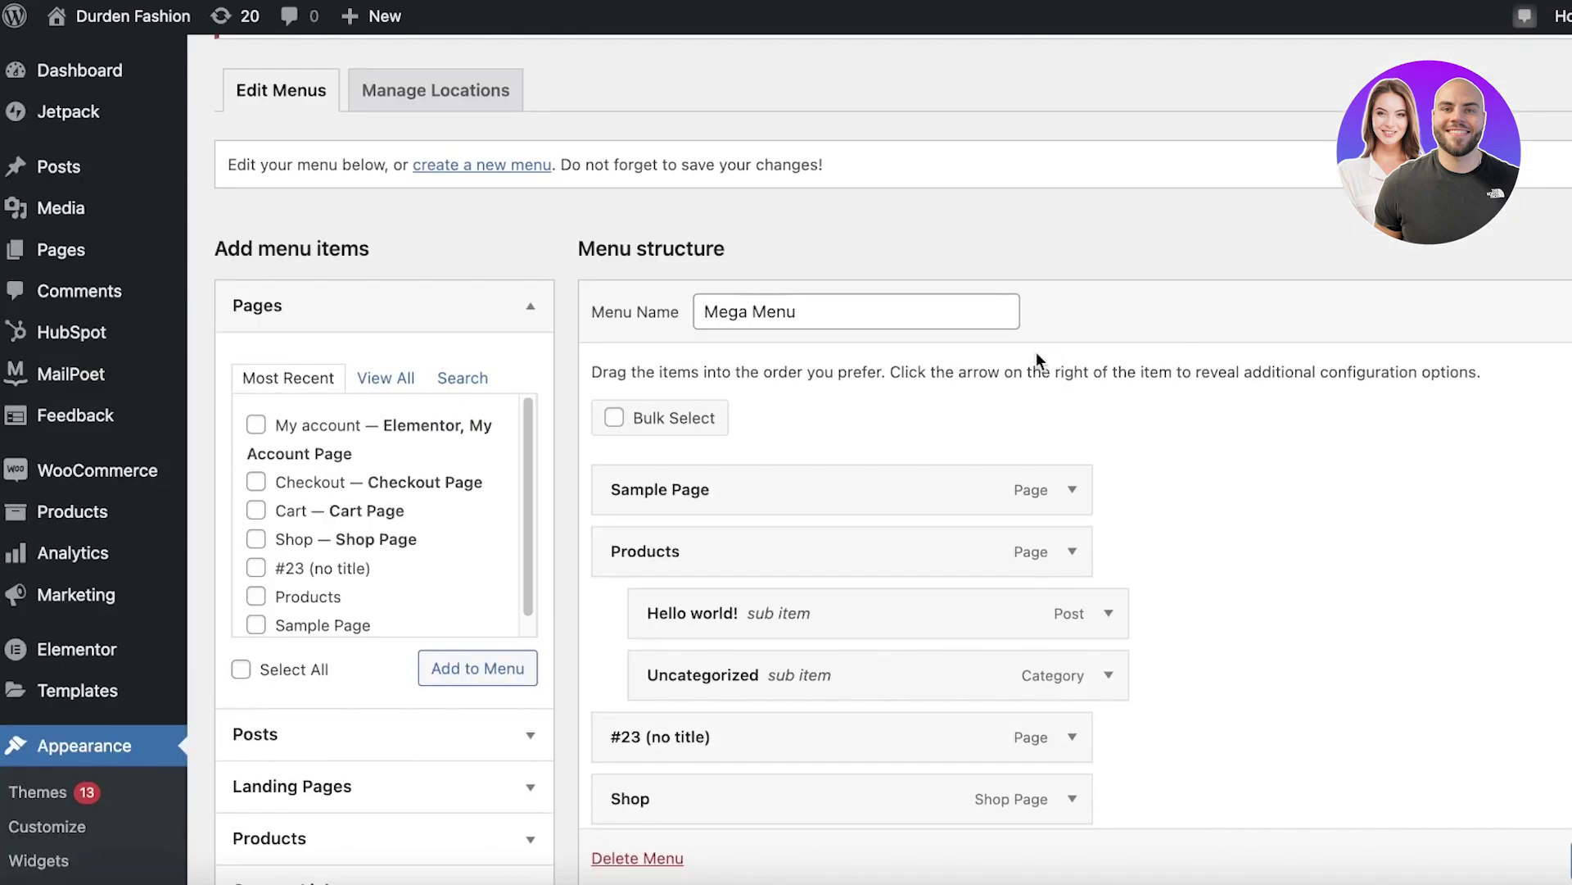
scroll(983, 361, "up", 2)
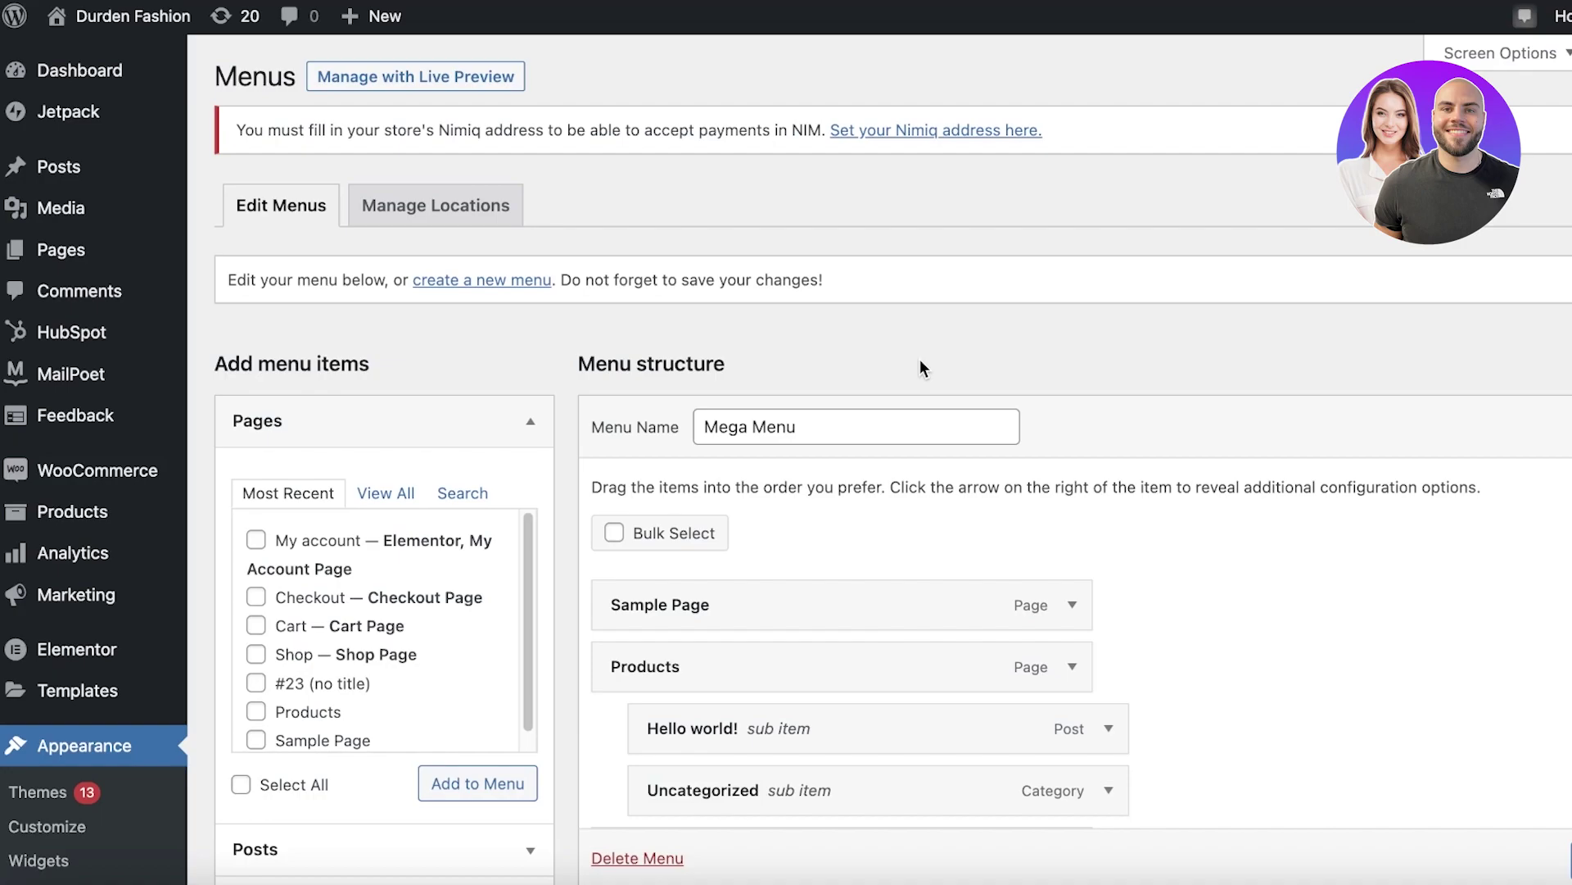
scroll(790, 455, "down", 9)
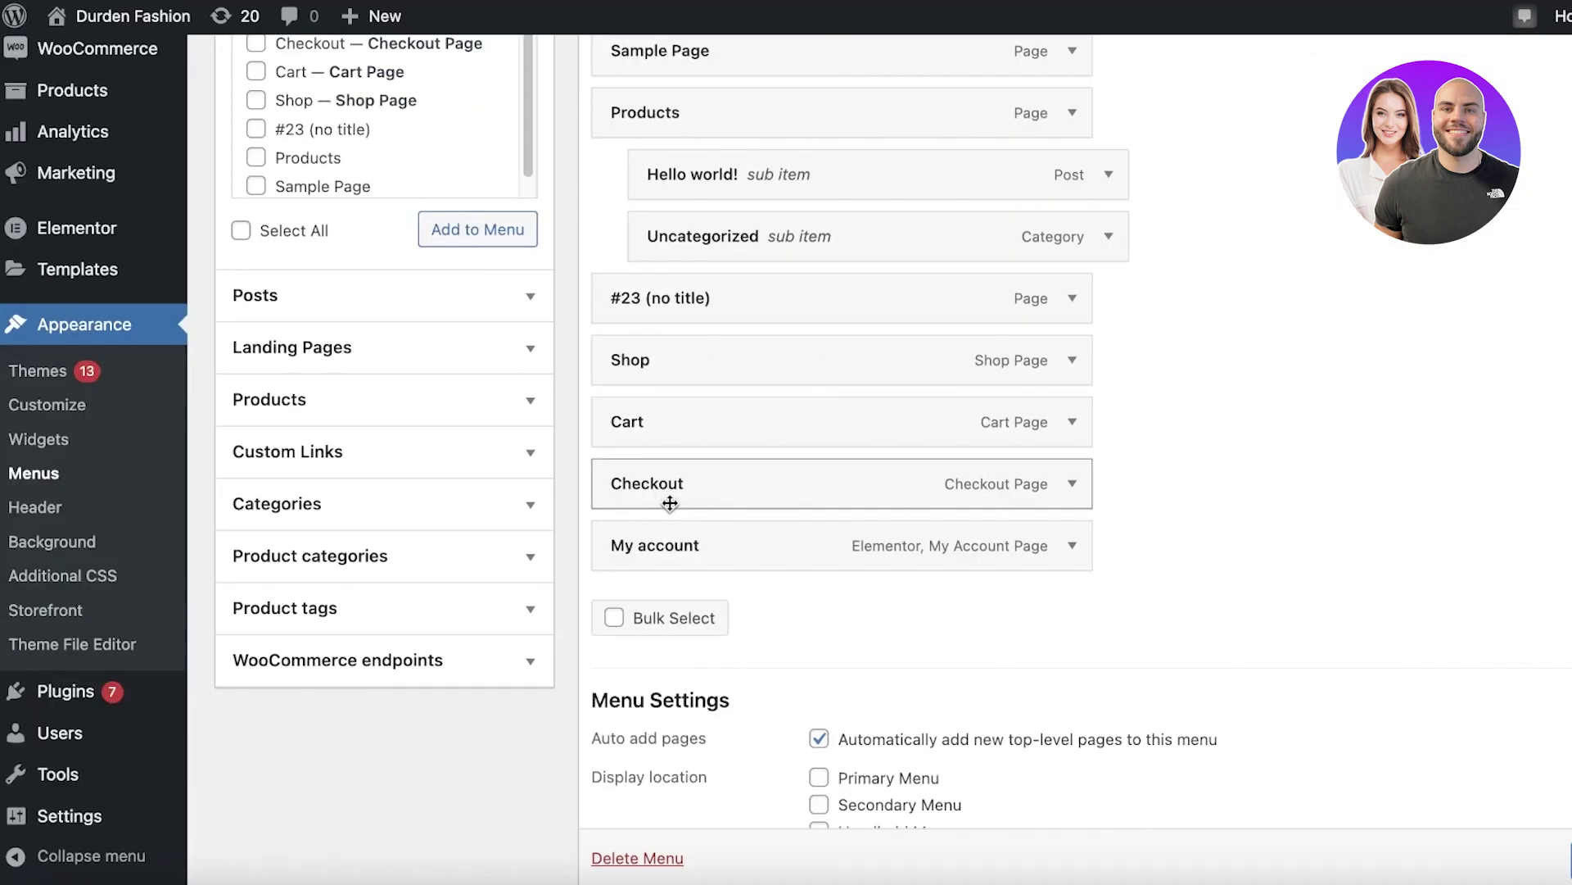
scroll(671, 457, "up", 3)
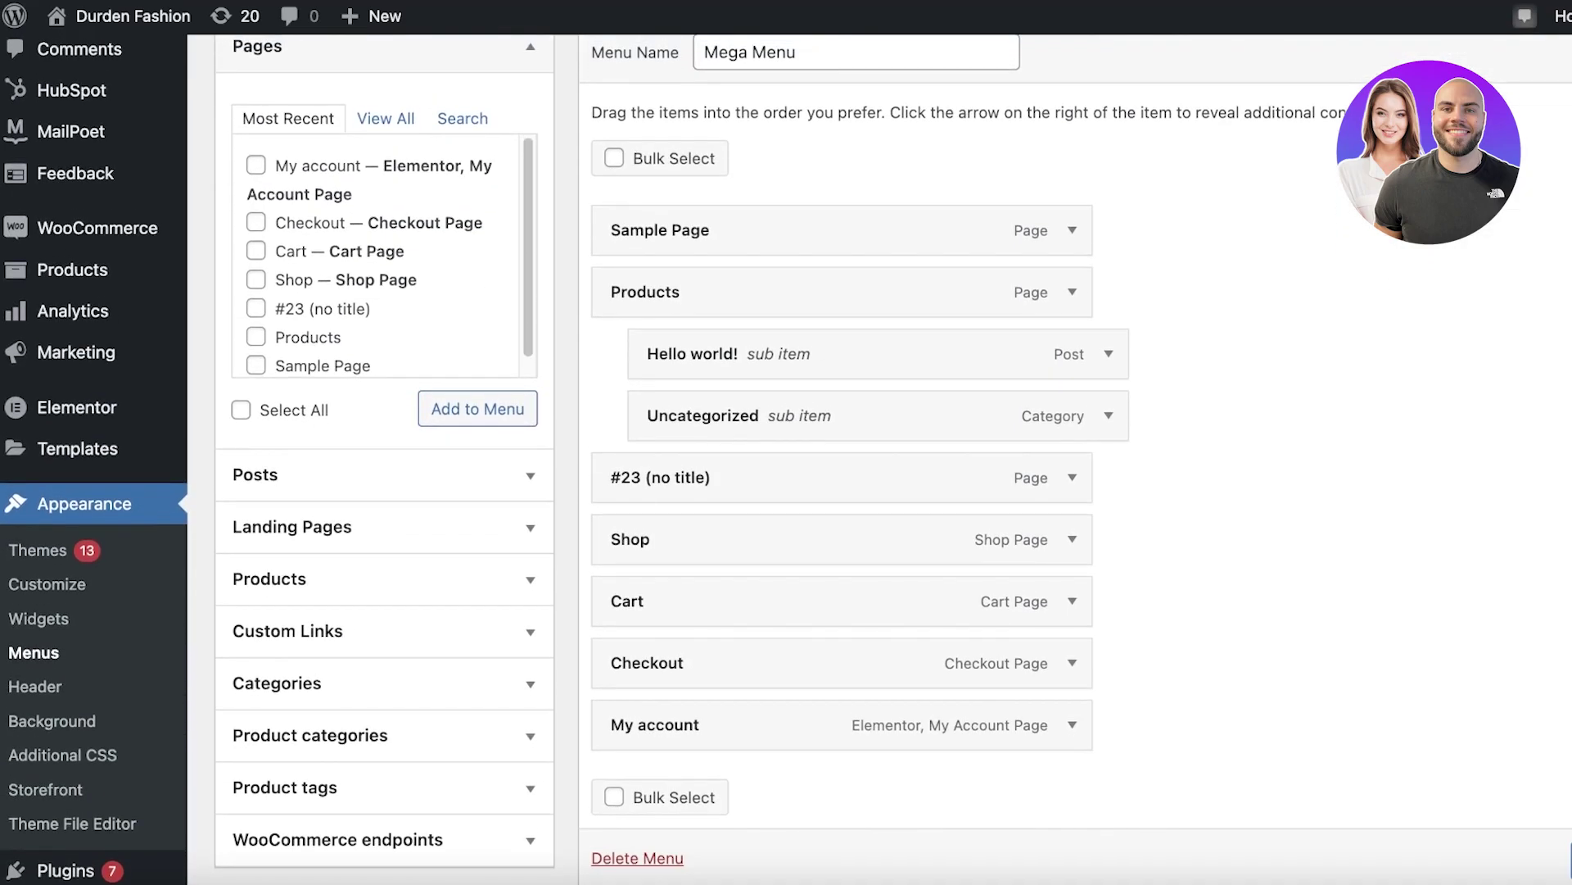
scroll(827, 235, "down", 1)
scroll(672, 475, "down", 6)
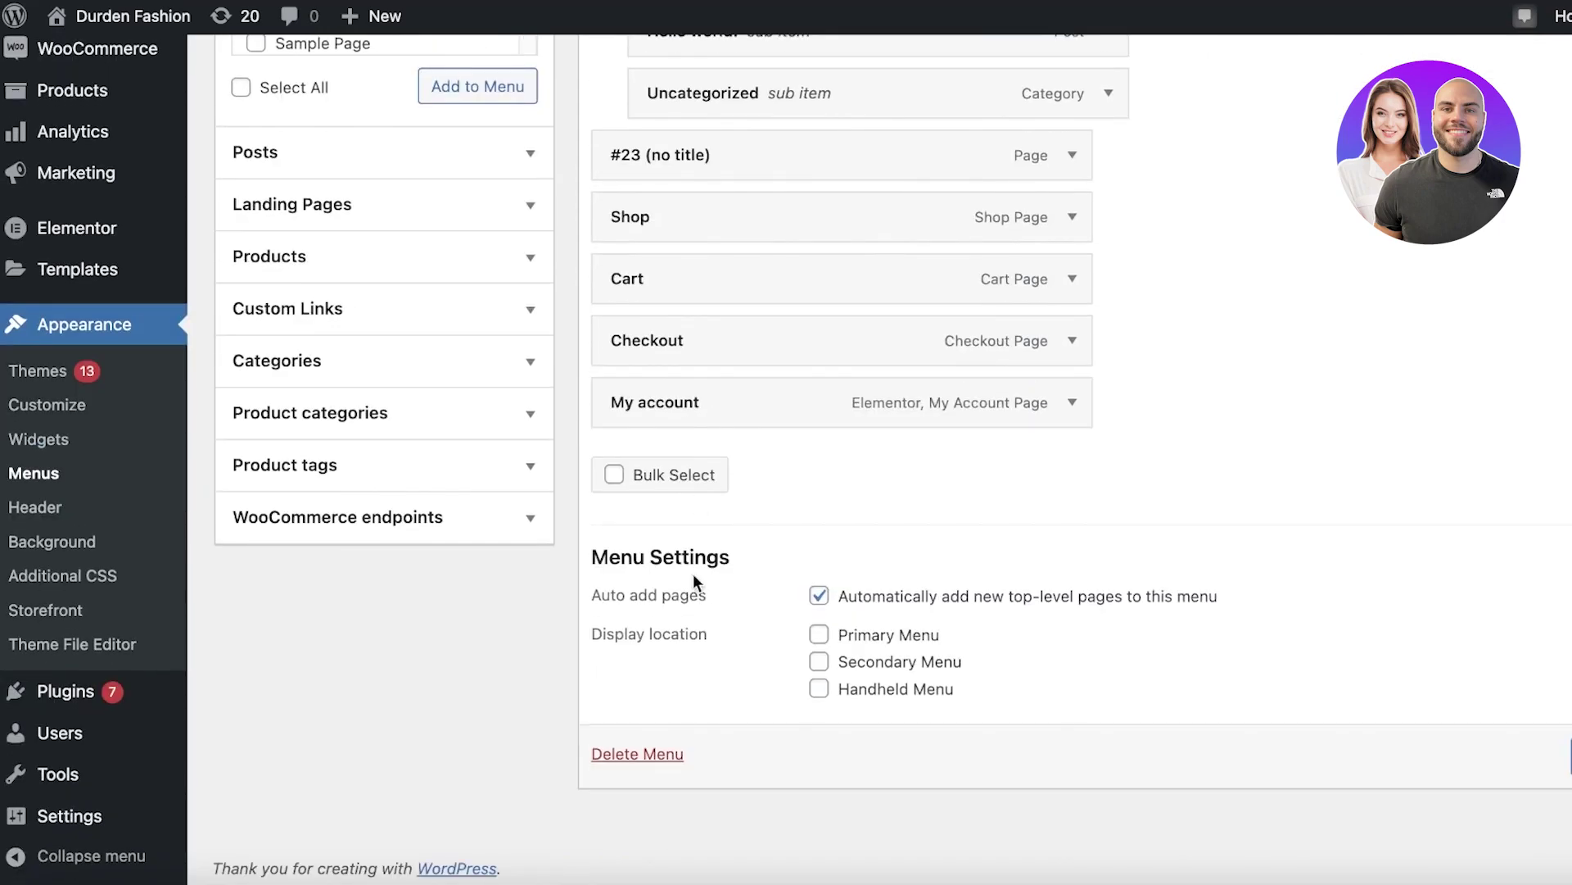
- Delete the existing Mega Menu, confirming the permanent deletion
left_click(641, 761)
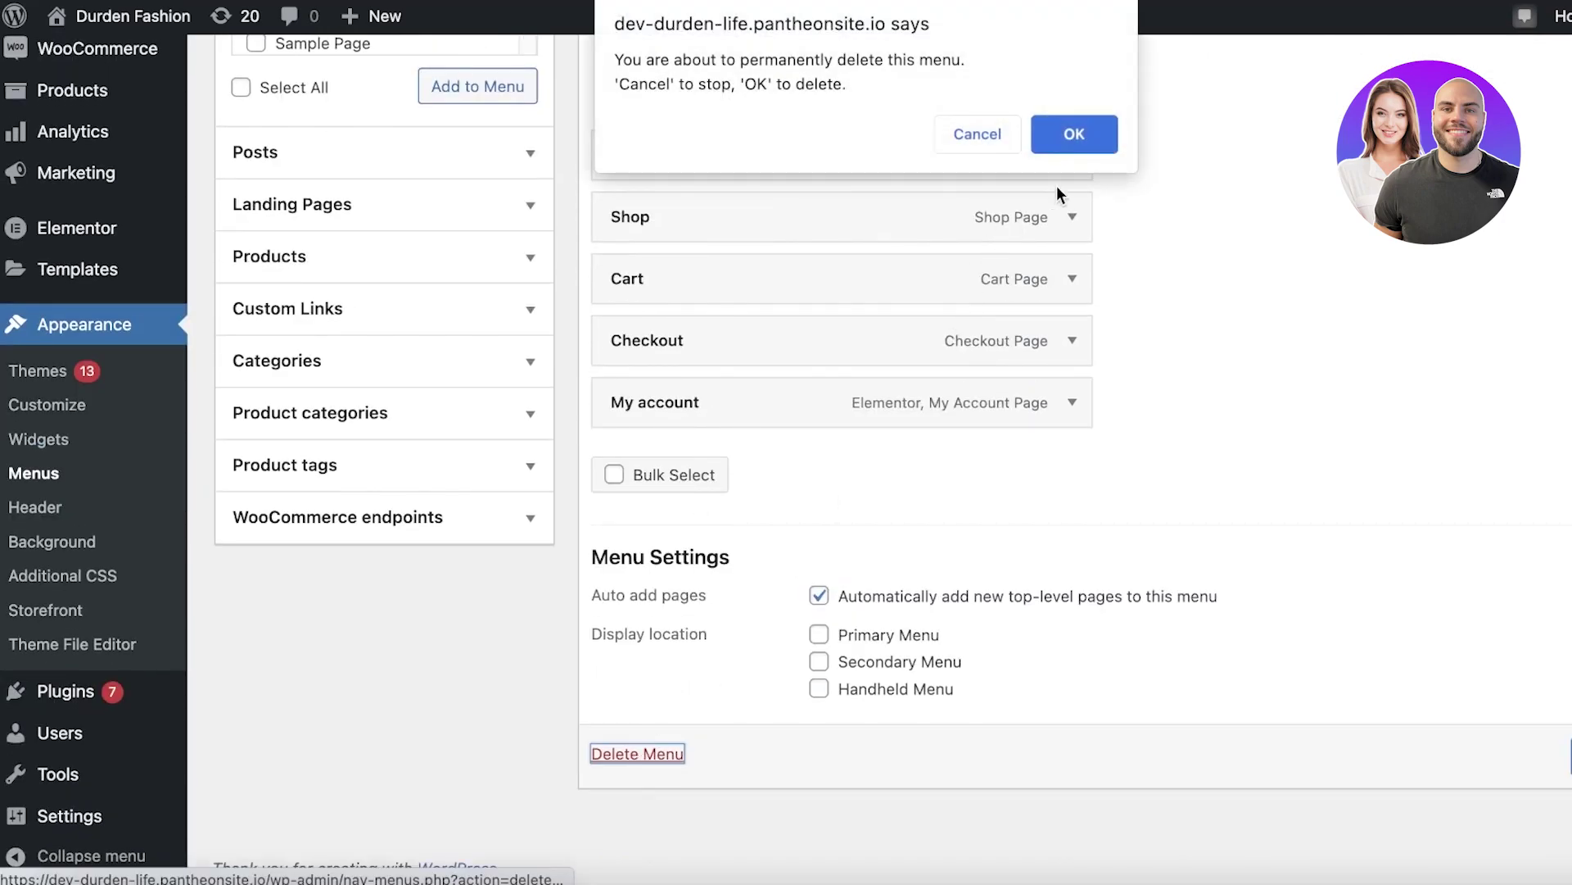
left_click(1076, 139)
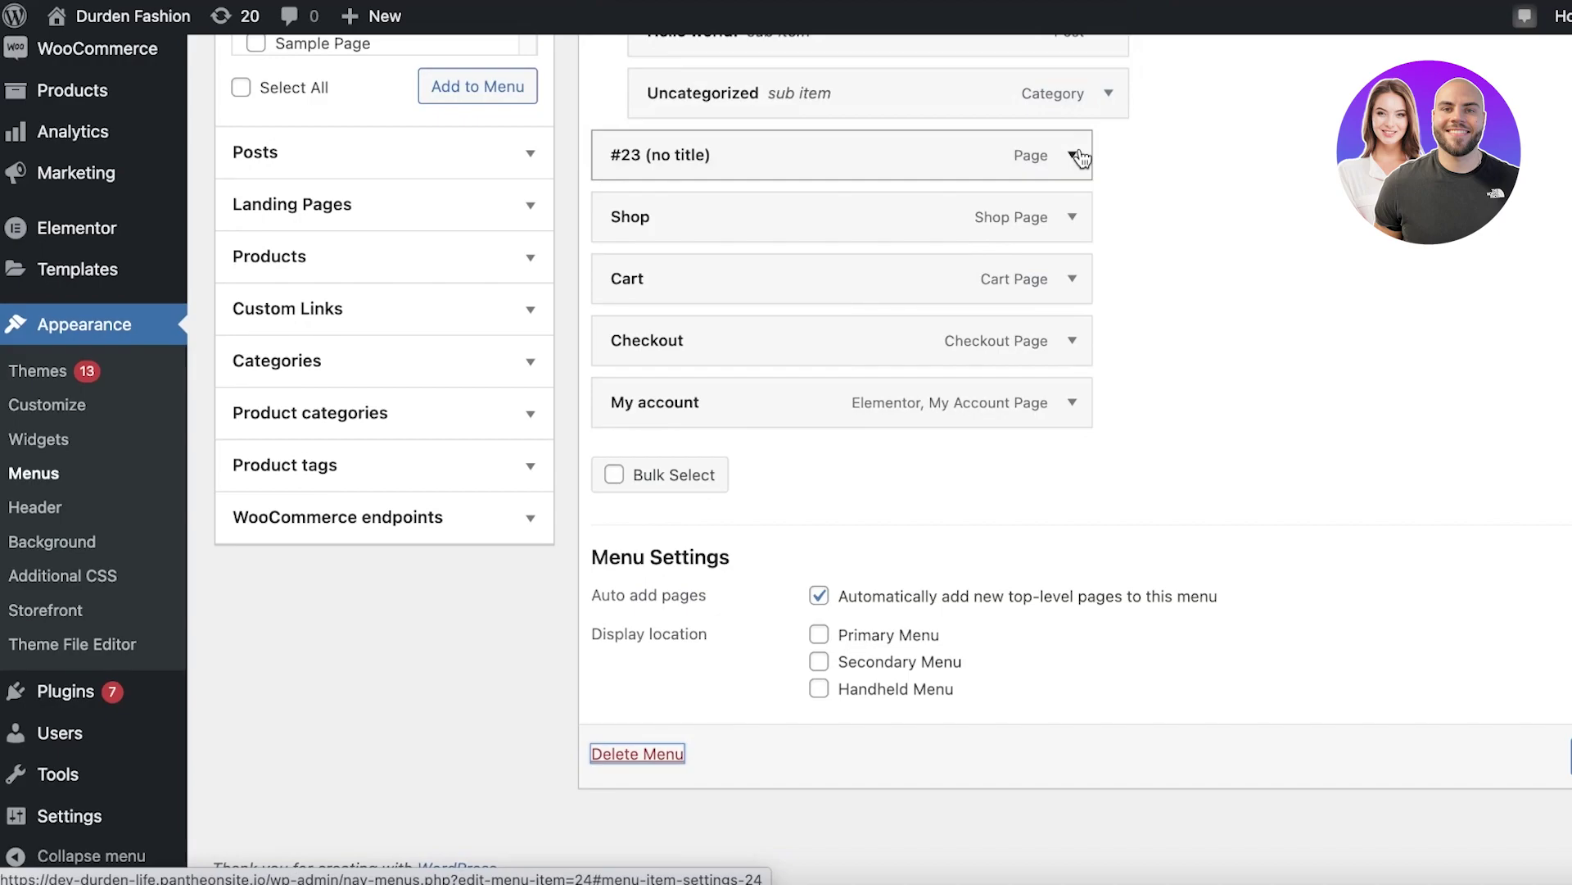
scroll(1070, 156, "down", 2)
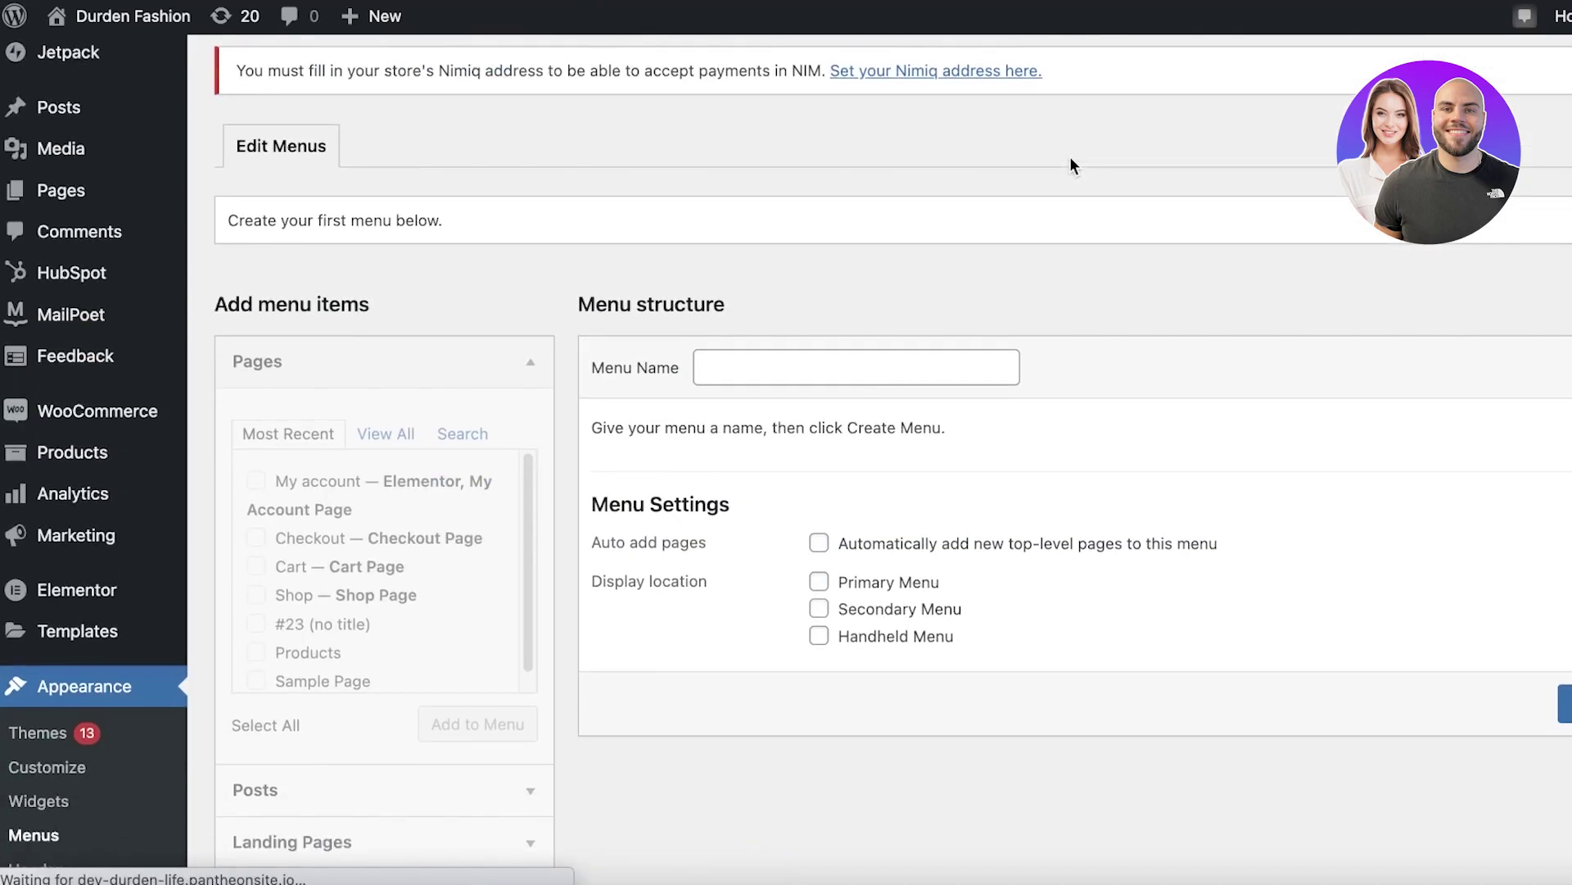
- Name the new menu 'Main Menu' and tick Primary Menu as its display location
left_click(831, 303)
scroll(830, 303, "down", 1)
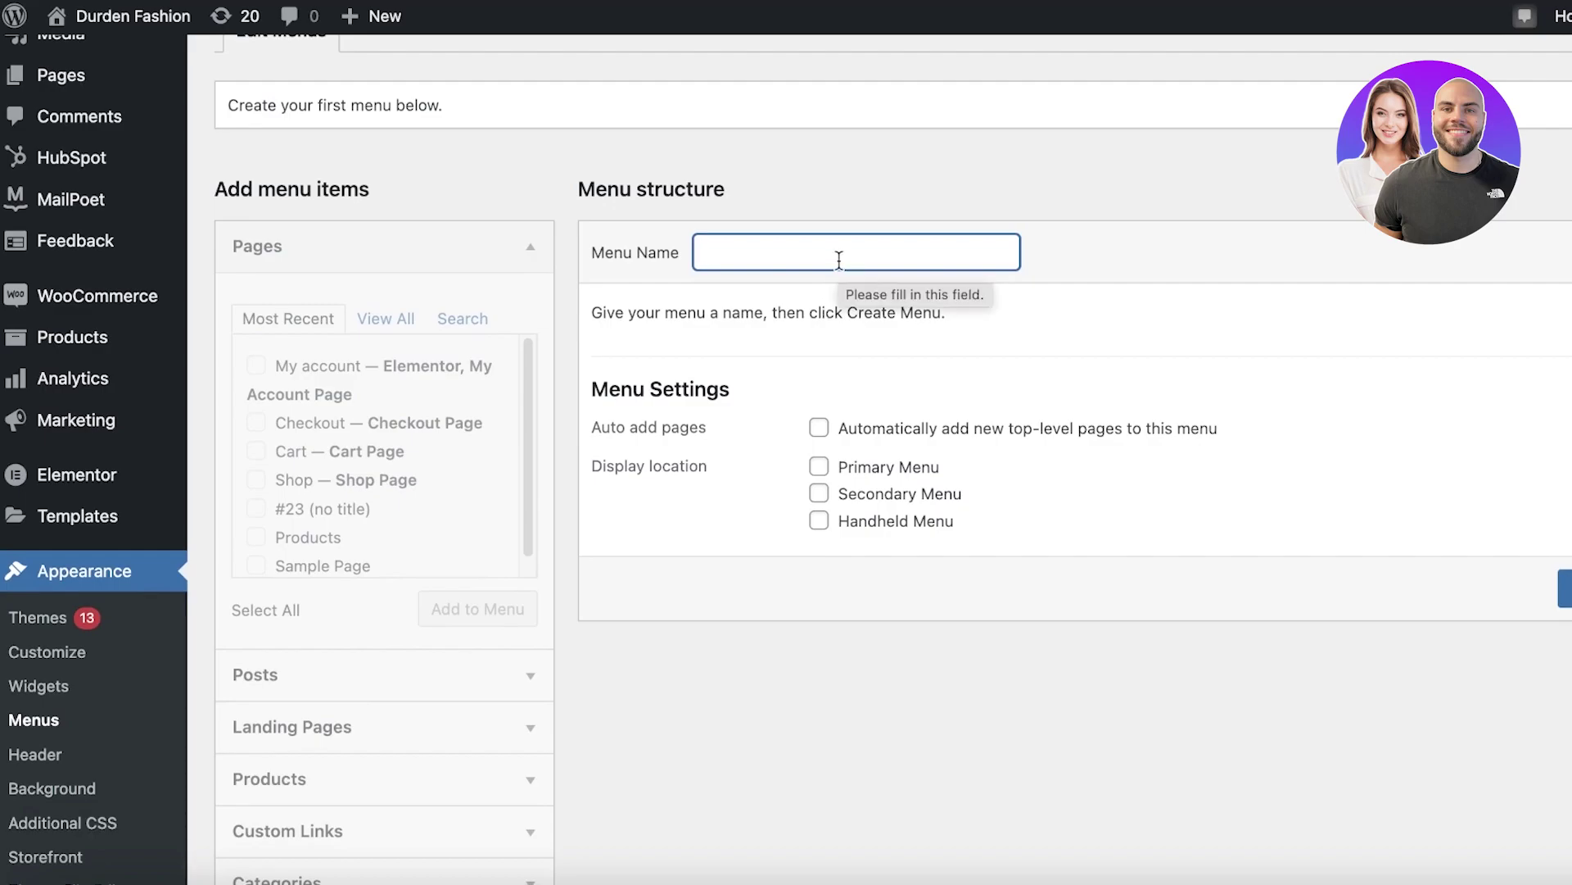
type("Main Menu")
left_click(930, 409)
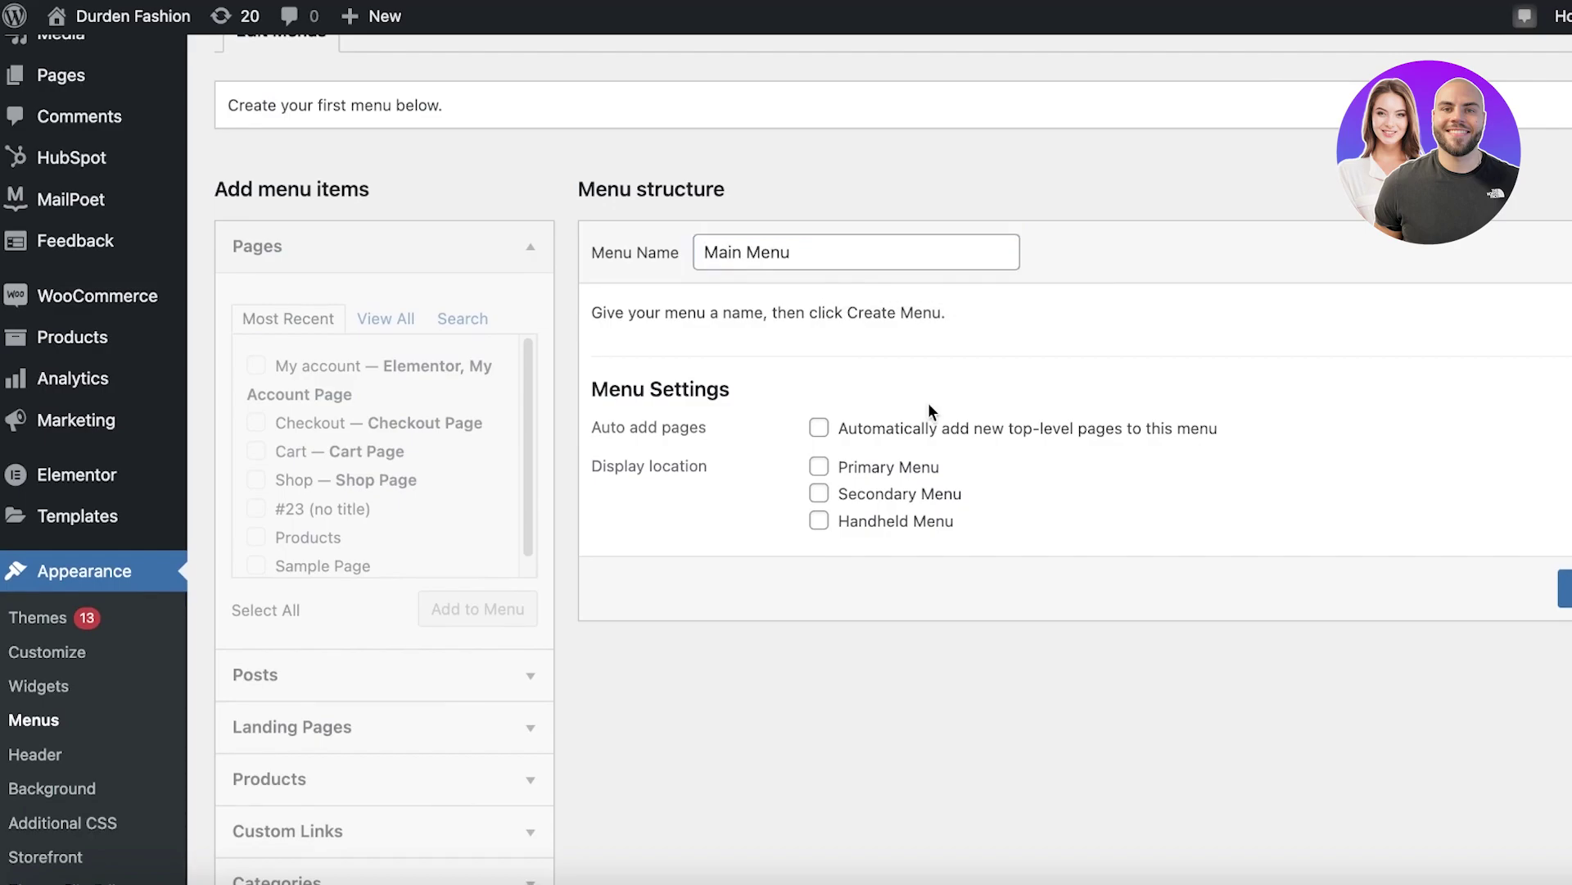
left_click(849, 480)
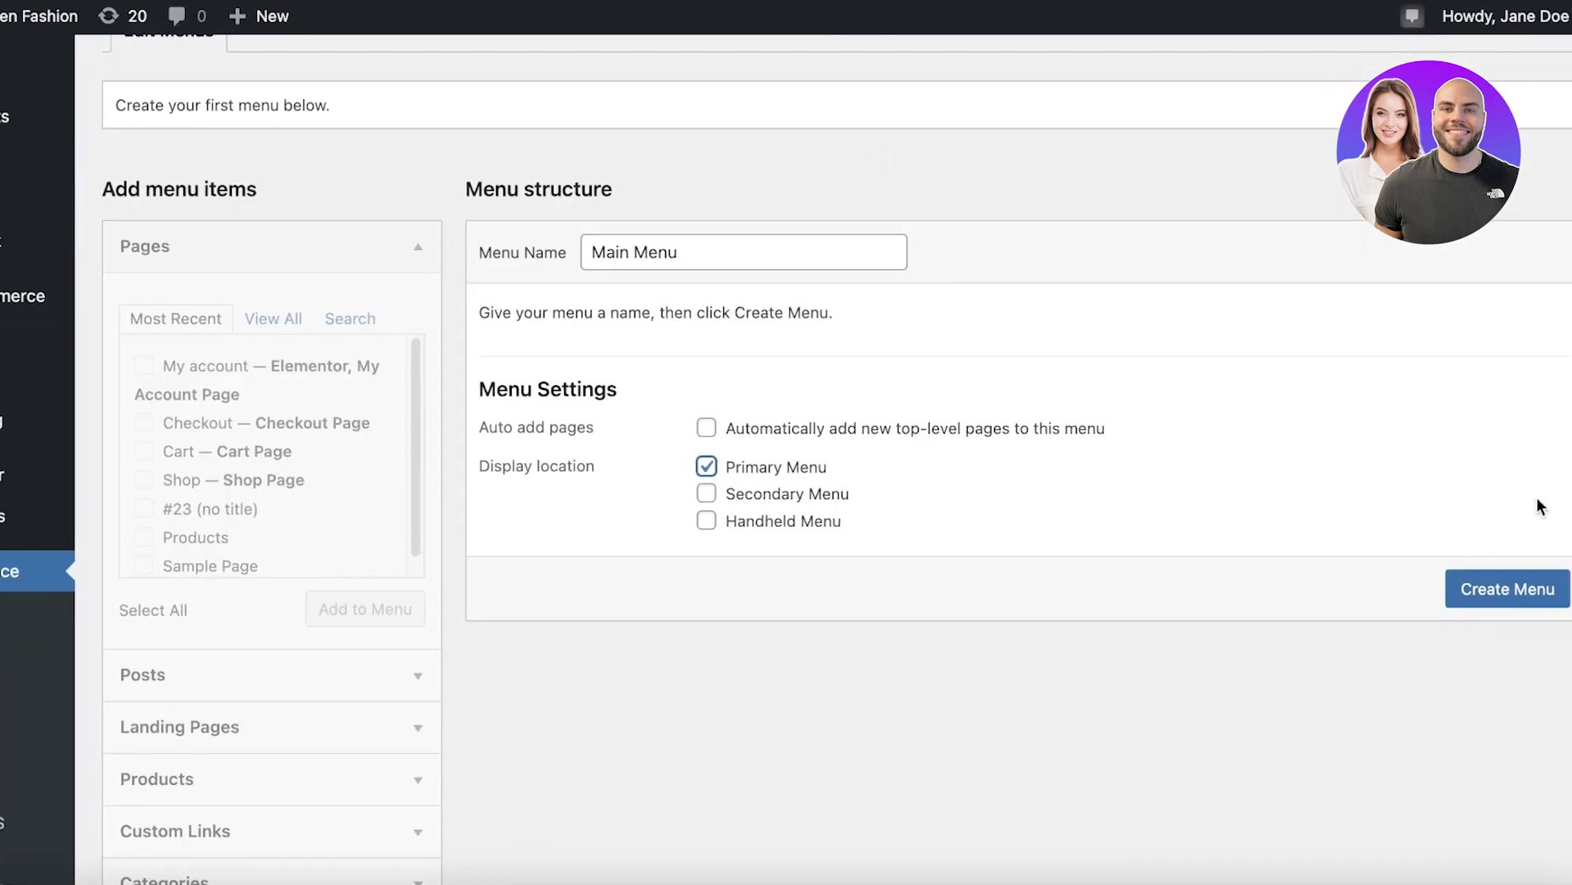
- Create the empty Main Menu
left_click(1509, 607)
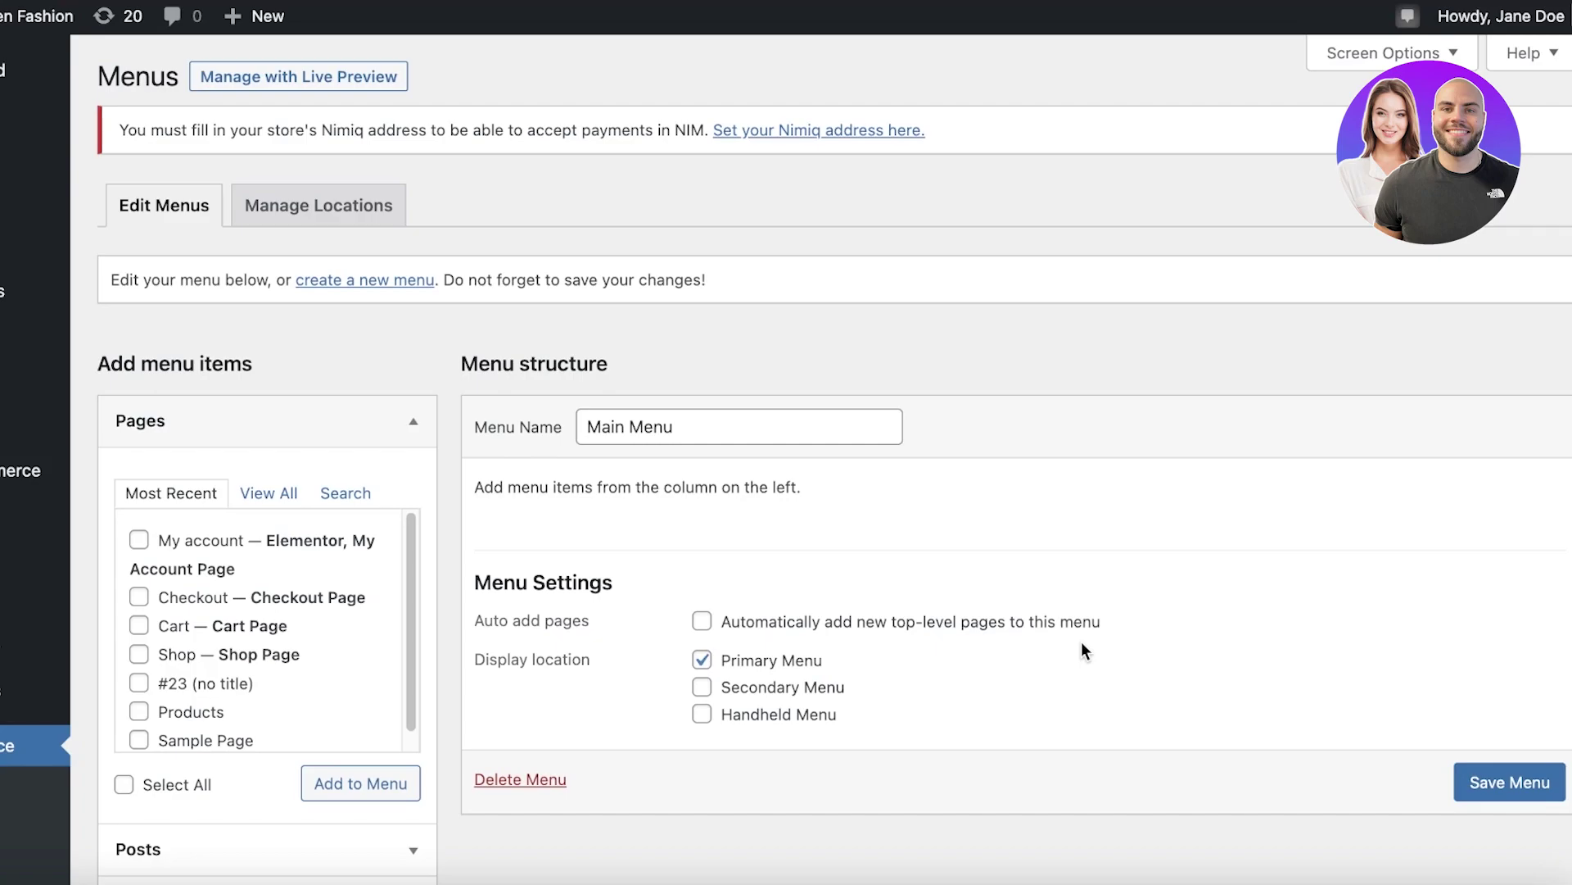
scroll(1081, 643, "down", 5)
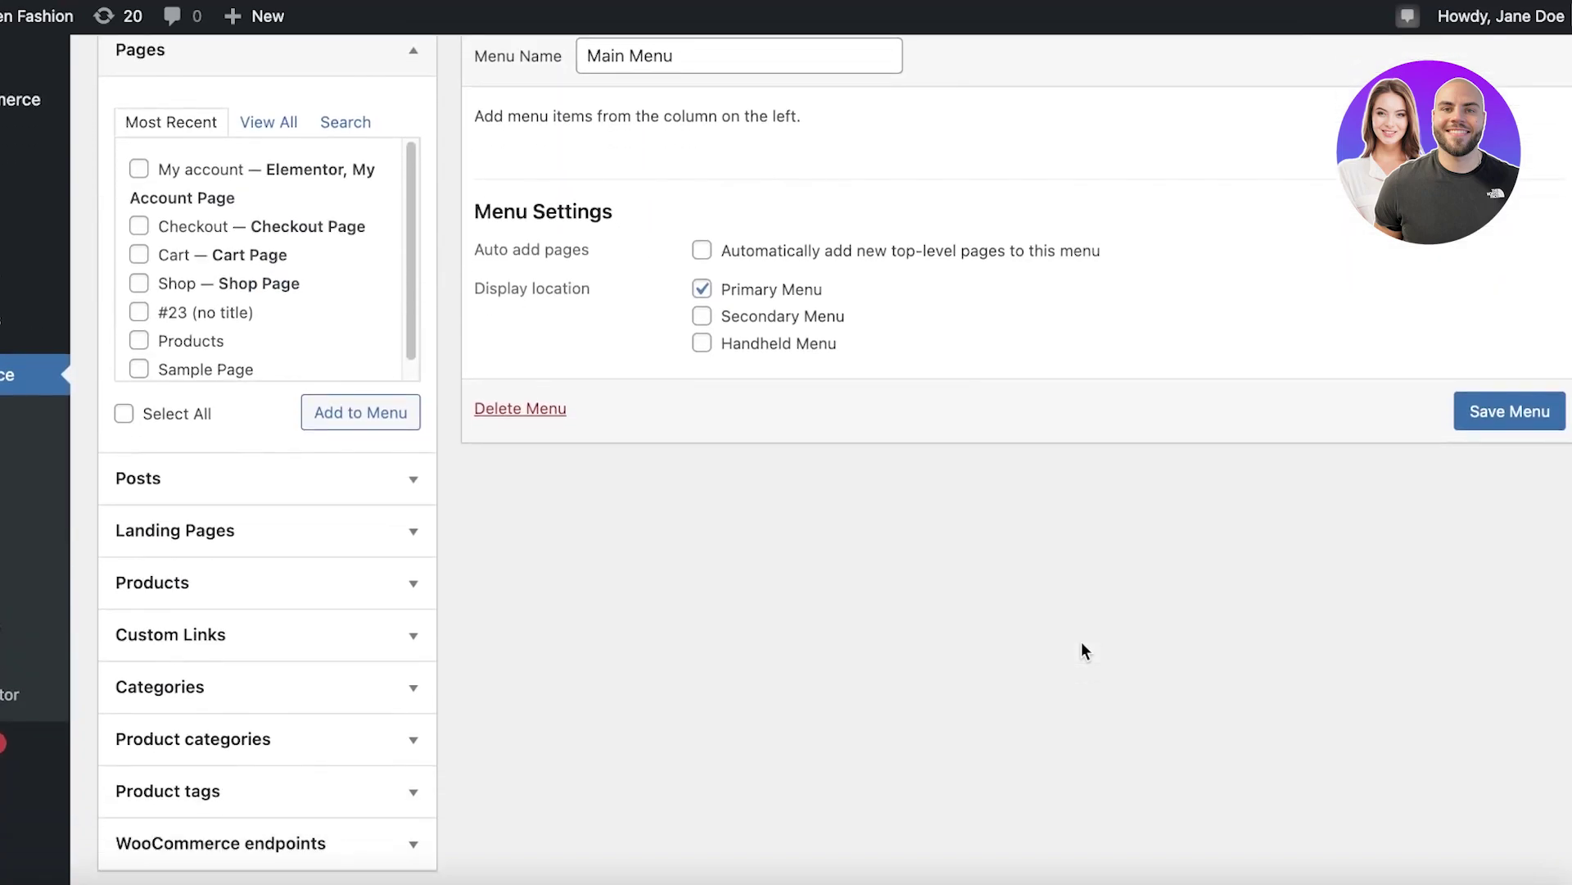
scroll(1057, 598, "up", 2)
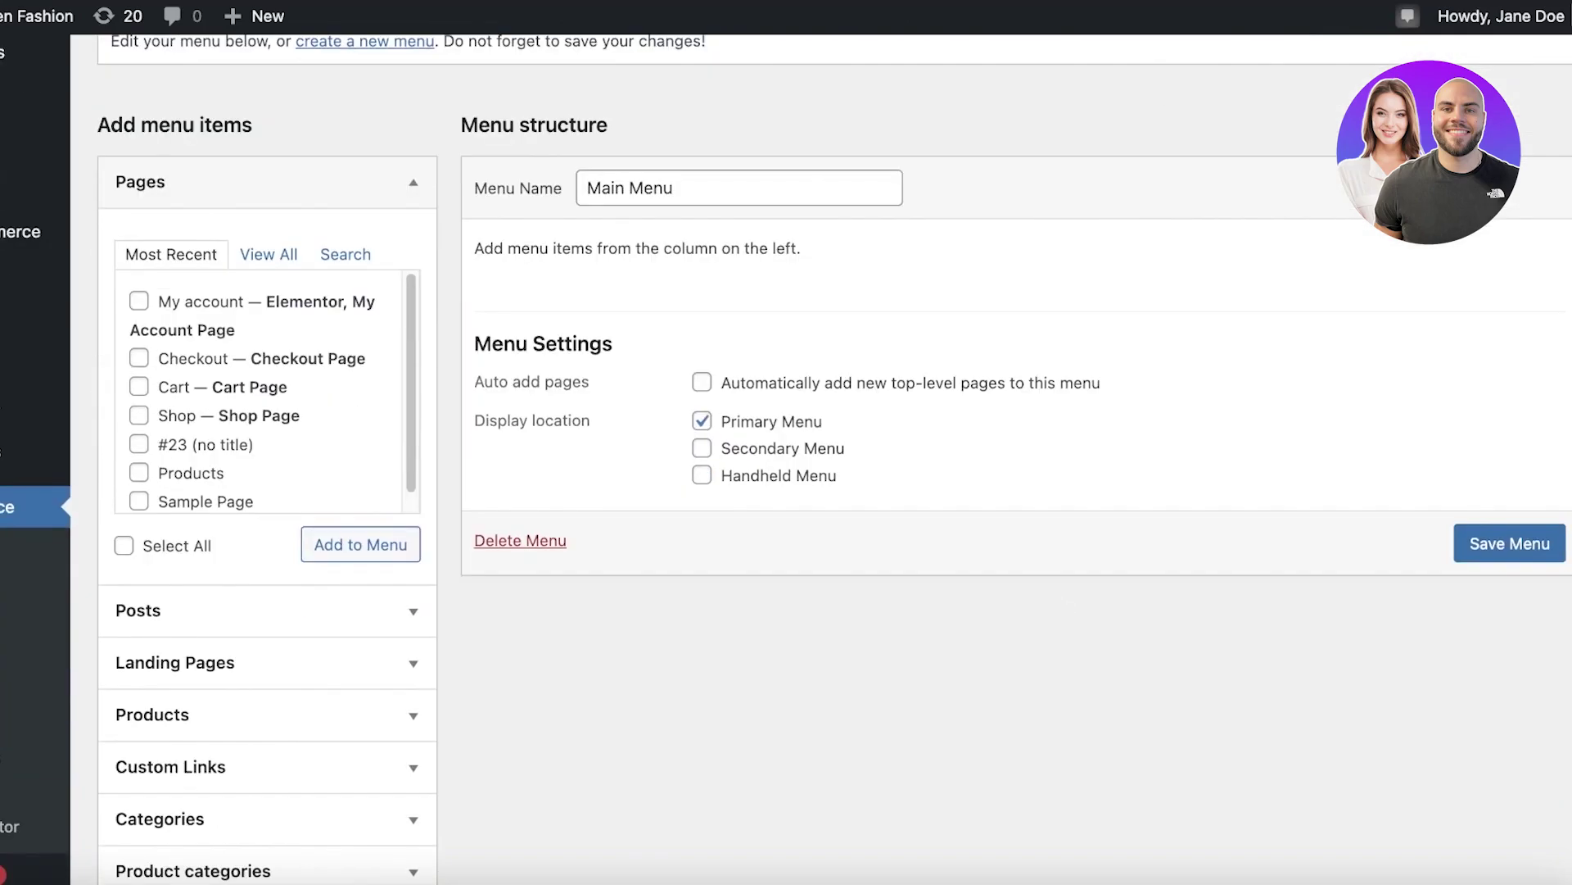
- Save Main Menu, confirm its Primary Menu assignment in Manage Locations, and return to Edit Menus
left_click(1501, 557)
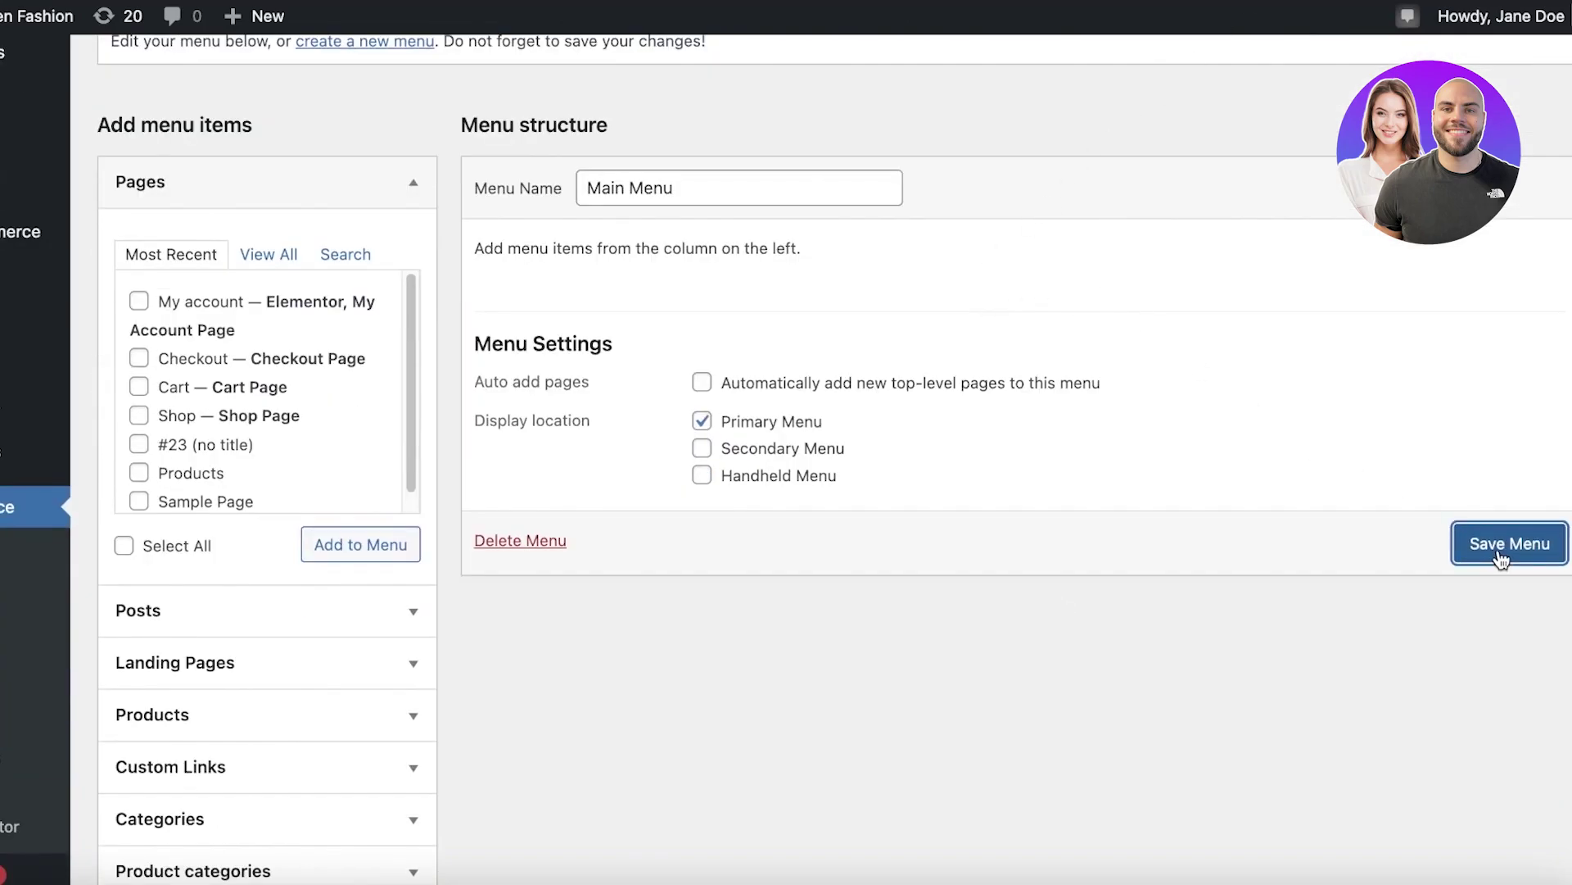
scroll(1439, 526, "down", 1)
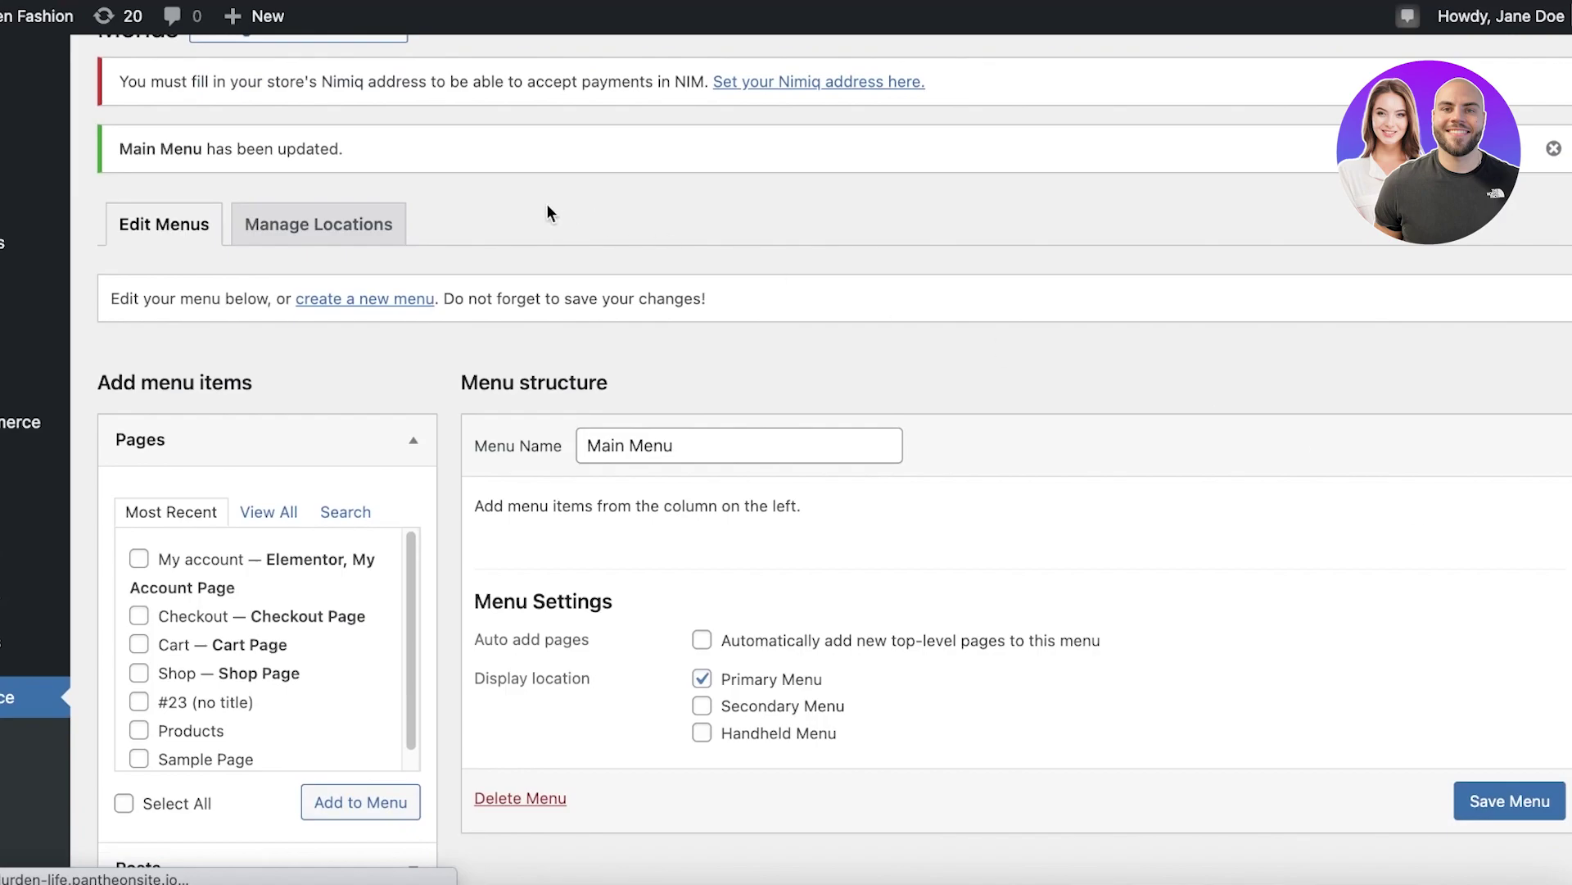
left_click(392, 231)
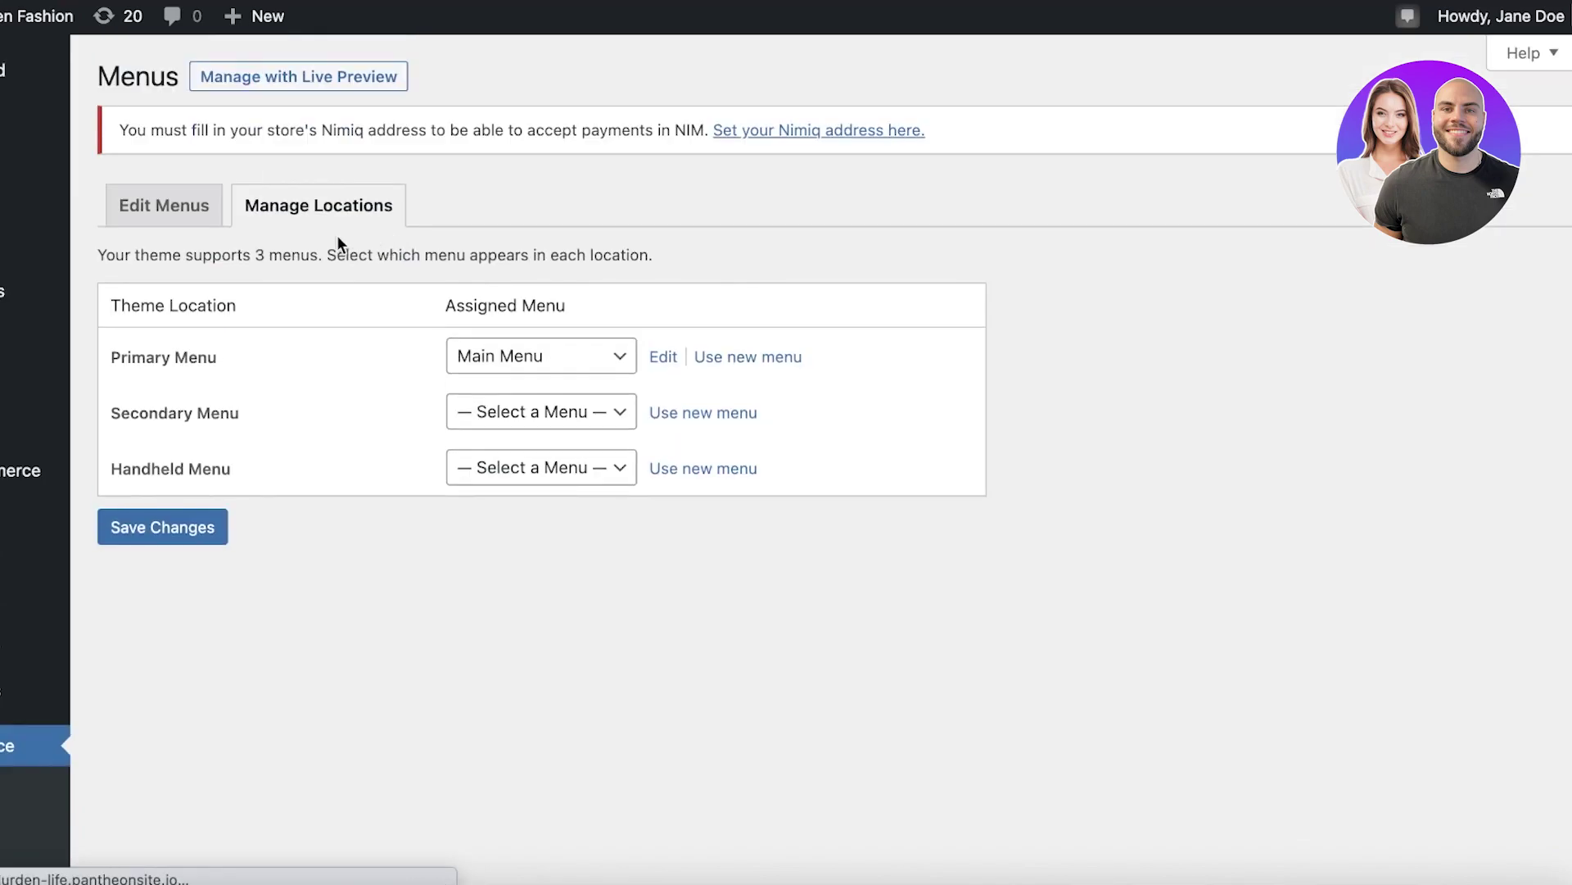
left_click(162, 211)
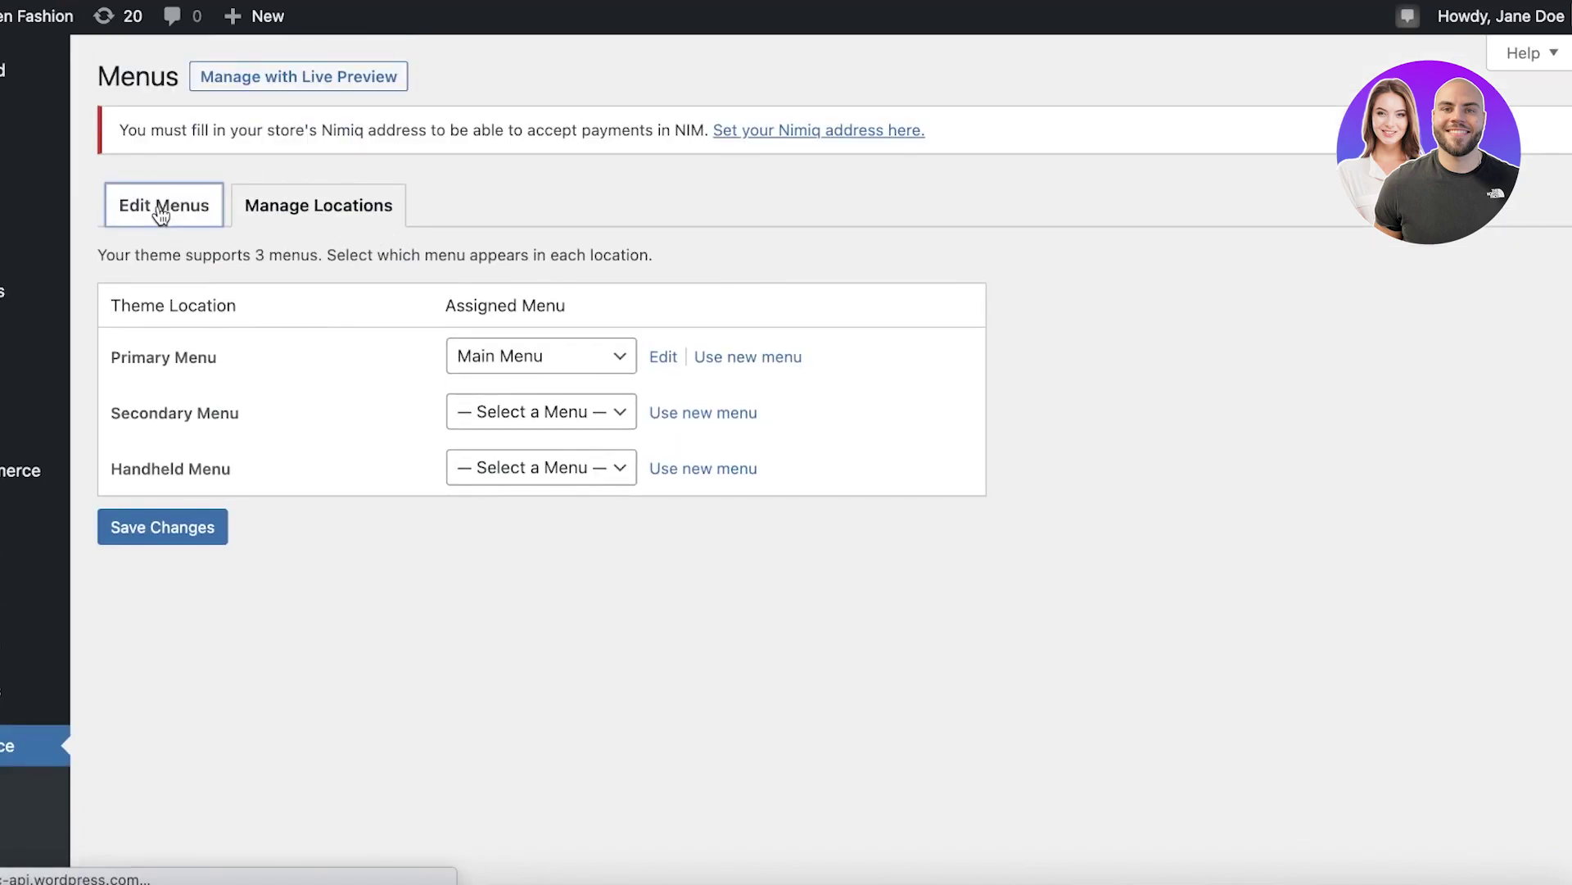
- Select all pages in the Pages box's View All list and add them to Main Menu
scroll(440, 425, "down", 5)
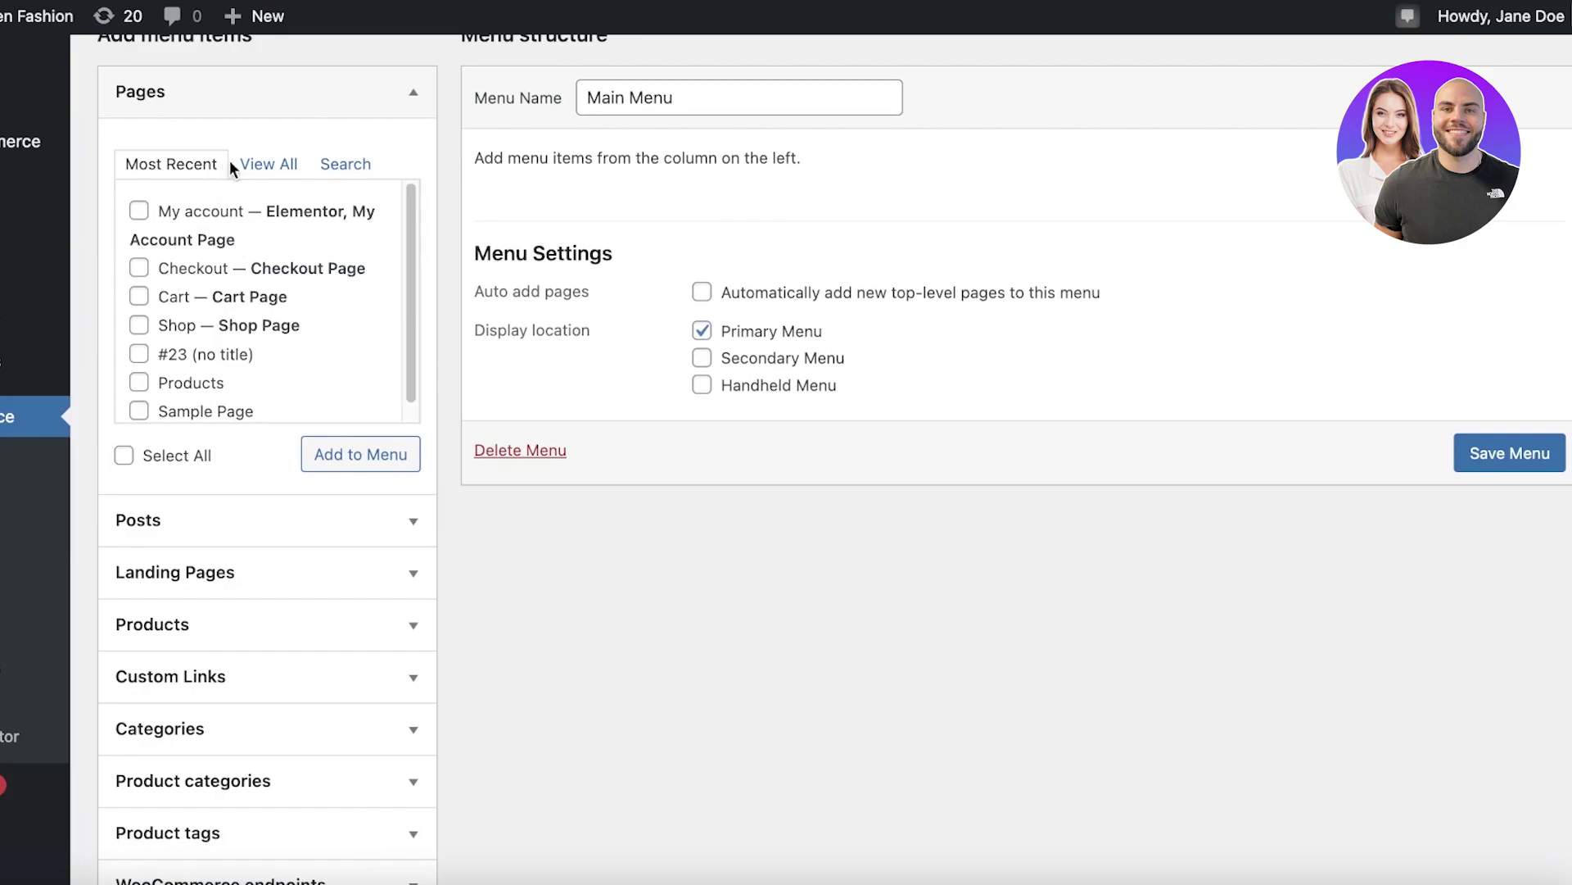
left_click(286, 166)
left_click(342, 164)
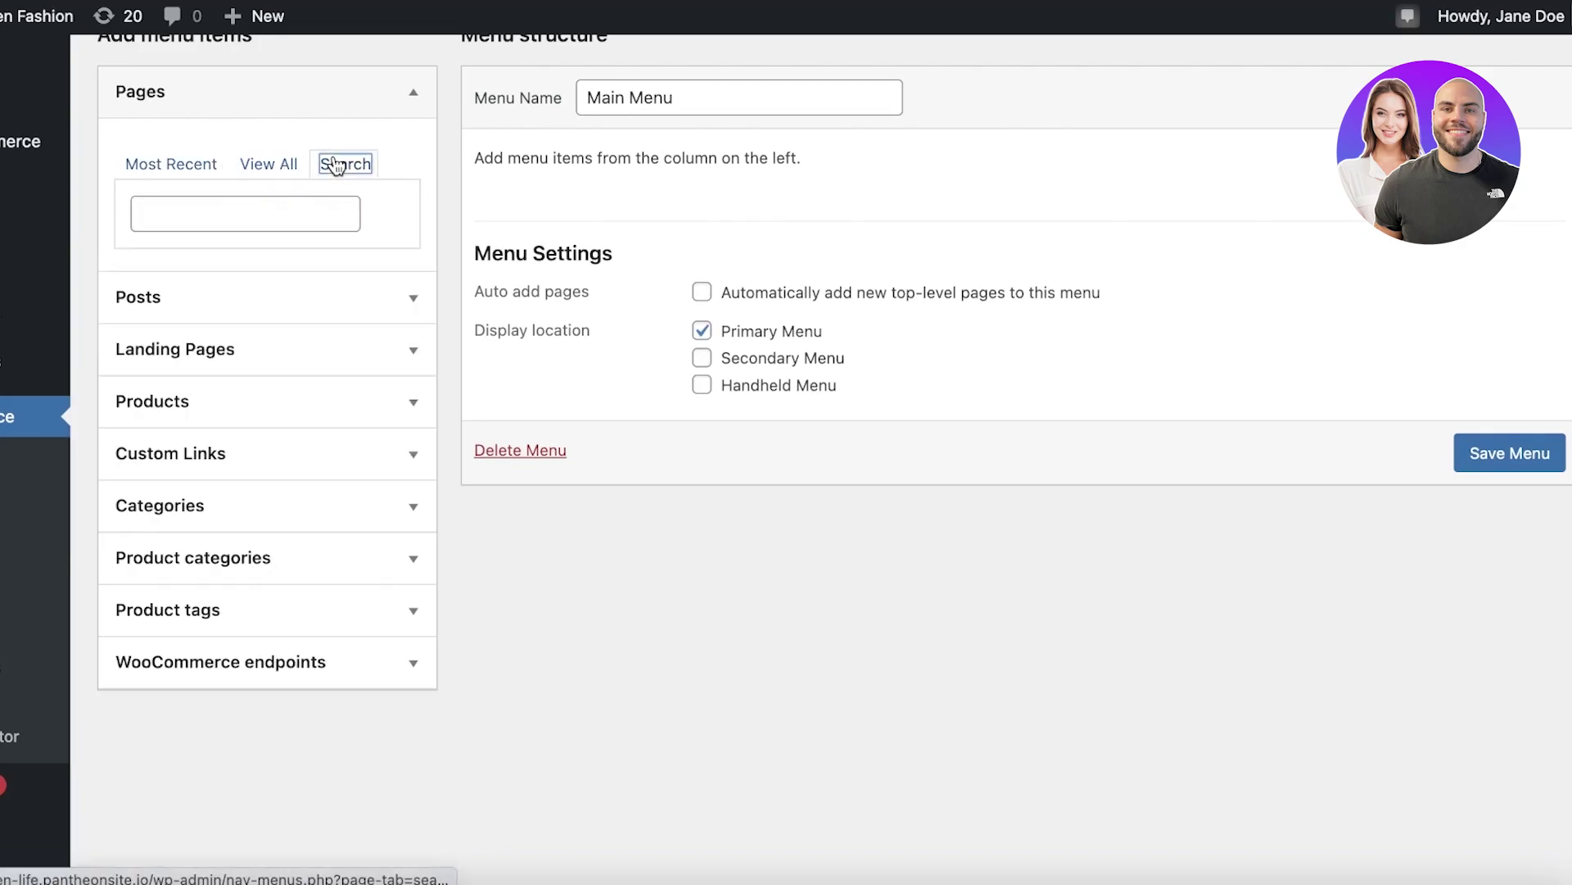
left_click(293, 165)
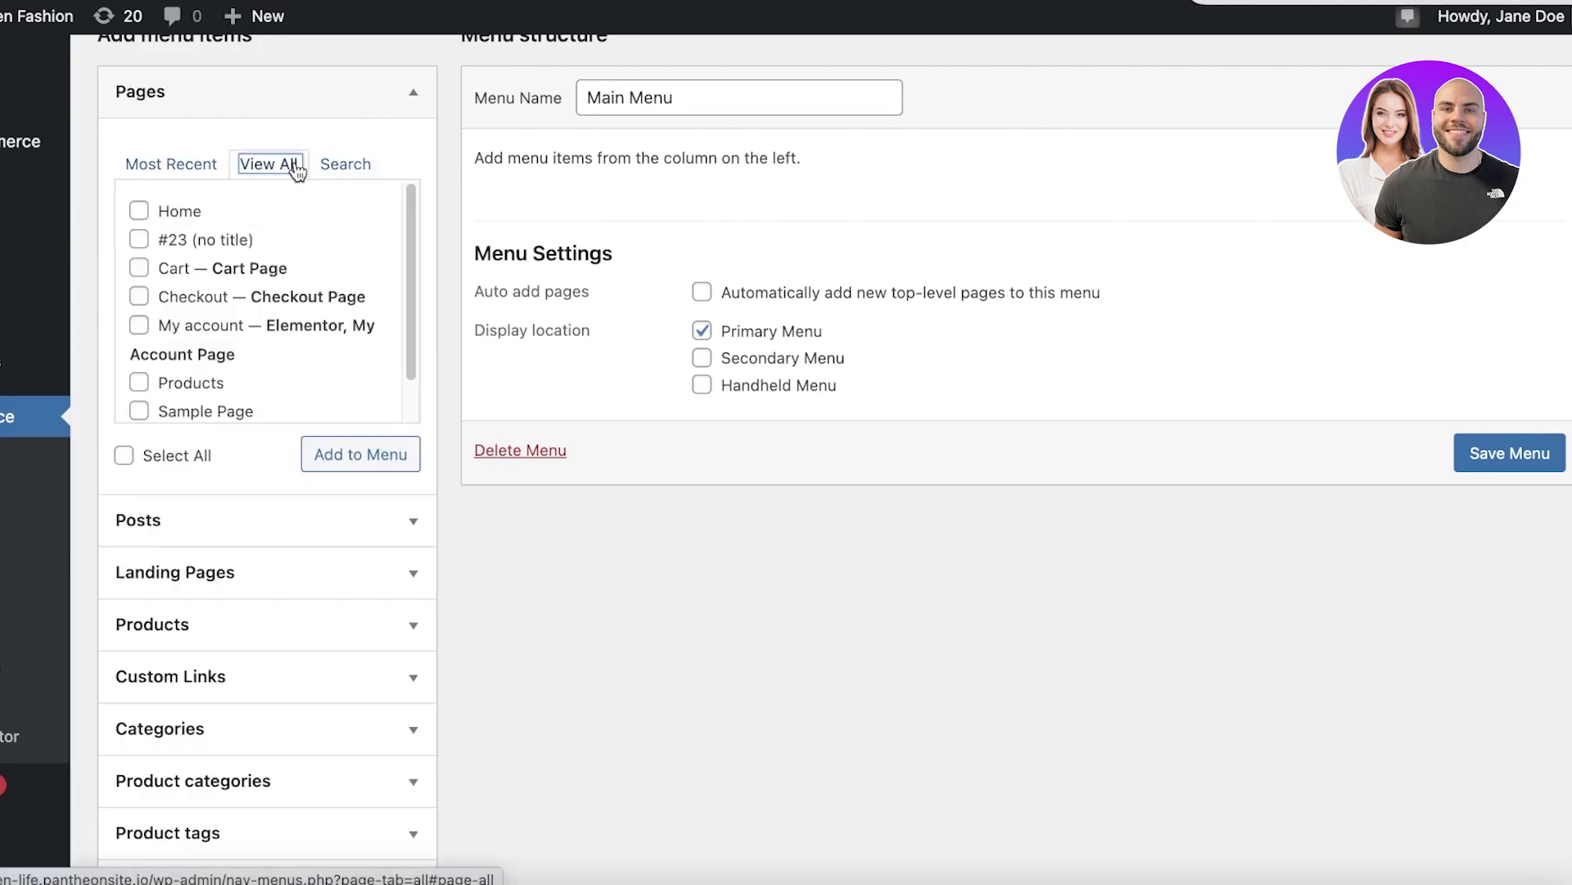
left_click(141, 215)
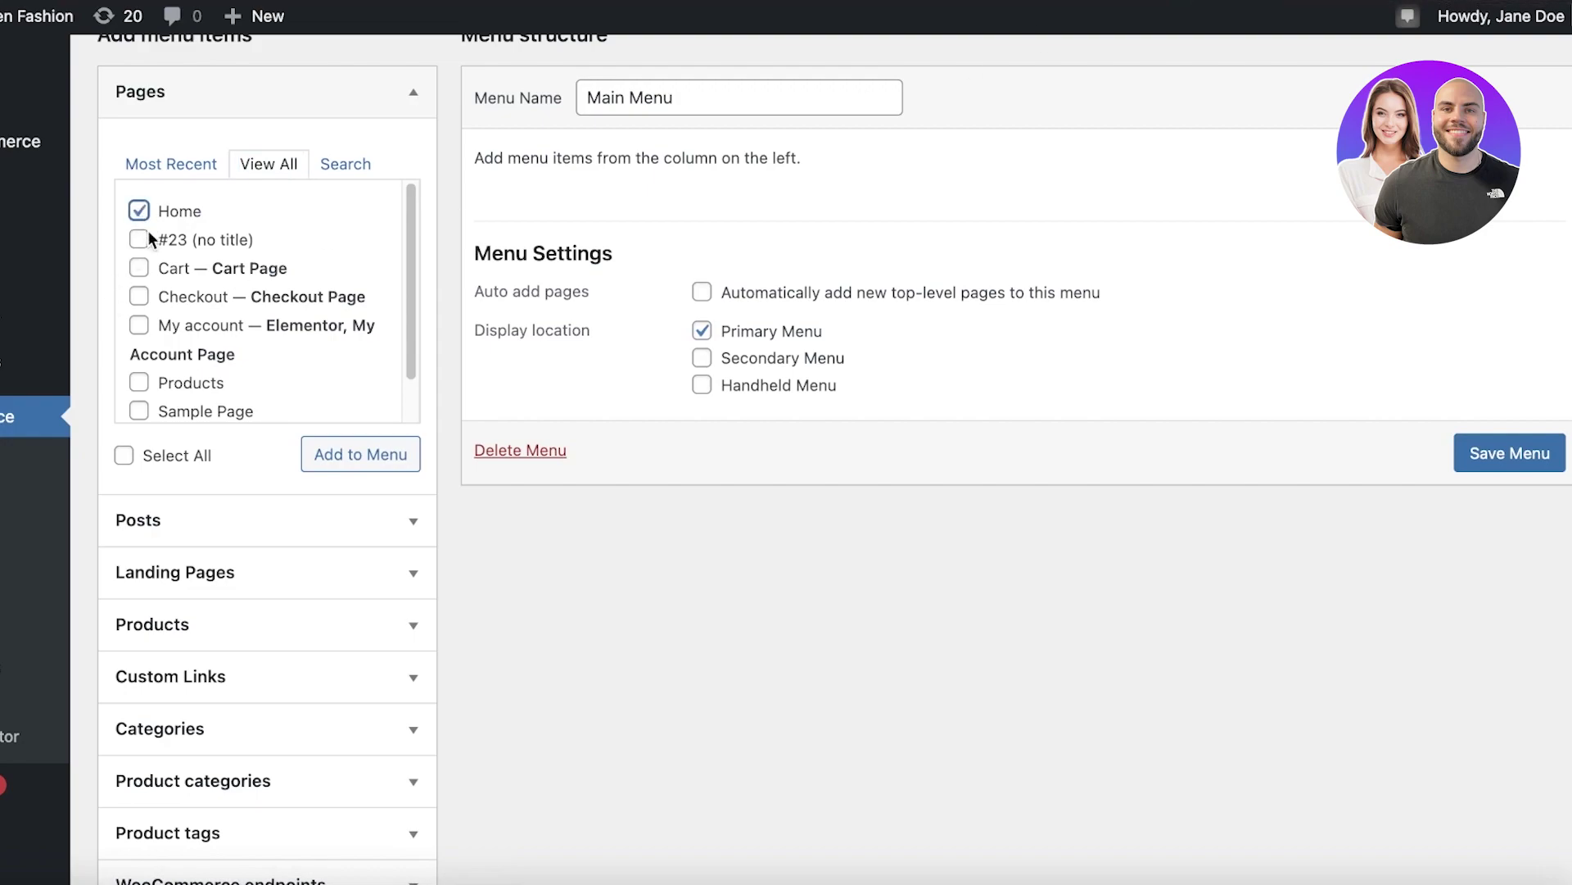
left_click(141, 270)
left_click(141, 270)
scroll(131, 299, "down", 1)
left_click(123, 455)
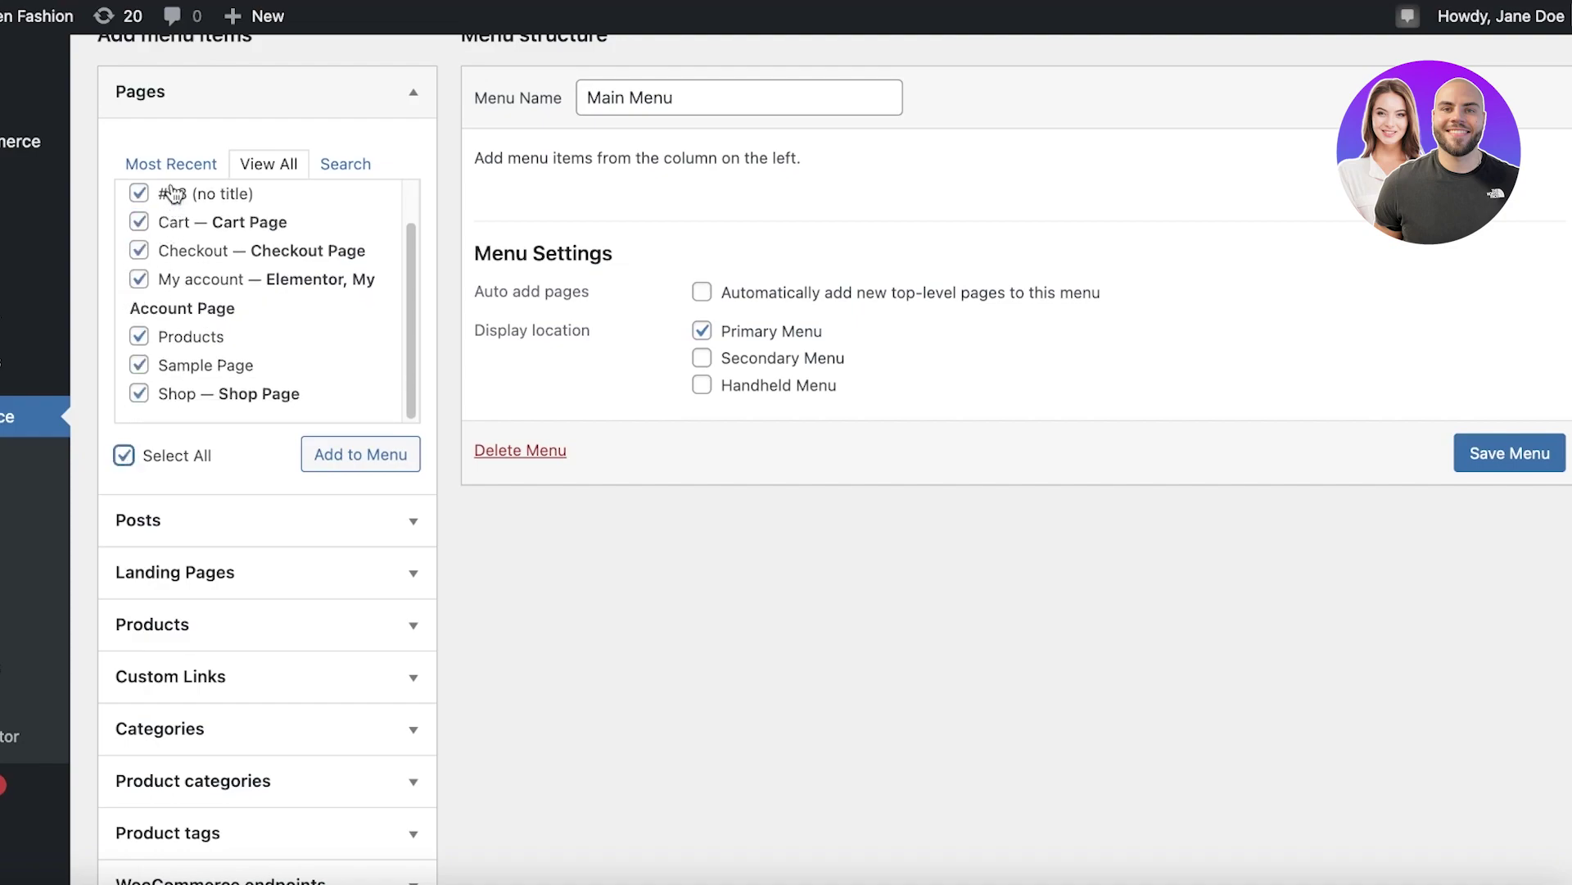
left_click(168, 166)
left_click(124, 455)
left_click(269, 164)
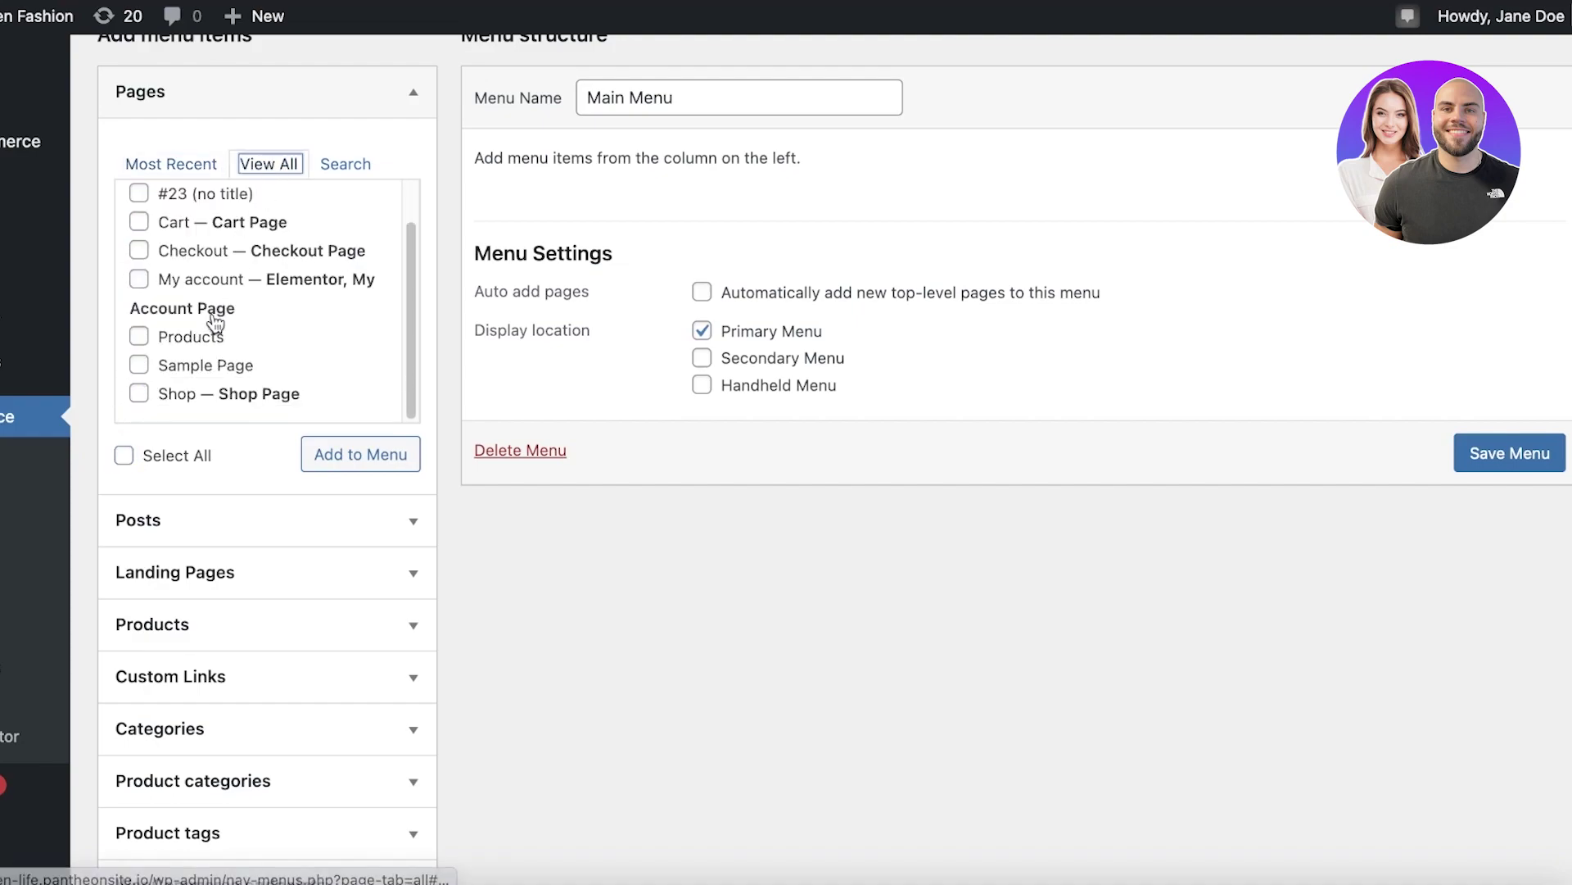
left_click(123, 456)
left_click(347, 459)
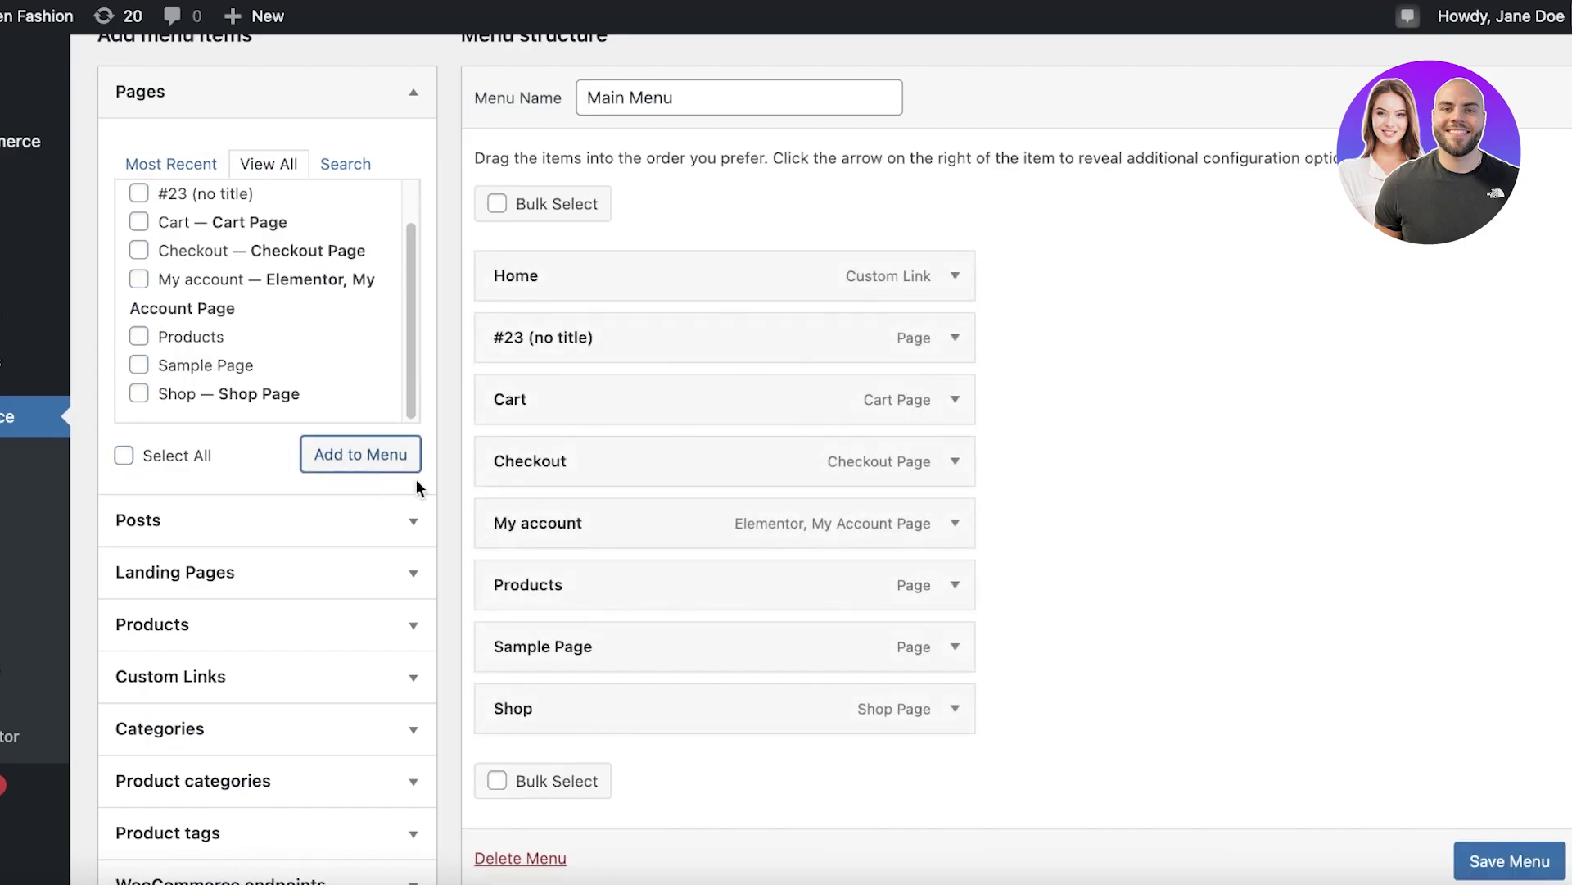
- Scroll through Main Menu to review the eight new items from Home to Shop
scroll(762, 382, "down", 4)
scroll(737, 442, "up", 4)
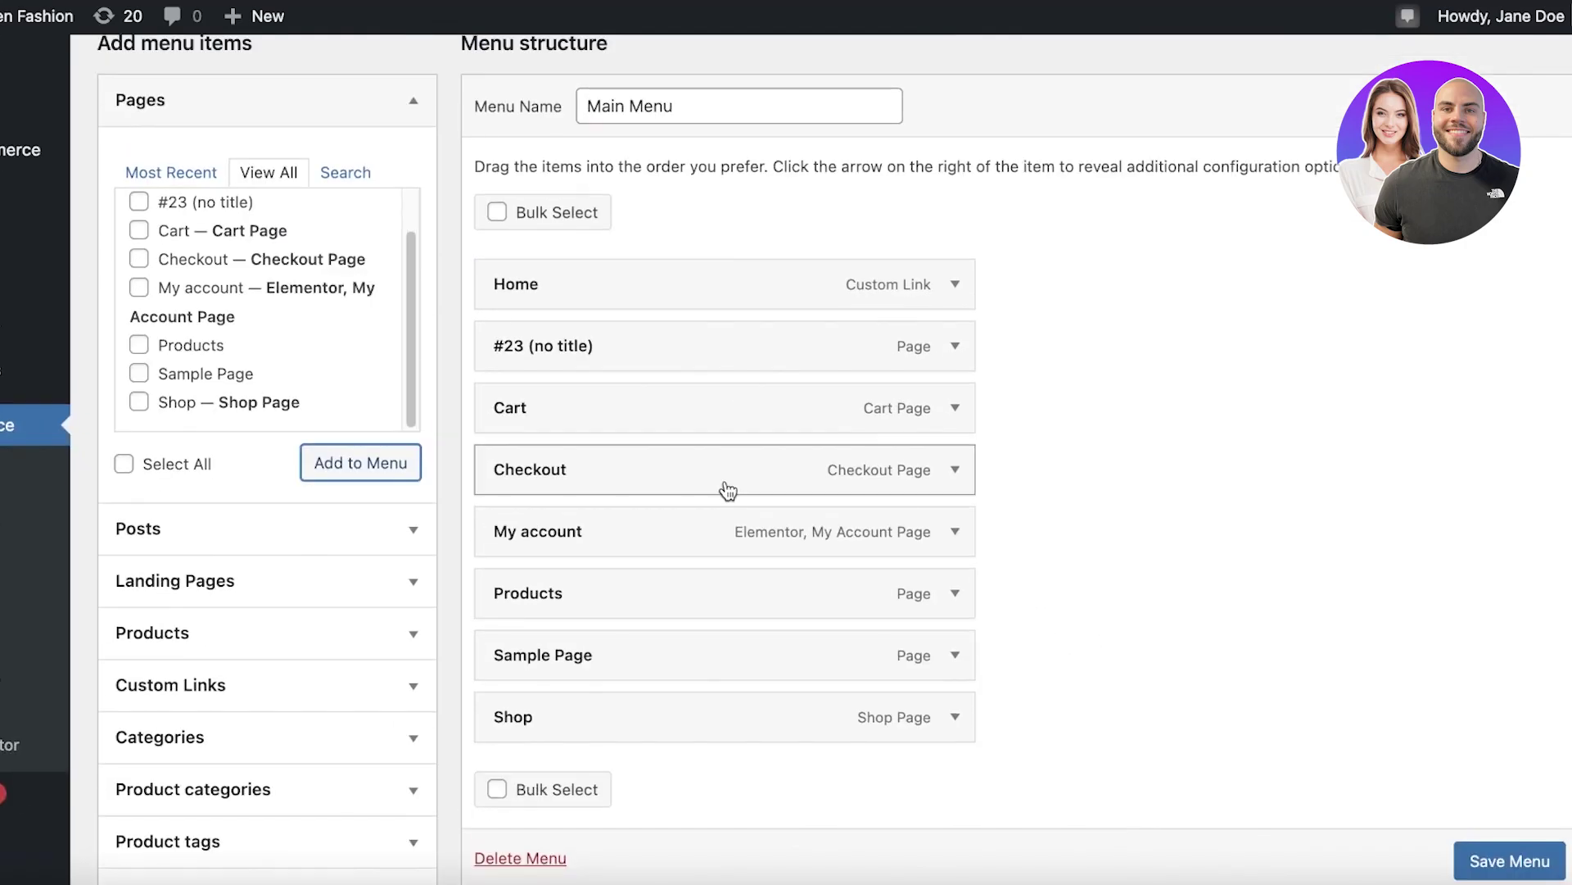
scroll(725, 483, "down", 3)
scroll(726, 489, "up", 1)
scroll(725, 488, "up", 1)
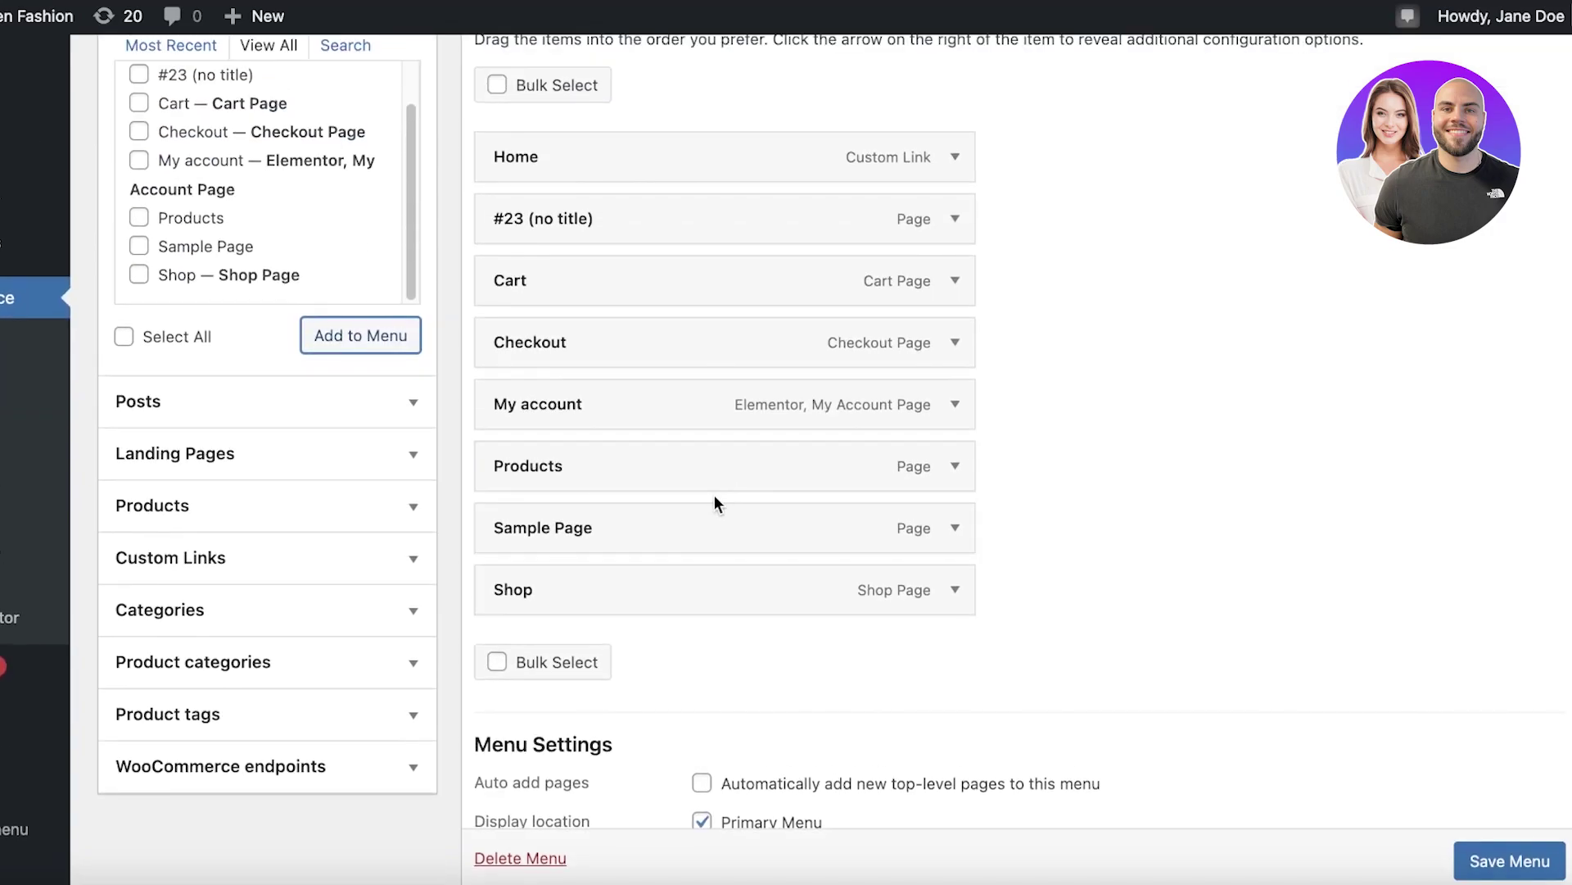
scroll(716, 502, "up", 1)
scroll(712, 483, "up", 4)
scroll(215, 316, "down", 6)
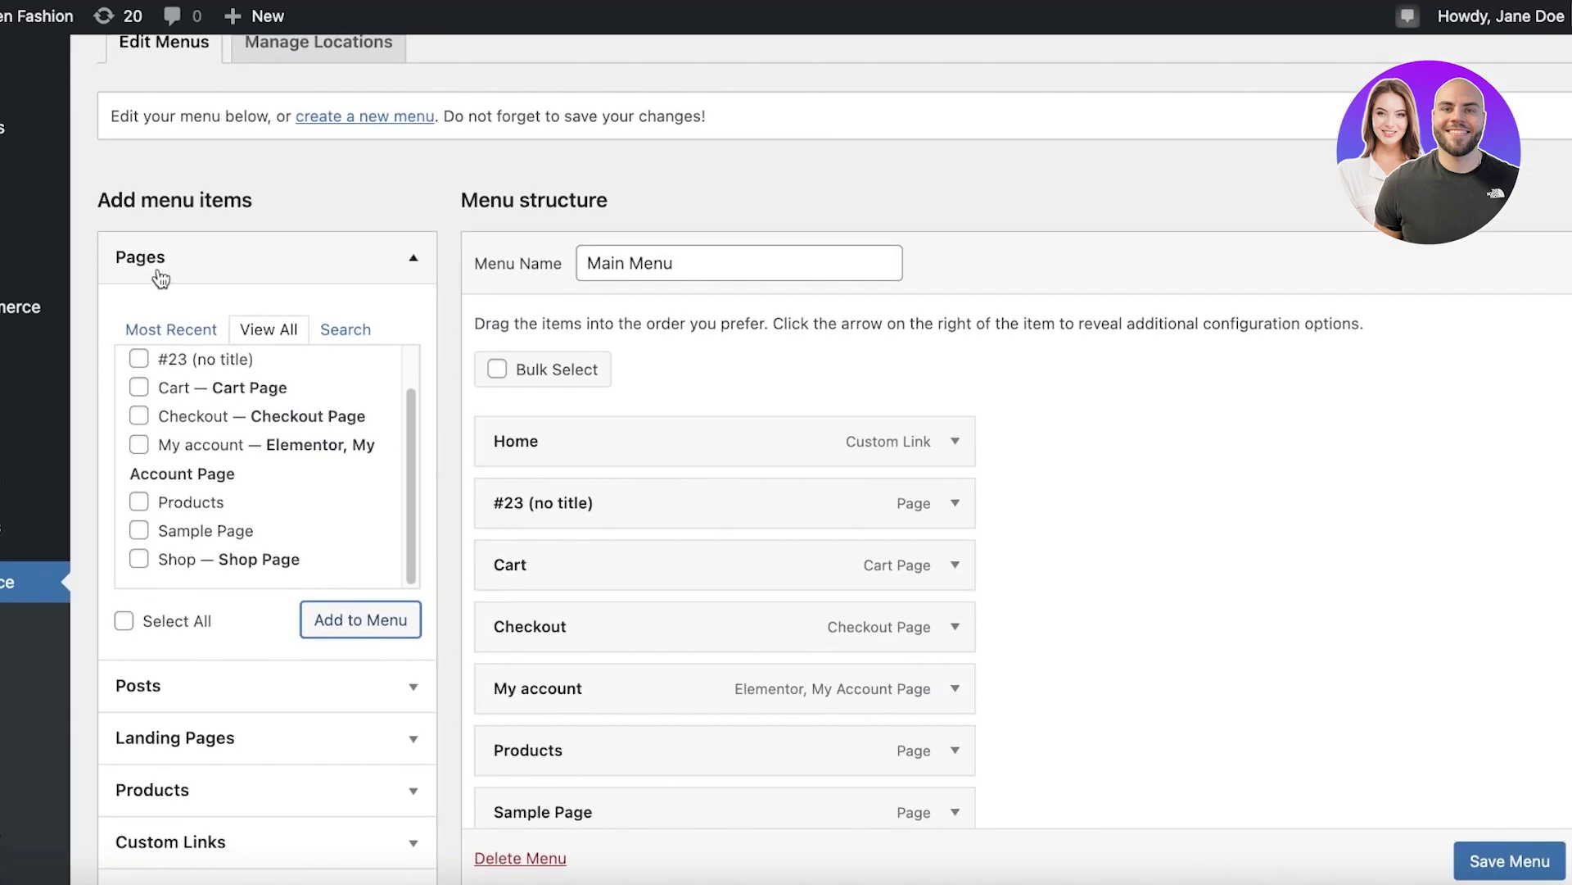
scroll(181, 293, "up", 1)
scroll(168, 258, "up", 4)
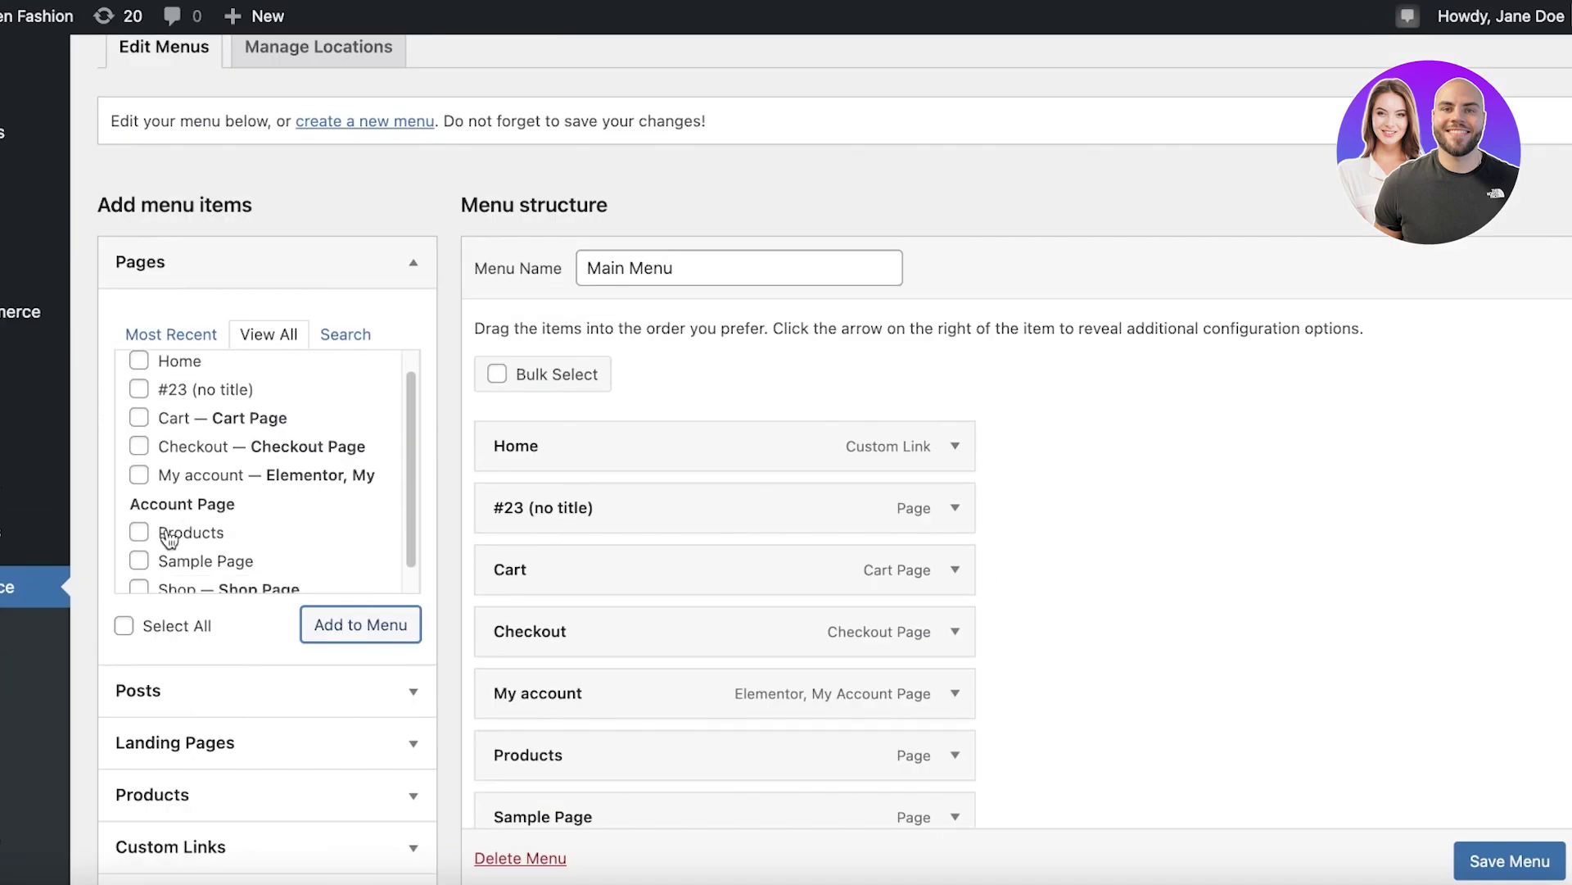
scroll(211, 459, "down", 1)
scroll(573, 488, "down", 1)
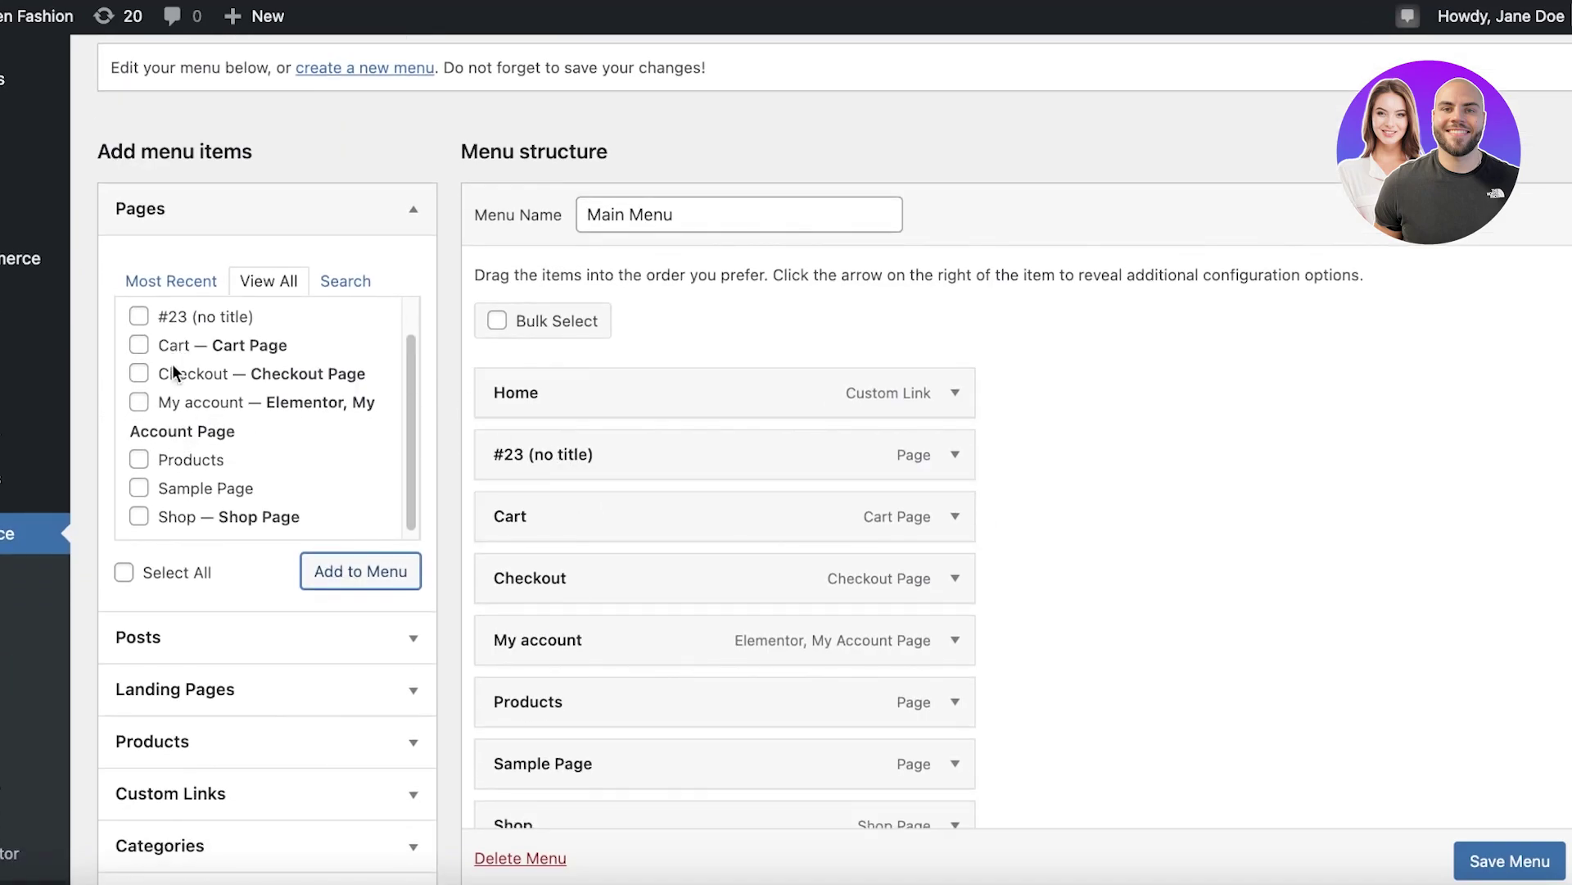
scroll(675, 421, "down", 1)
scroll(974, 395, "down", 1)
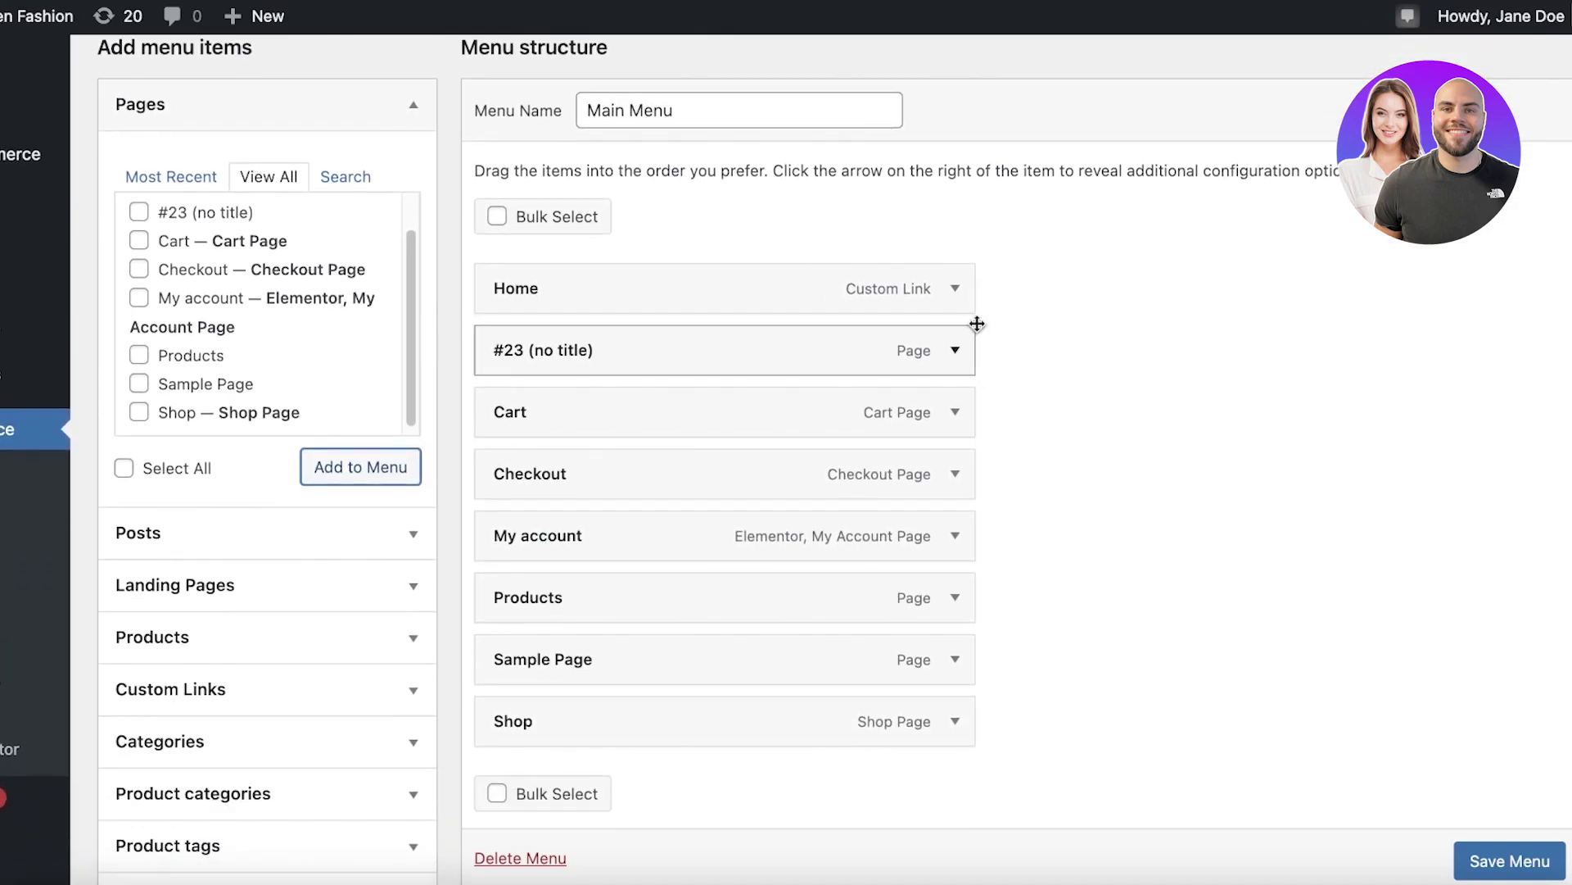
- Move Products up directly below Home and briefly inspect the Checkout item's settings
scroll(1006, 308, "down", 1)
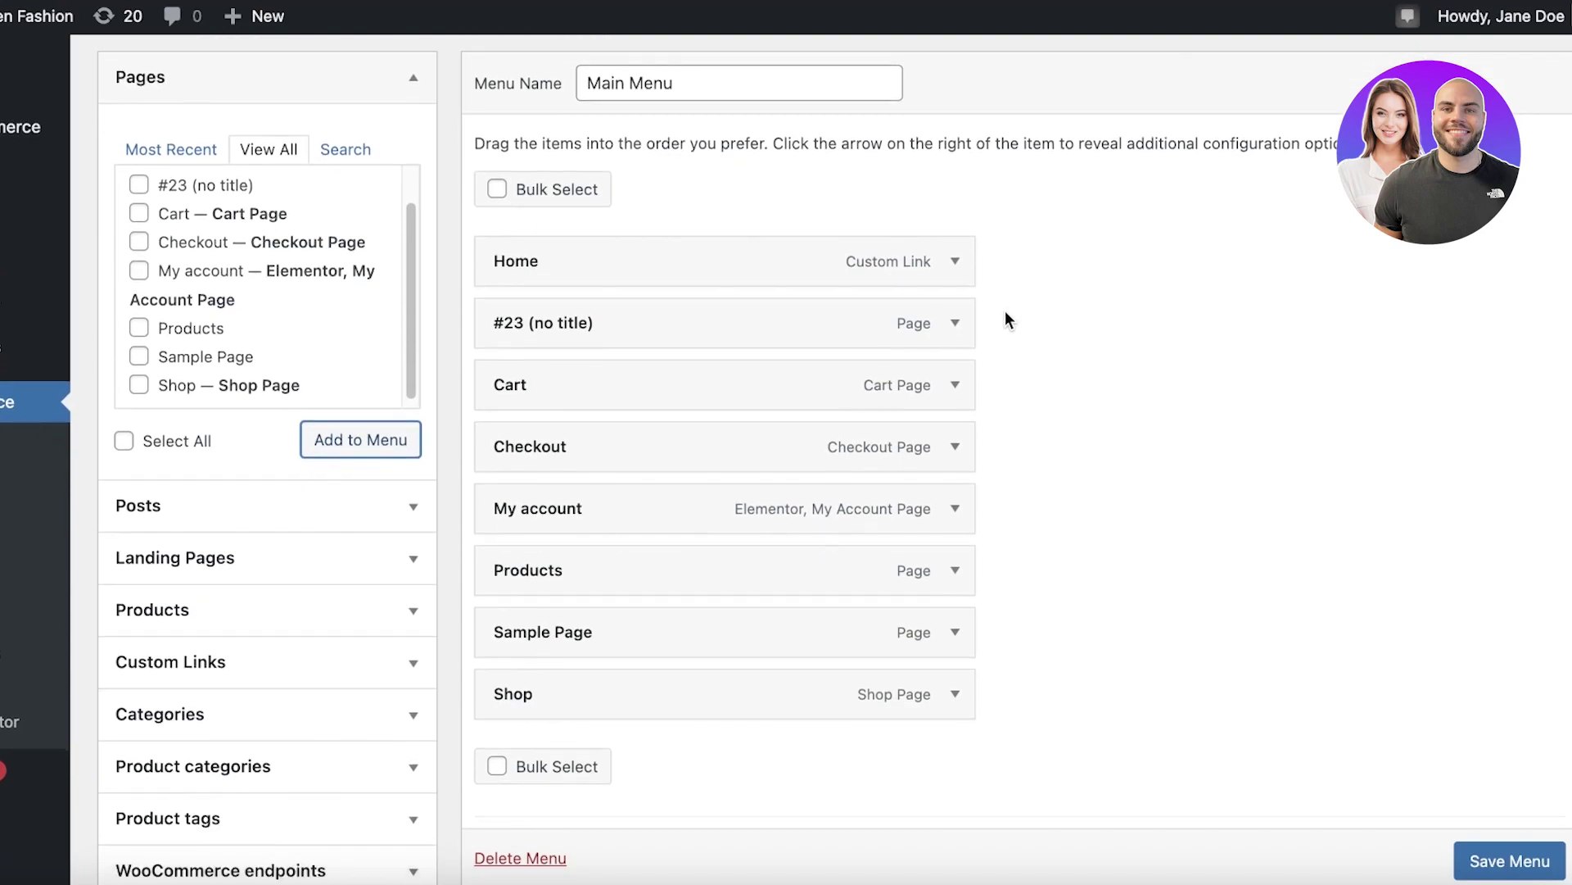
left_click_drag(515, 582, 513, 324)
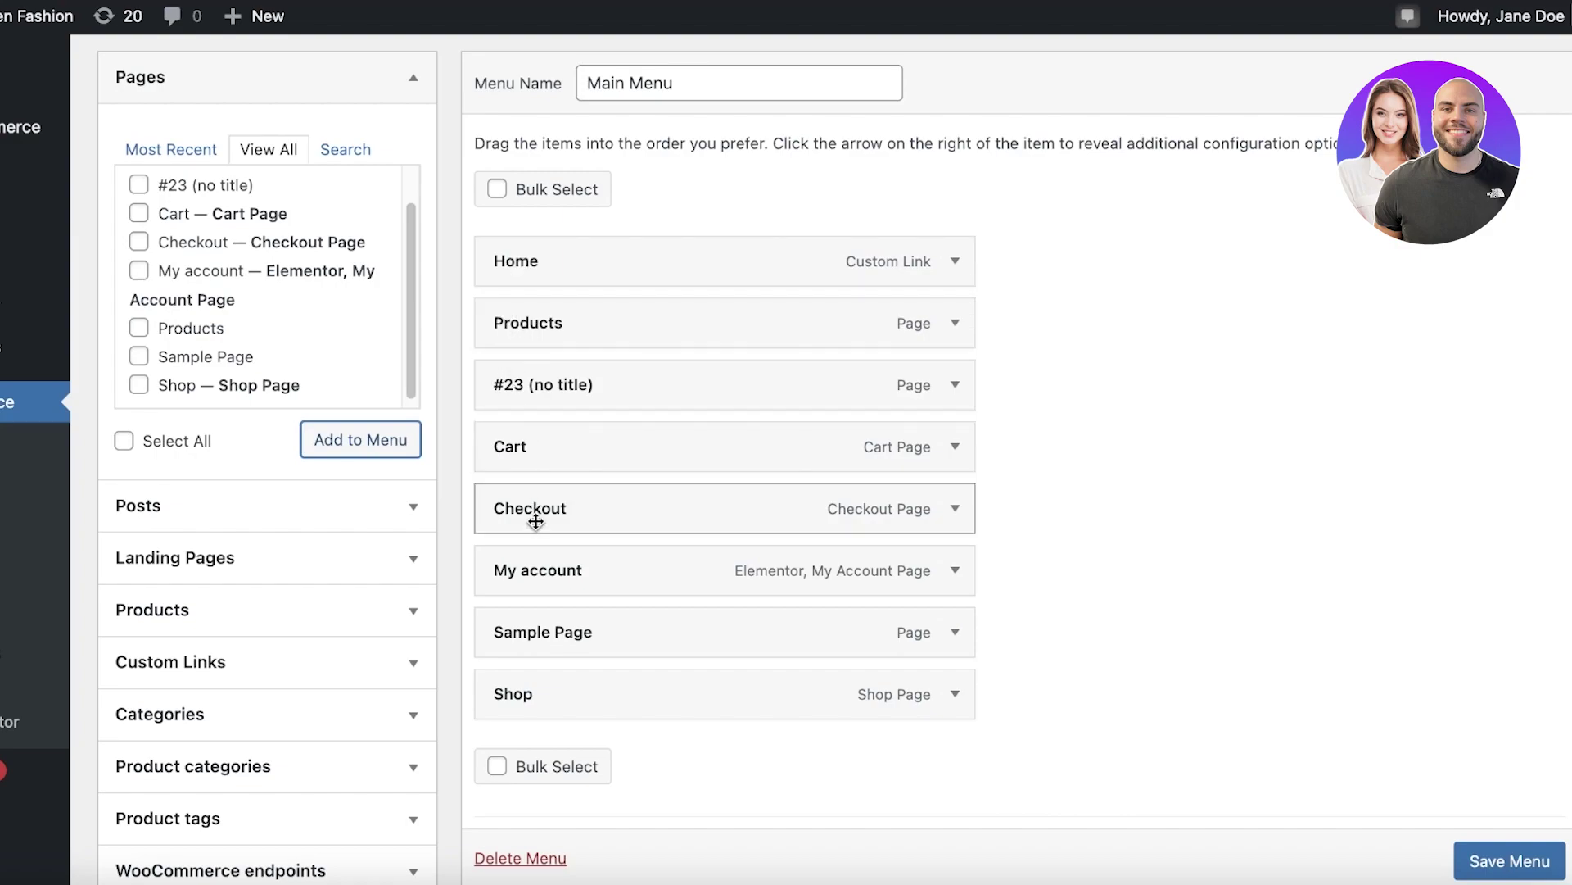
mouse_move(532, 517)
left_mouse_down()
mouse_move(534, 503)
mouse_move(531, 516)
left_mouse_up()
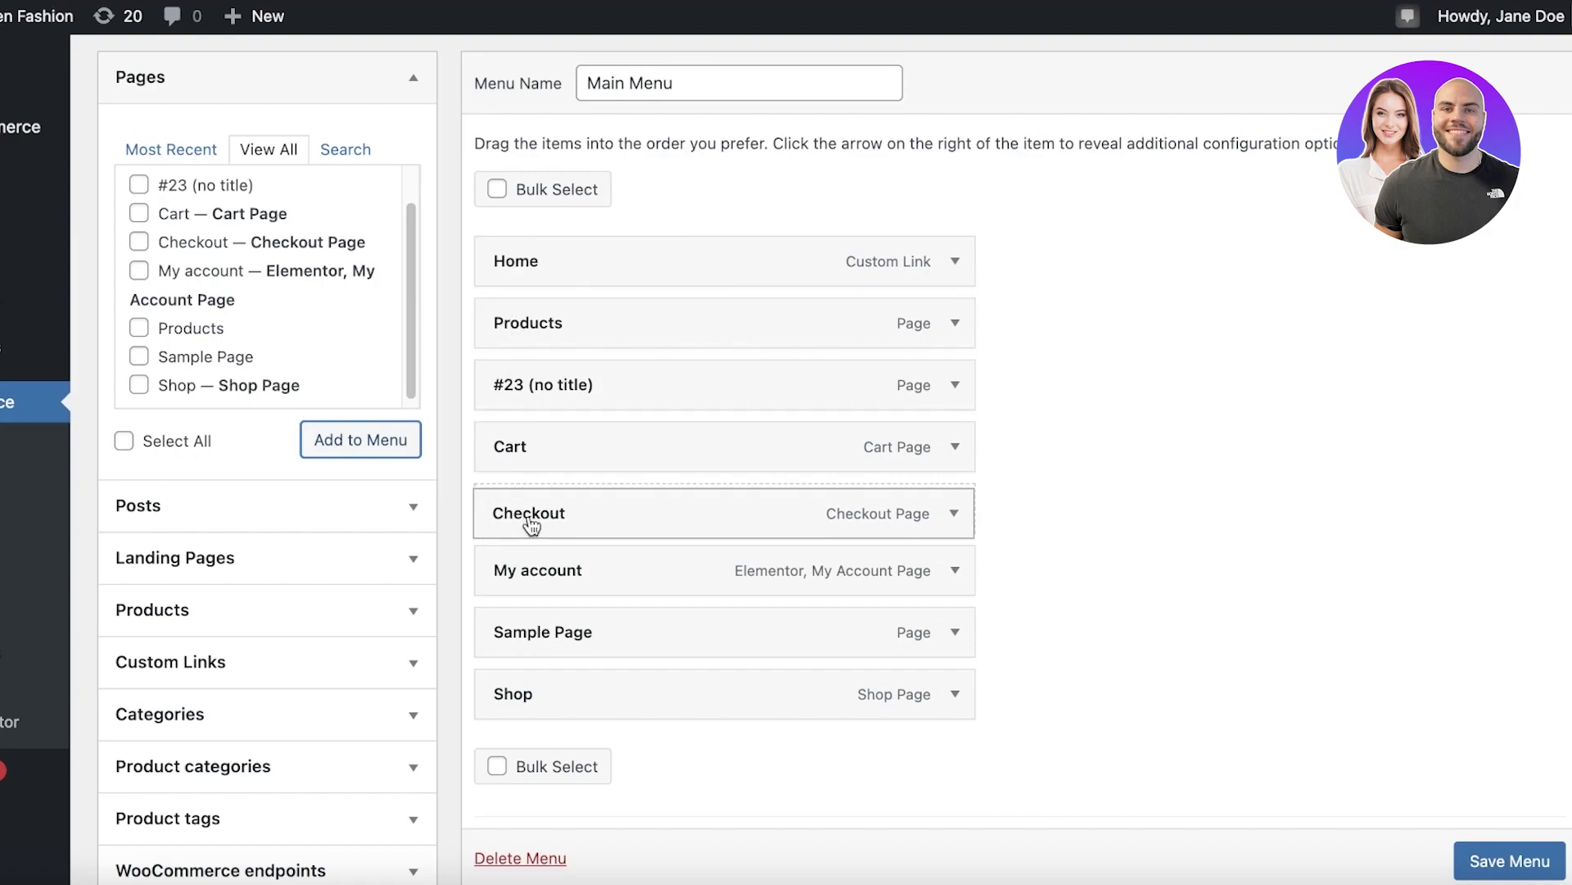
left_click(954, 509)
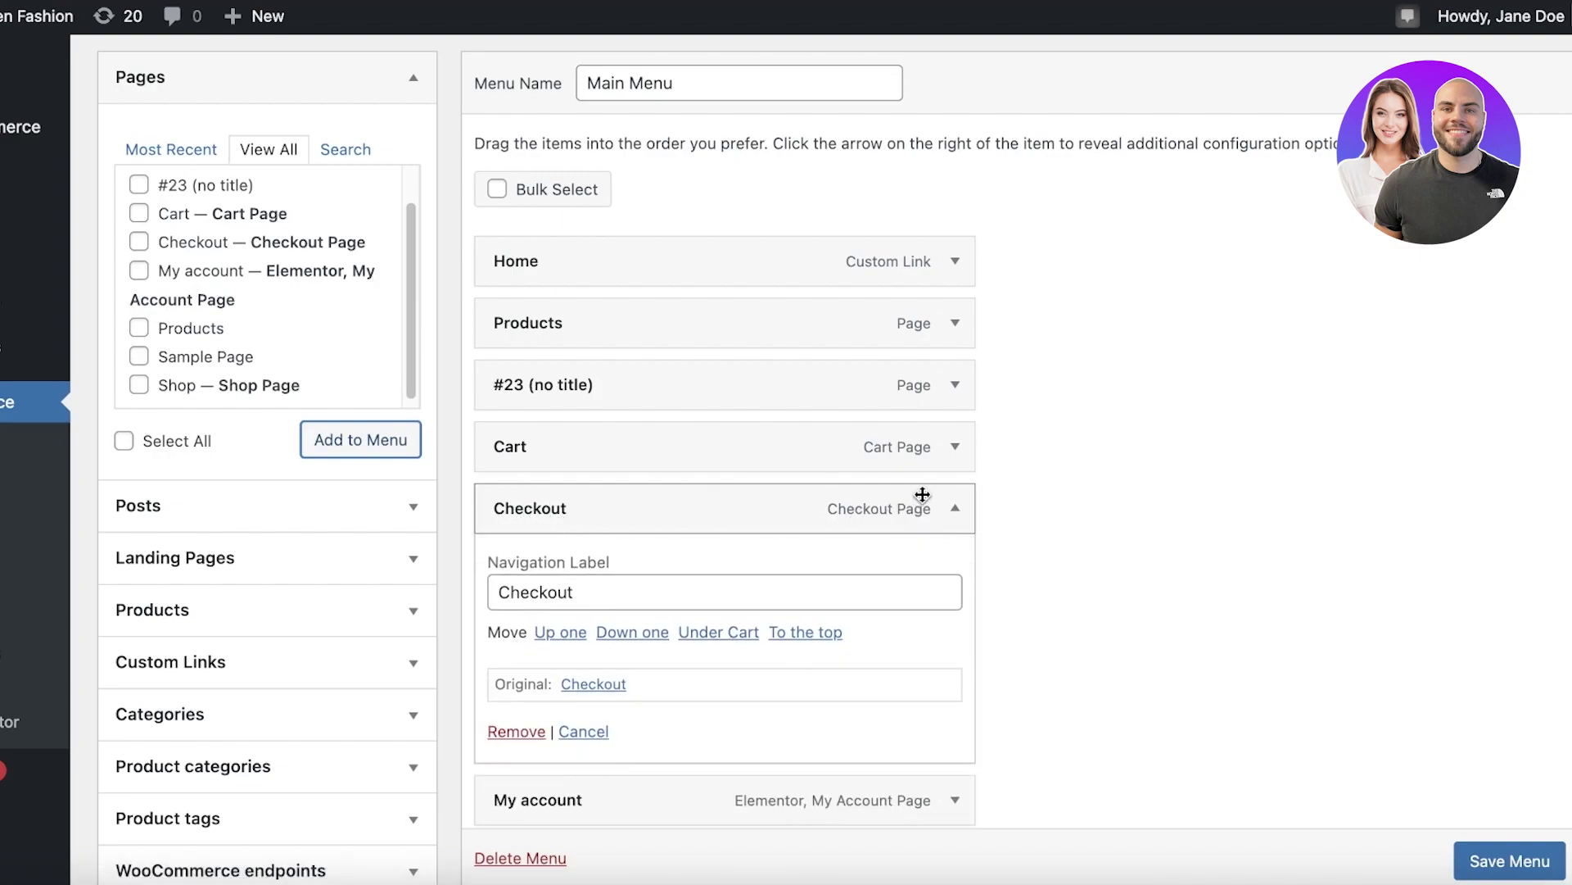
left_click(955, 510)
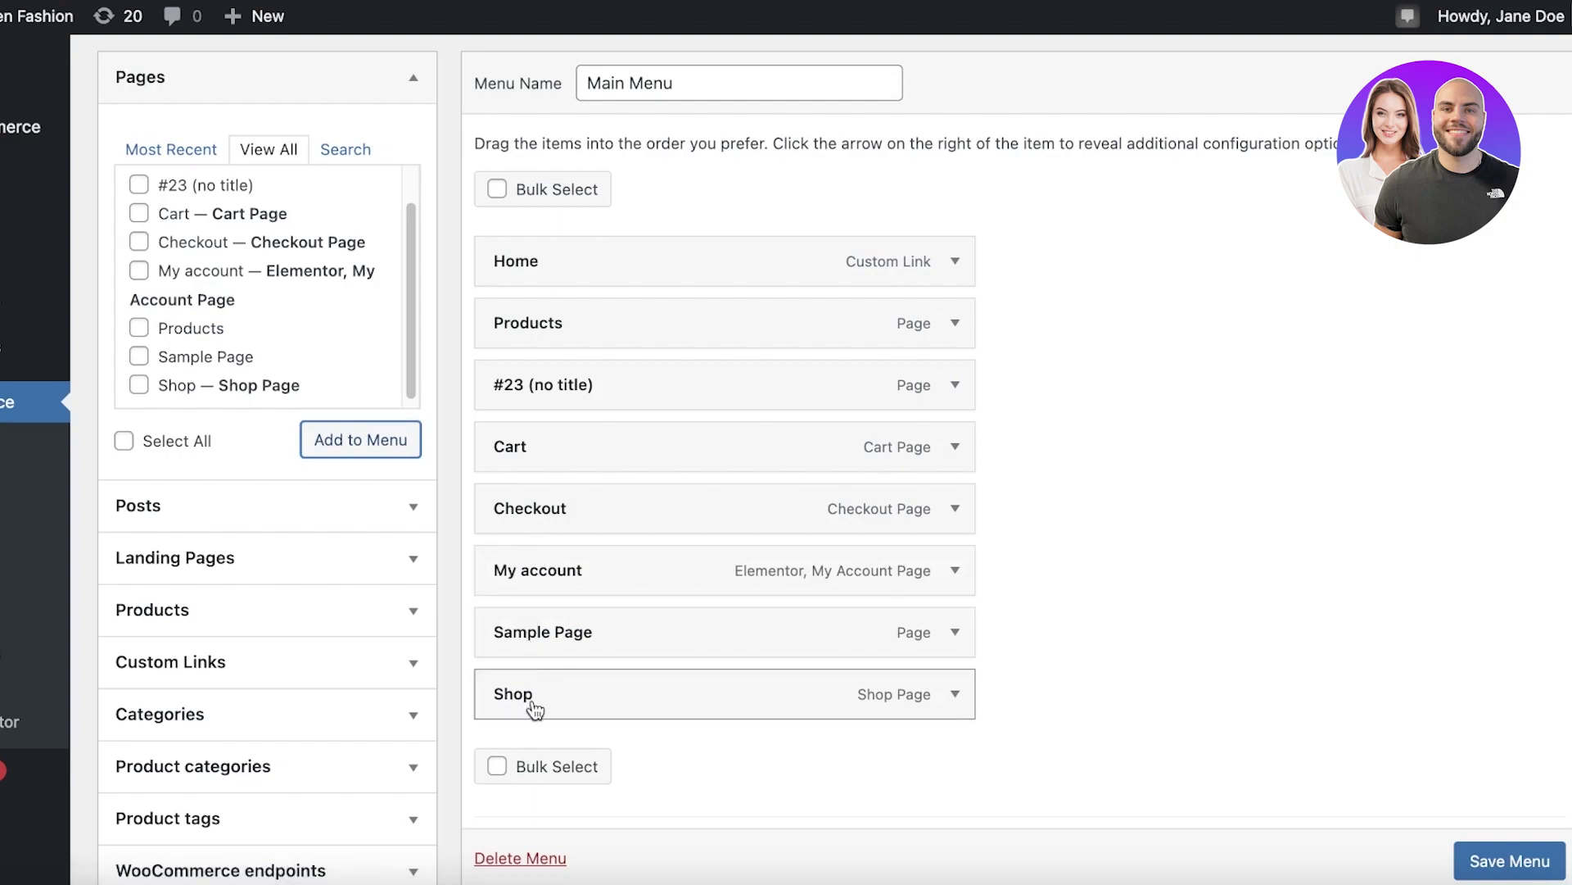
- Move Shop up right after Home, then preview the resulting header on the live site
left_click_drag(529, 705, 443, 277)
left_click(992, 321)
scroll(519, 393, "down", 1)
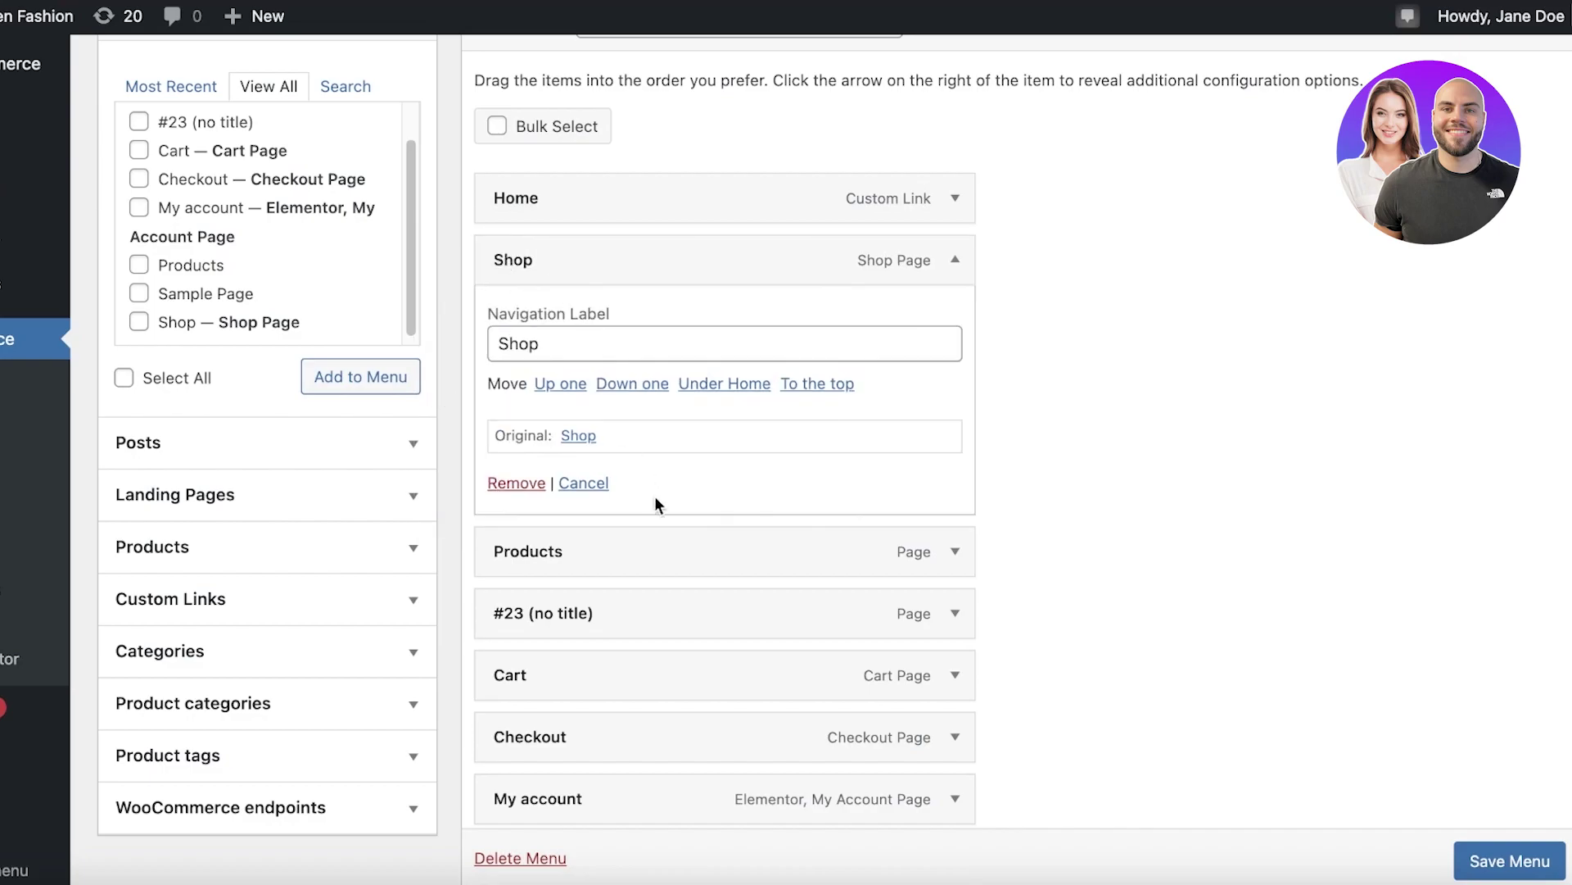
left_click(965, 262)
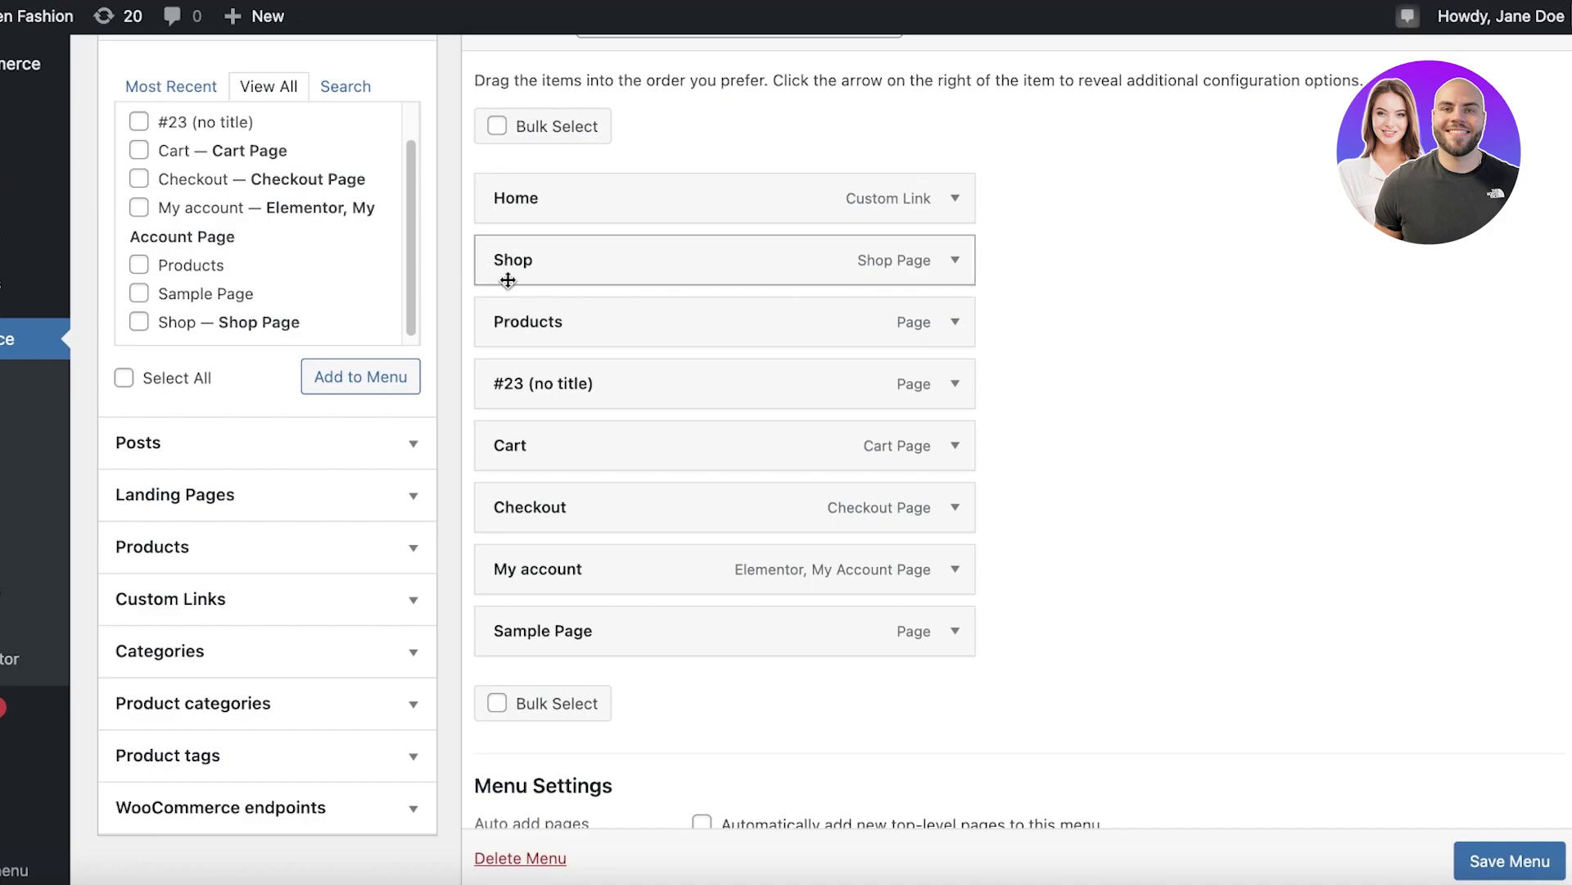
left_click(819, 4)
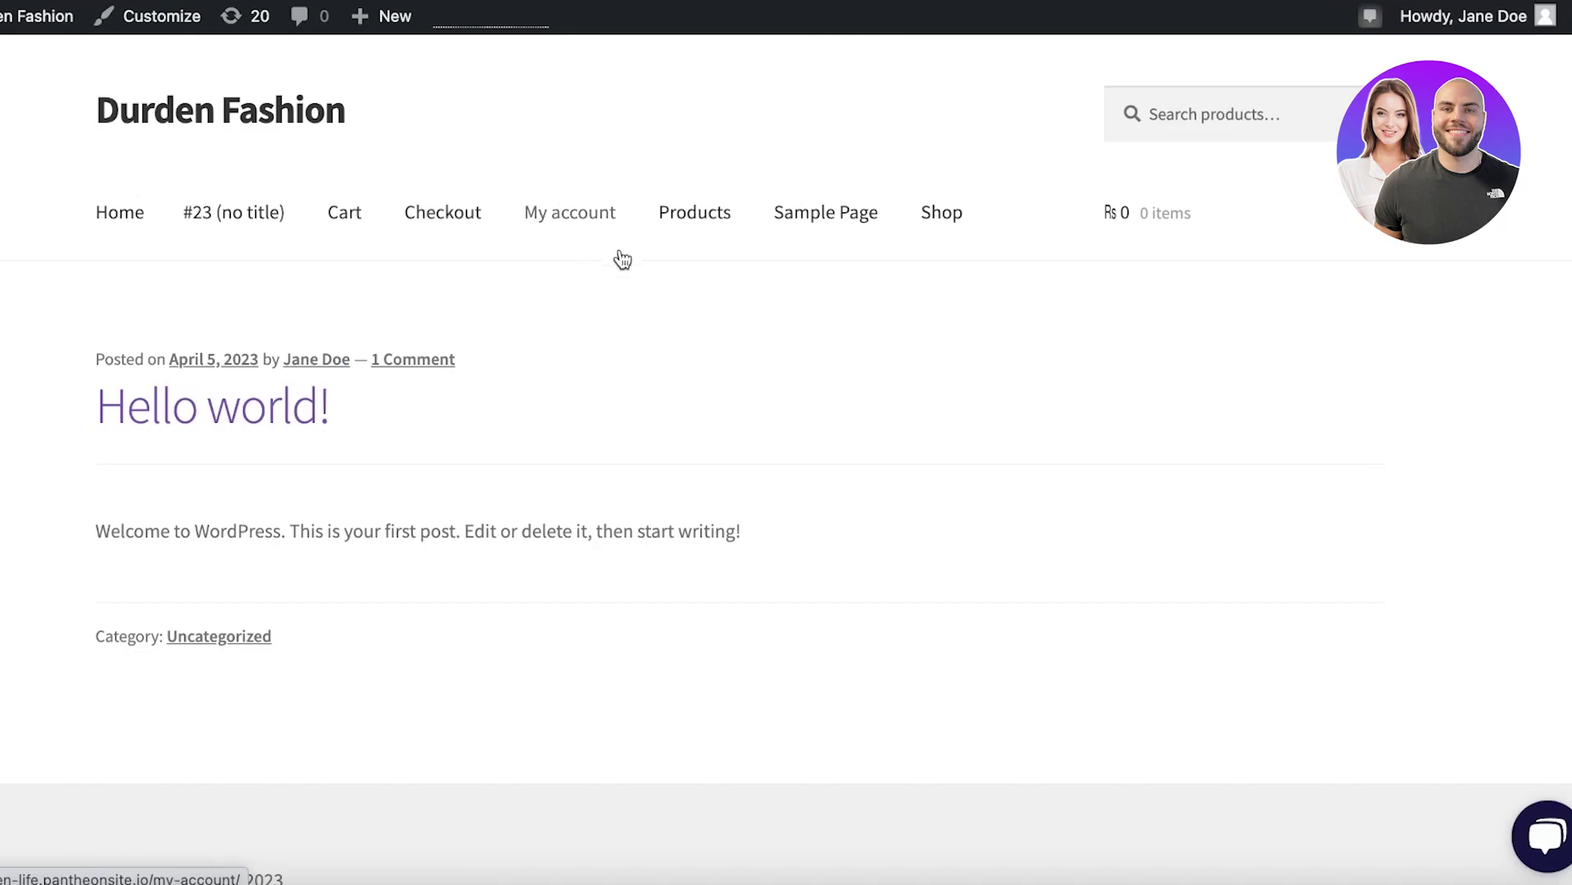
left_click(573, 4)
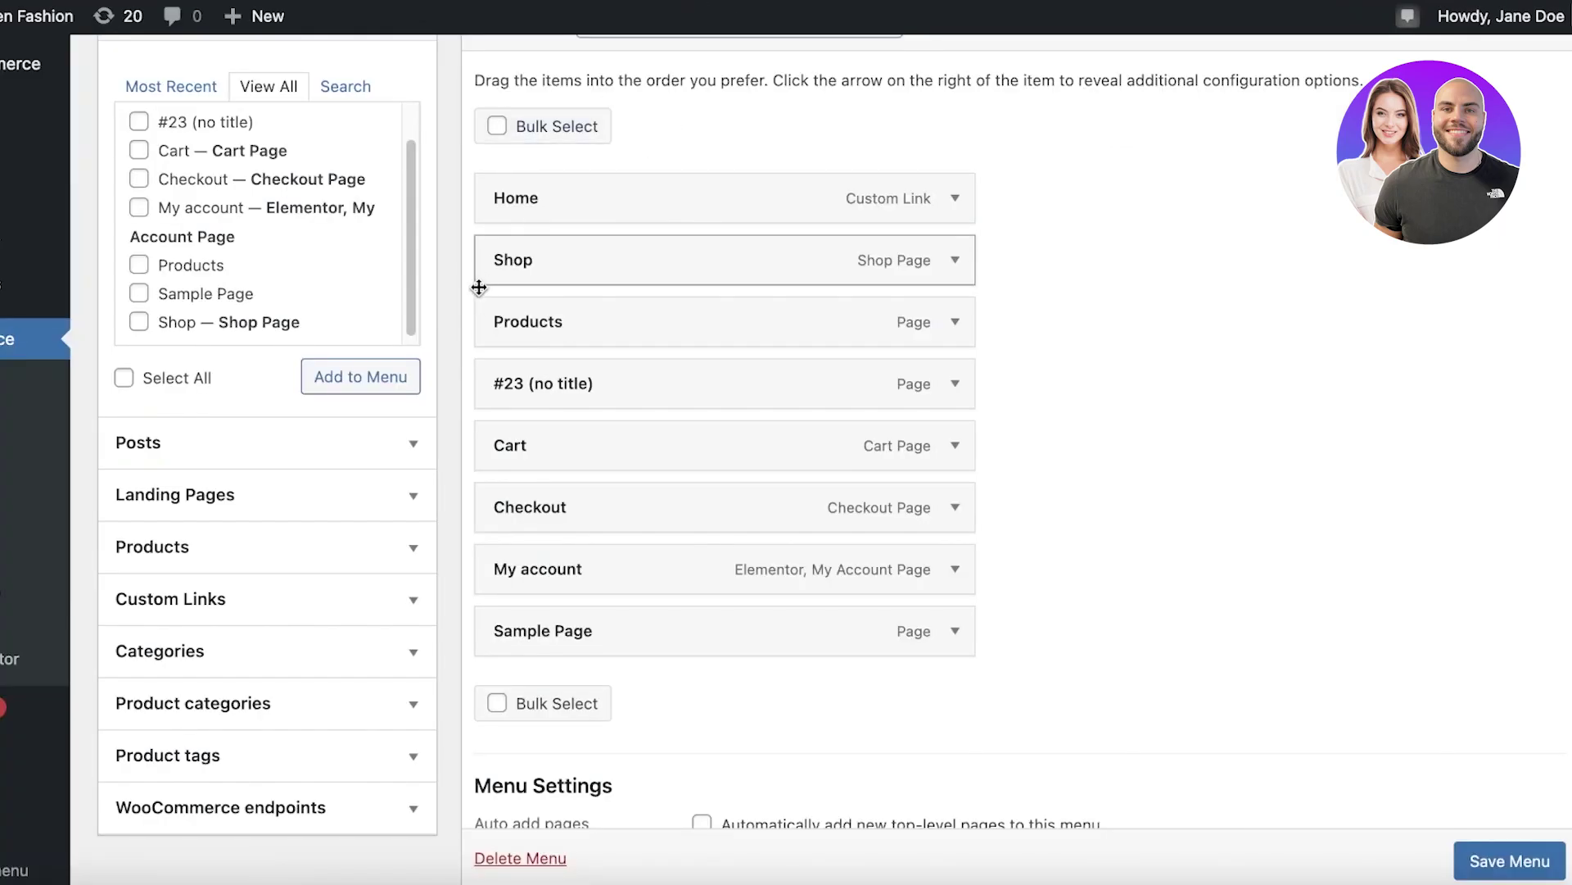
- Try nesting Products under Shop, then use 'Out from under Shop' to keep it top-level
left_click_drag(519, 311, 580, 339)
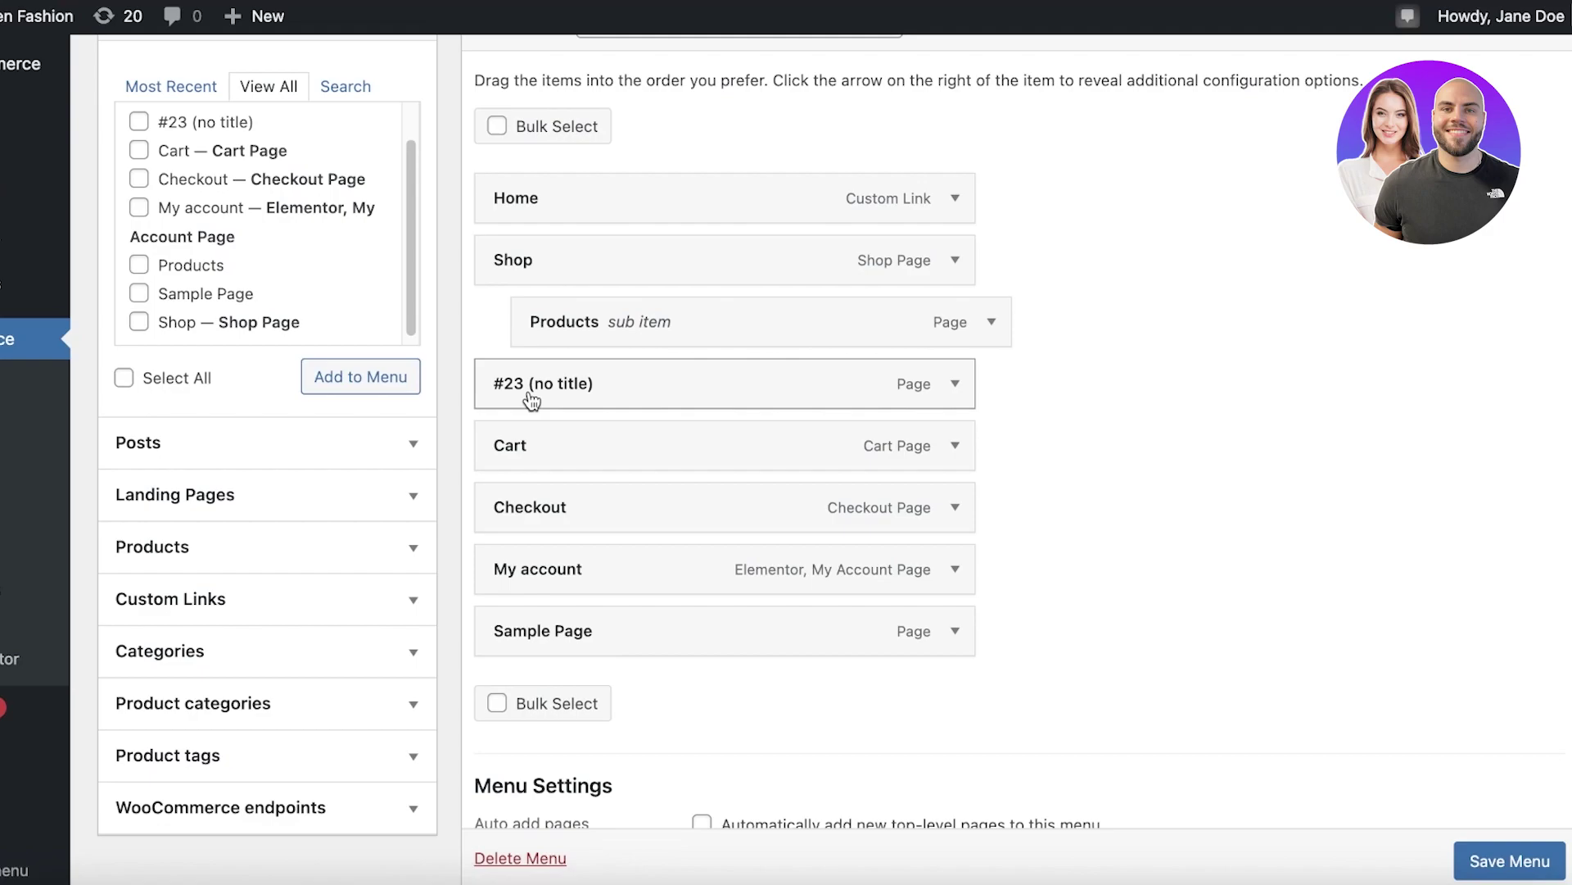
left_click(993, 322)
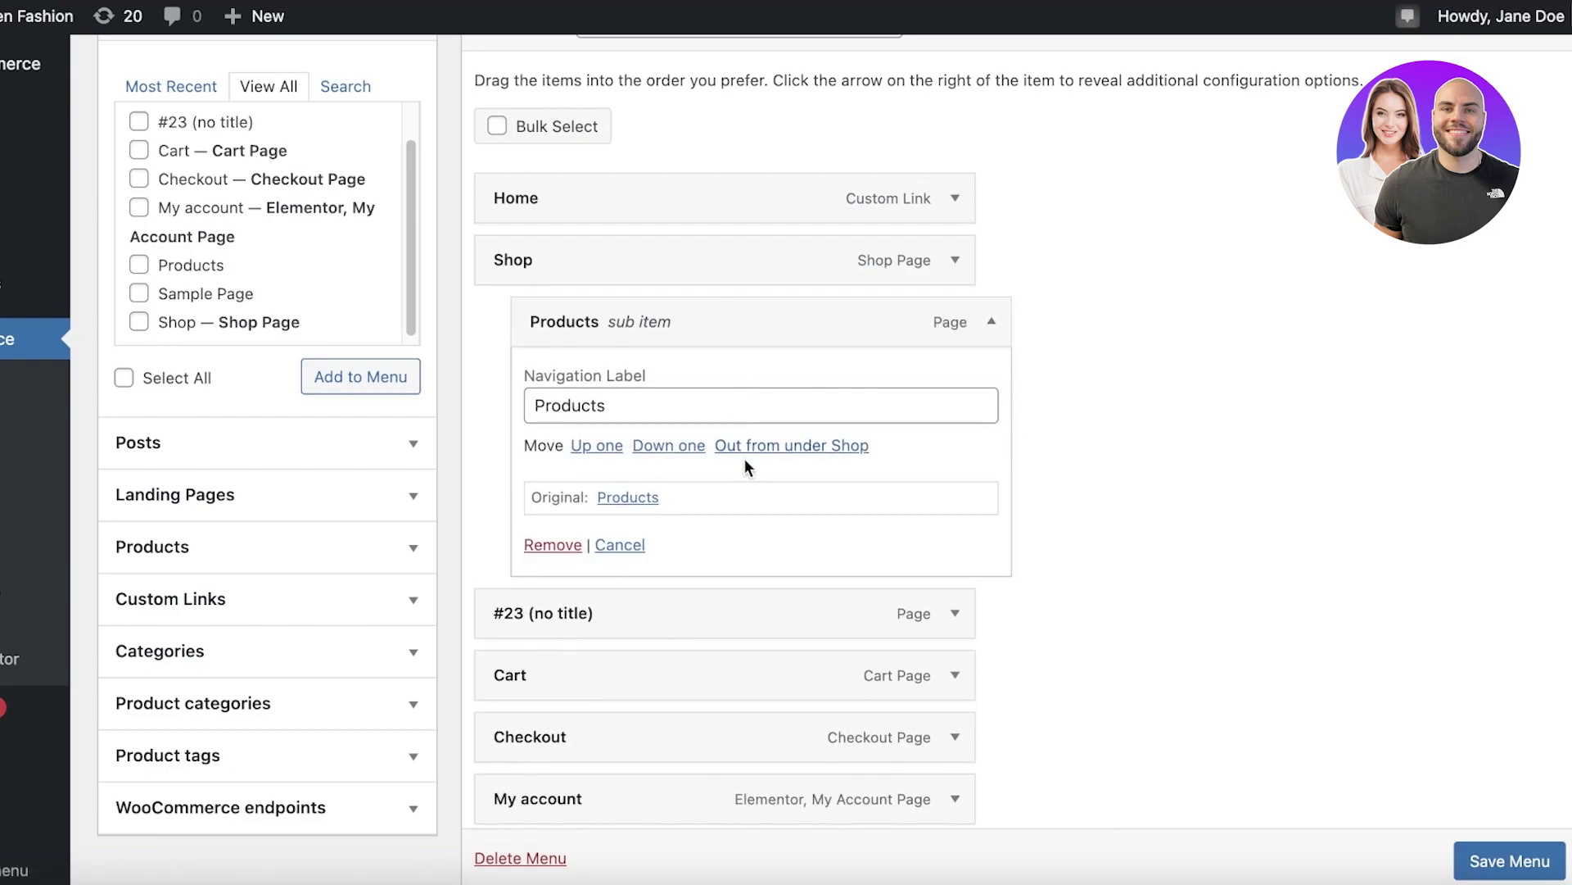
left_click(849, 448)
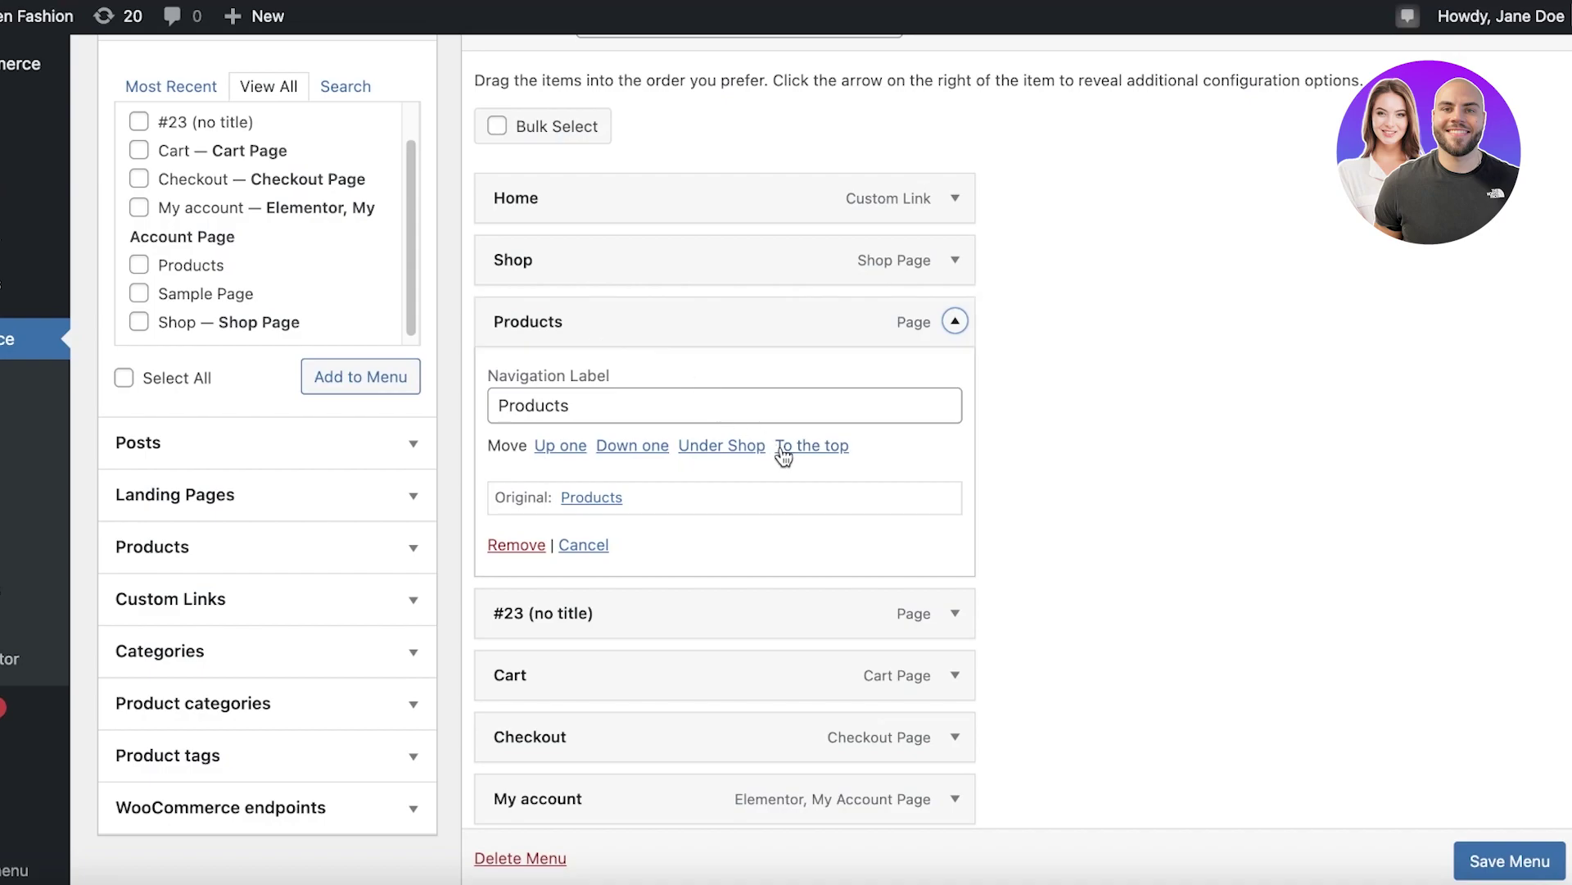
- Nest Products under Shop, with #23 (no title) and Sample Page indented beneath Products
left_click_drag(491, 315, 567, 321)
scroll(1119, 295, "down", 1)
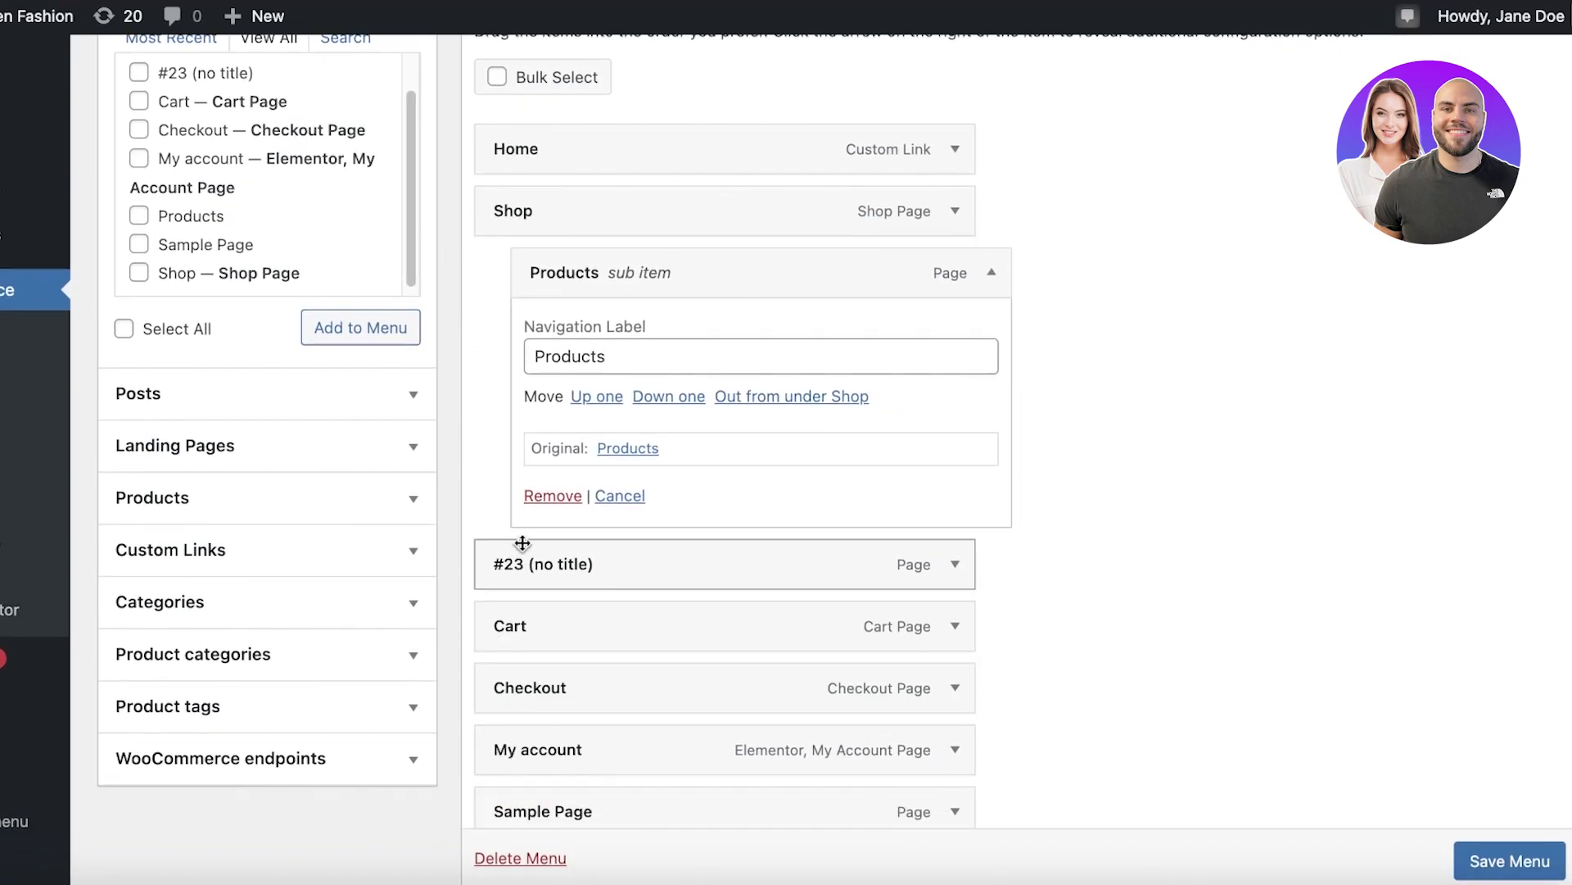
left_click_drag(516, 556, 551, 634)
scroll(552, 551, "down", 2)
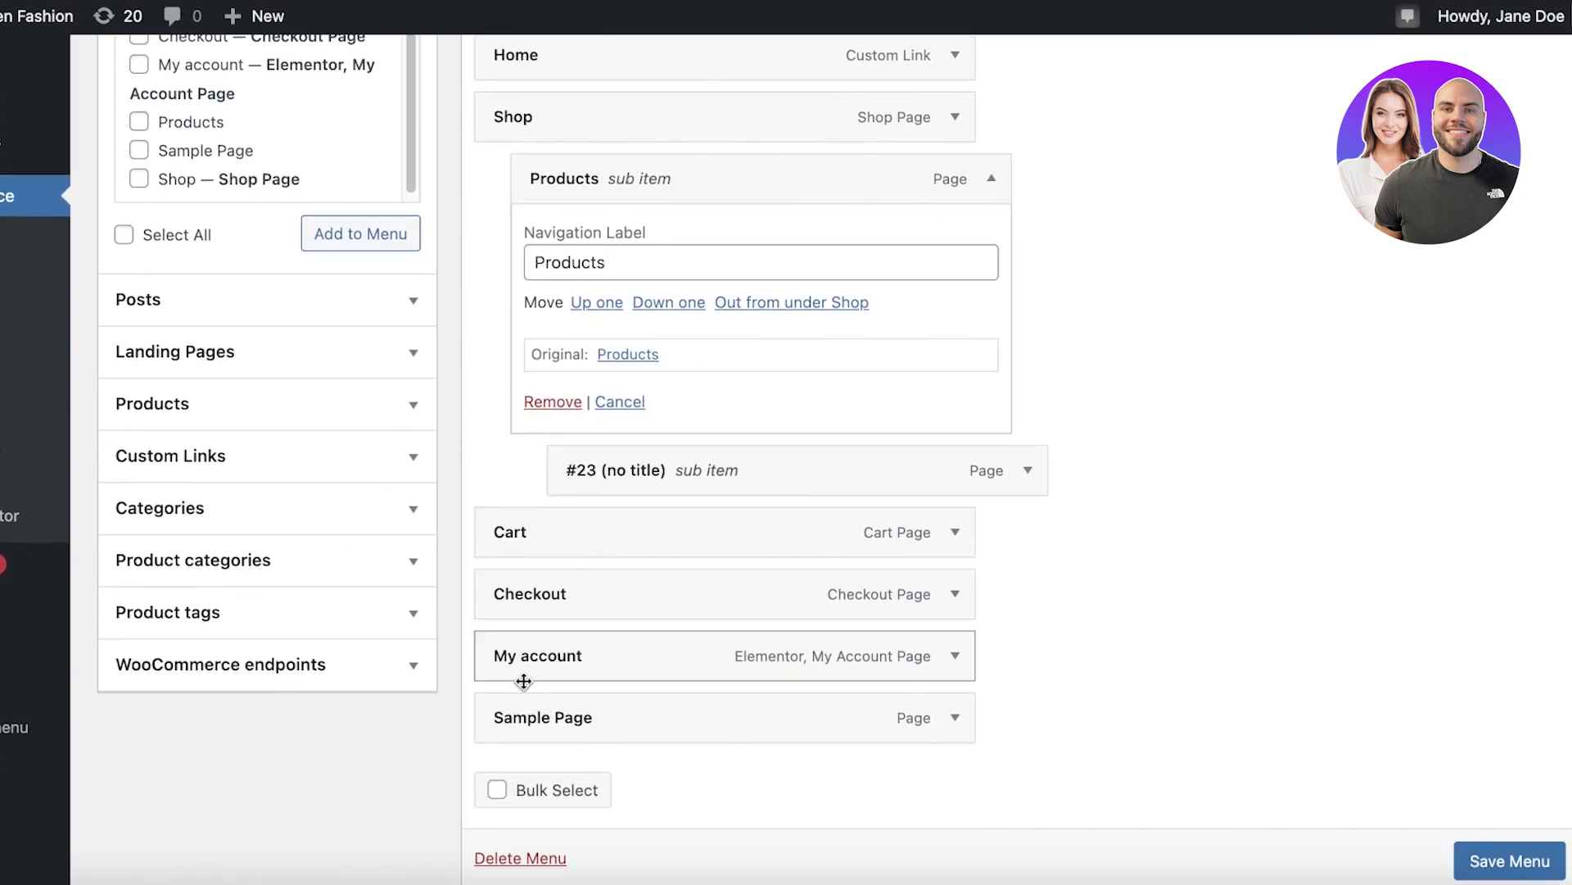
left_click_drag(499, 713, 540, 521)
scroll(519, 453, "up", 1)
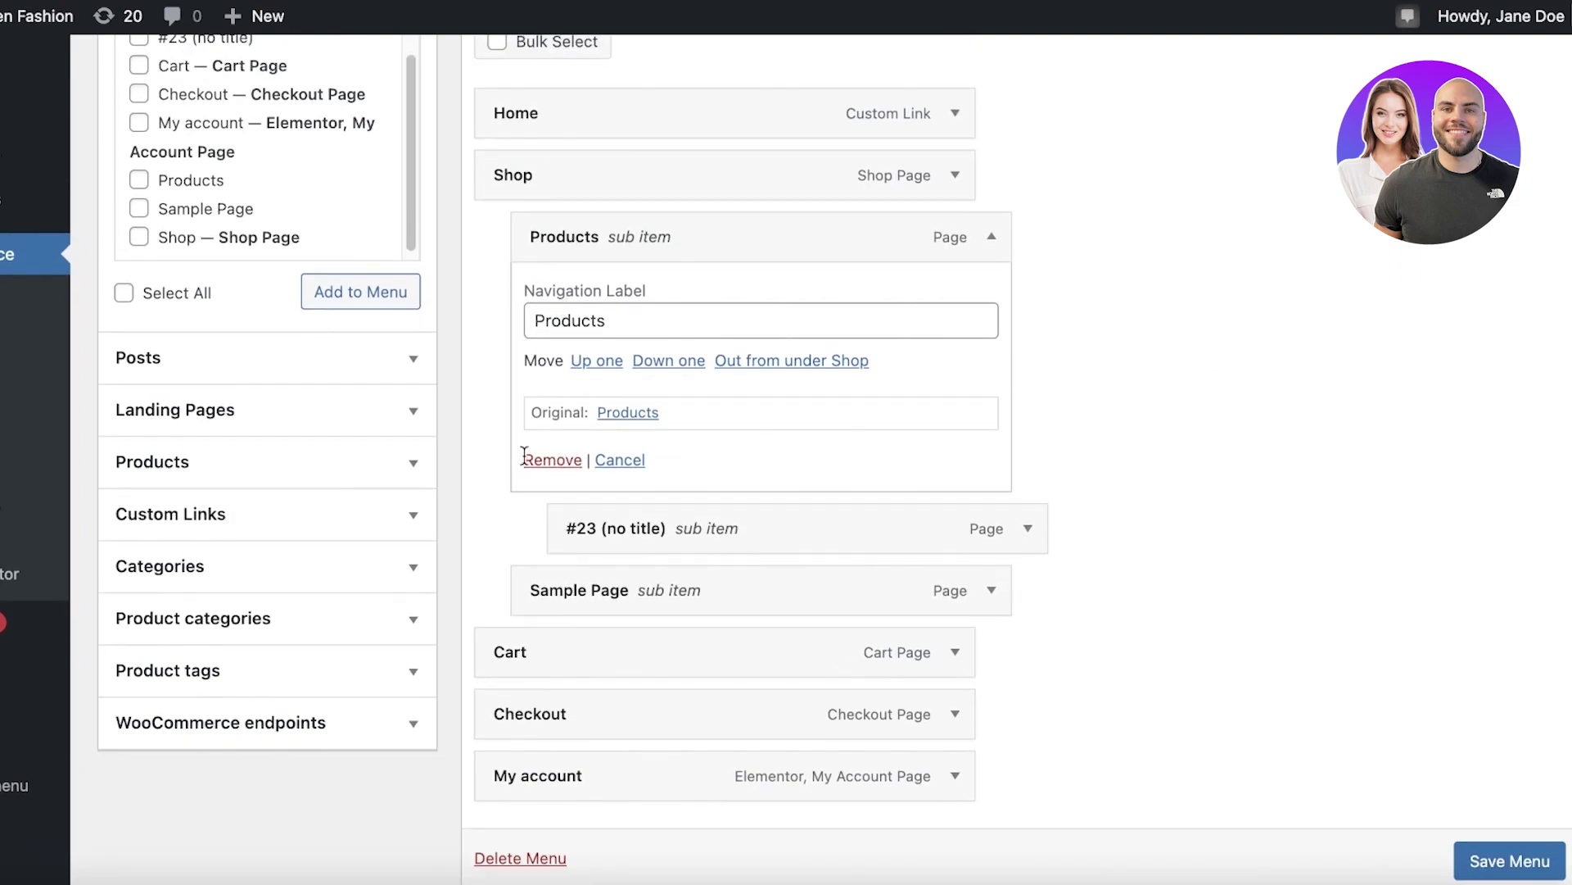
left_click_drag(513, 596, 550, 593)
scroll(749, 552, "down", 2)
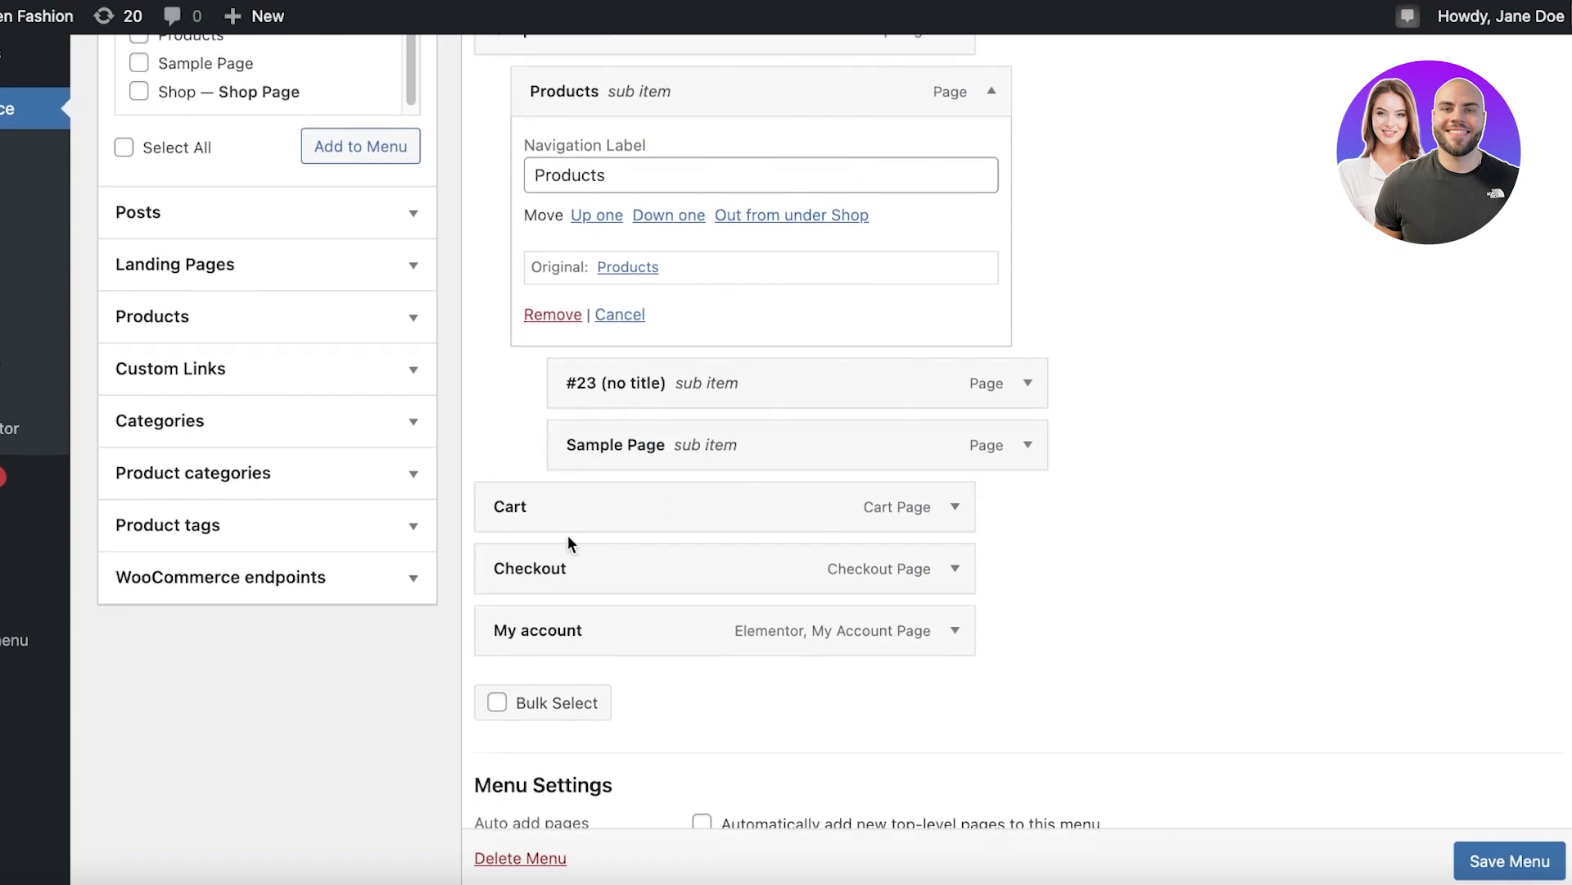
- Move My account above Cart and nest Cart and Checkout under it
left_click_drag(512, 630, 502, 513)
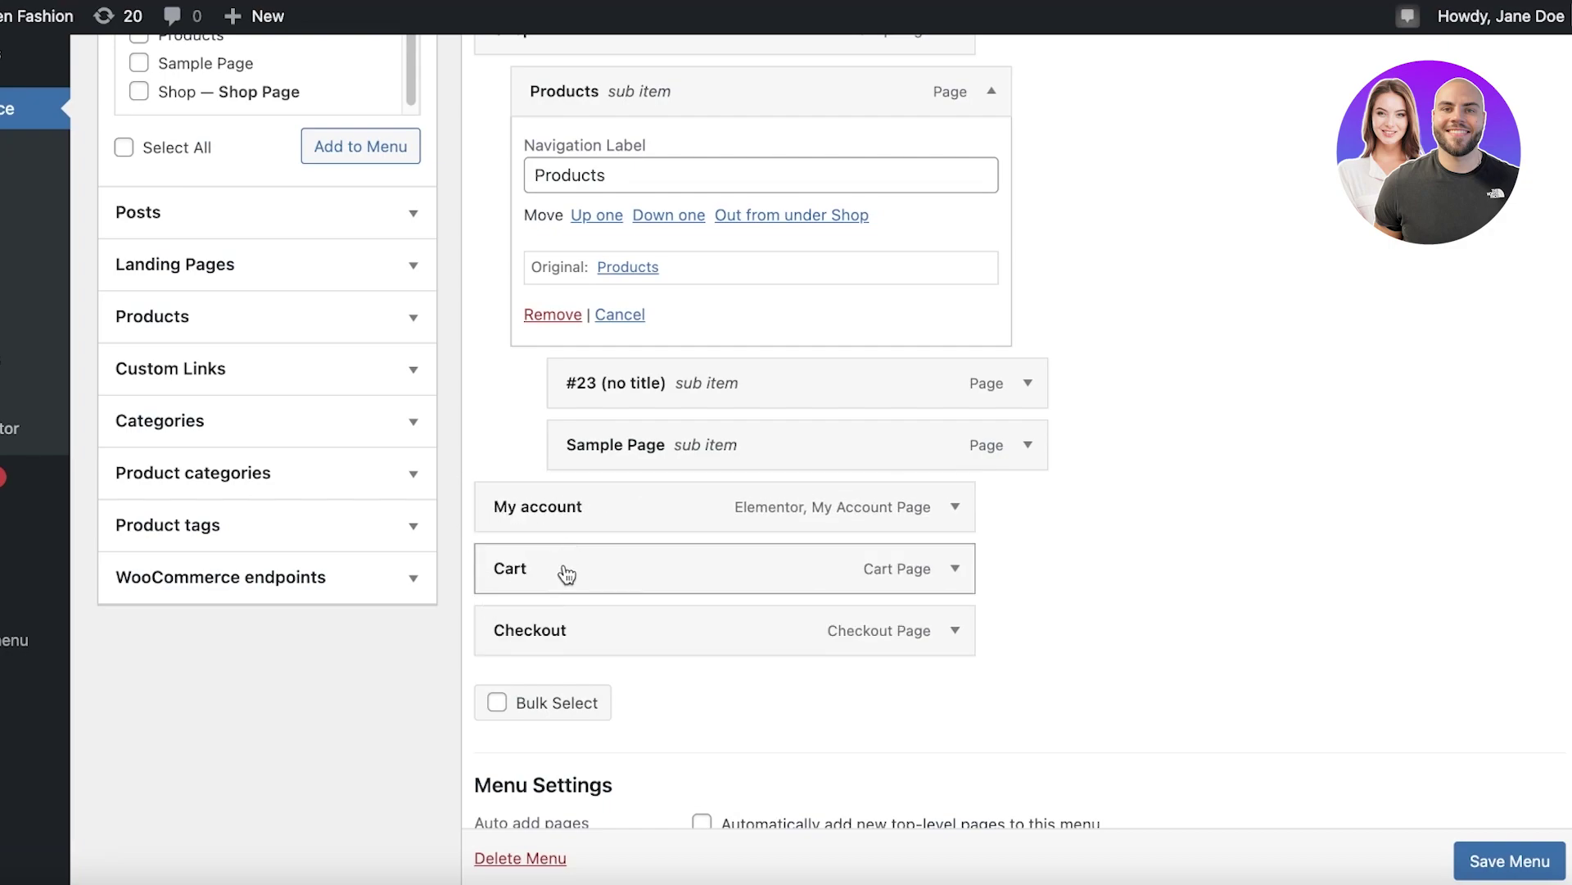
left_click_drag(492, 576, 549, 613)
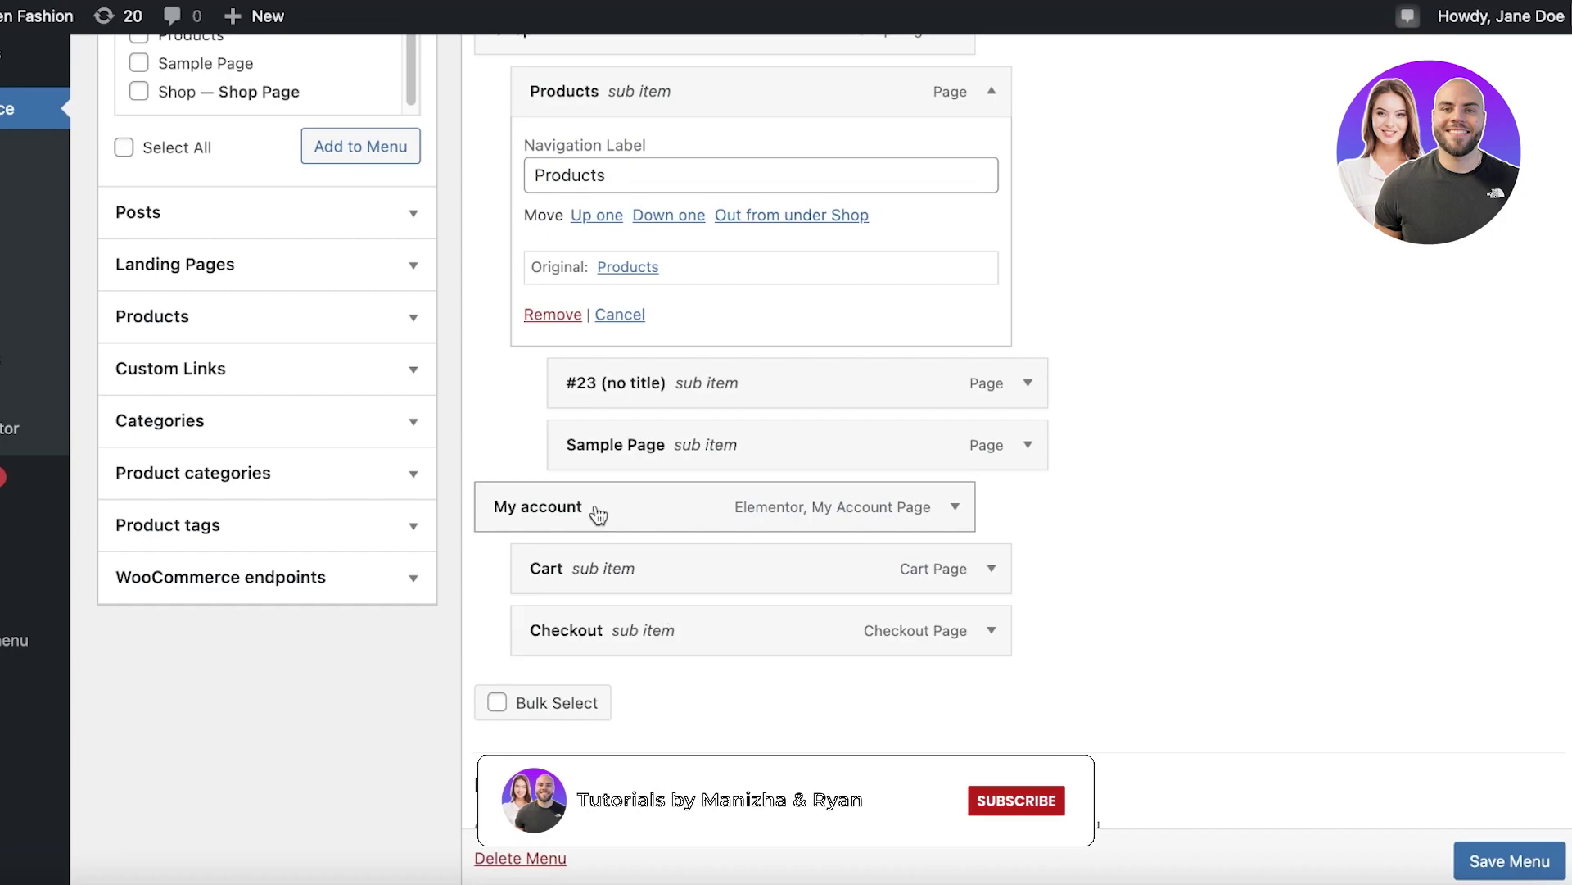
scroll(605, 512, "down", 2)
scroll(961, 386, "up", 1)
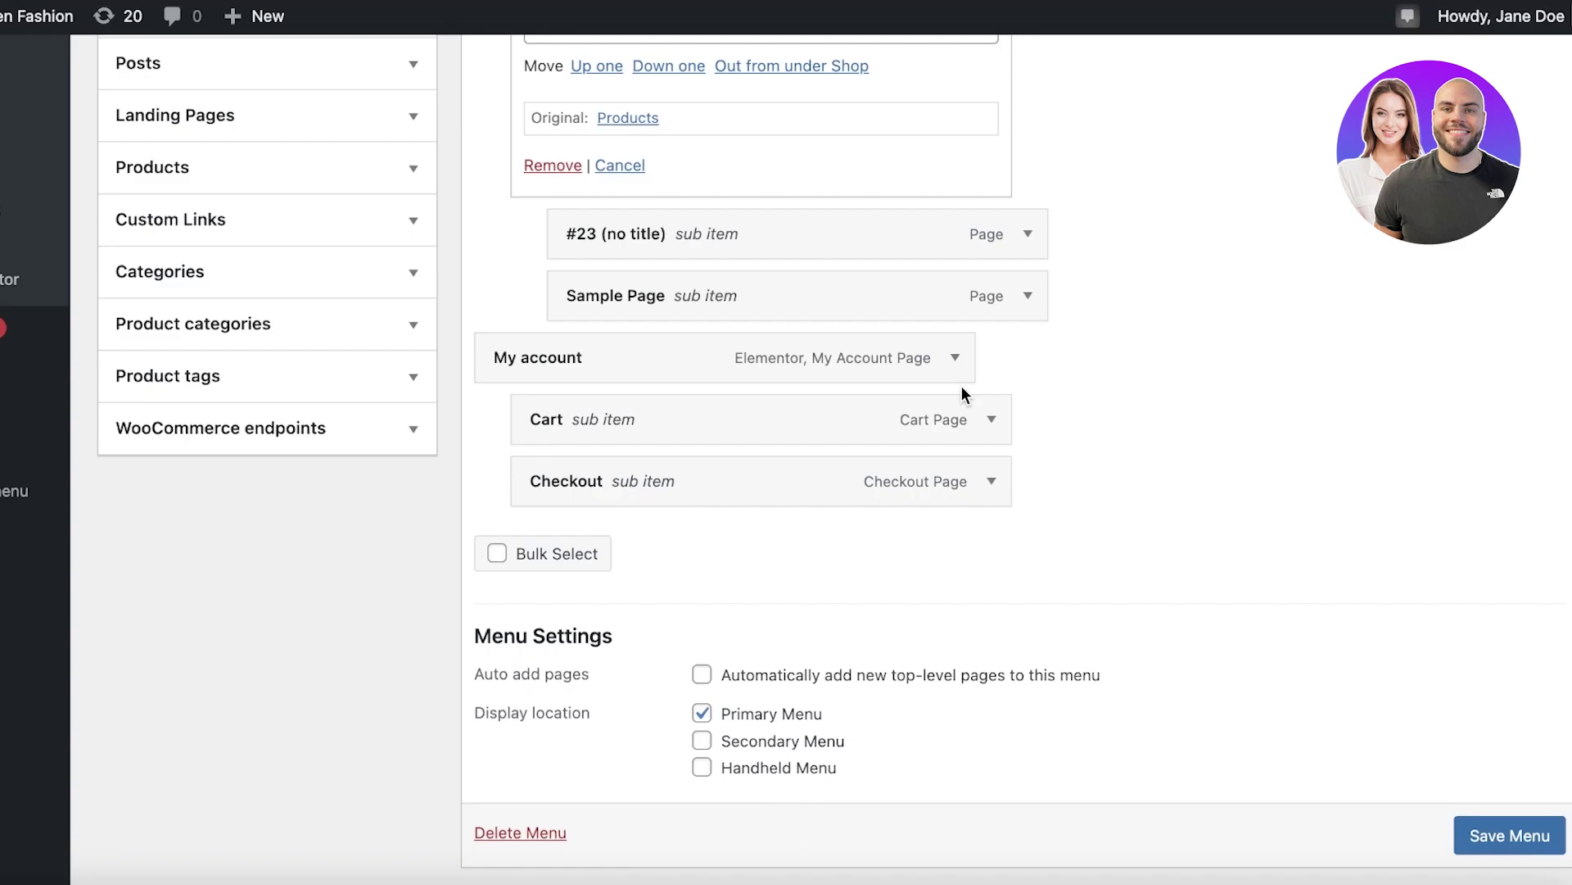
scroll(962, 386, "up", 4)
scroll(1004, 428, "down", 4)
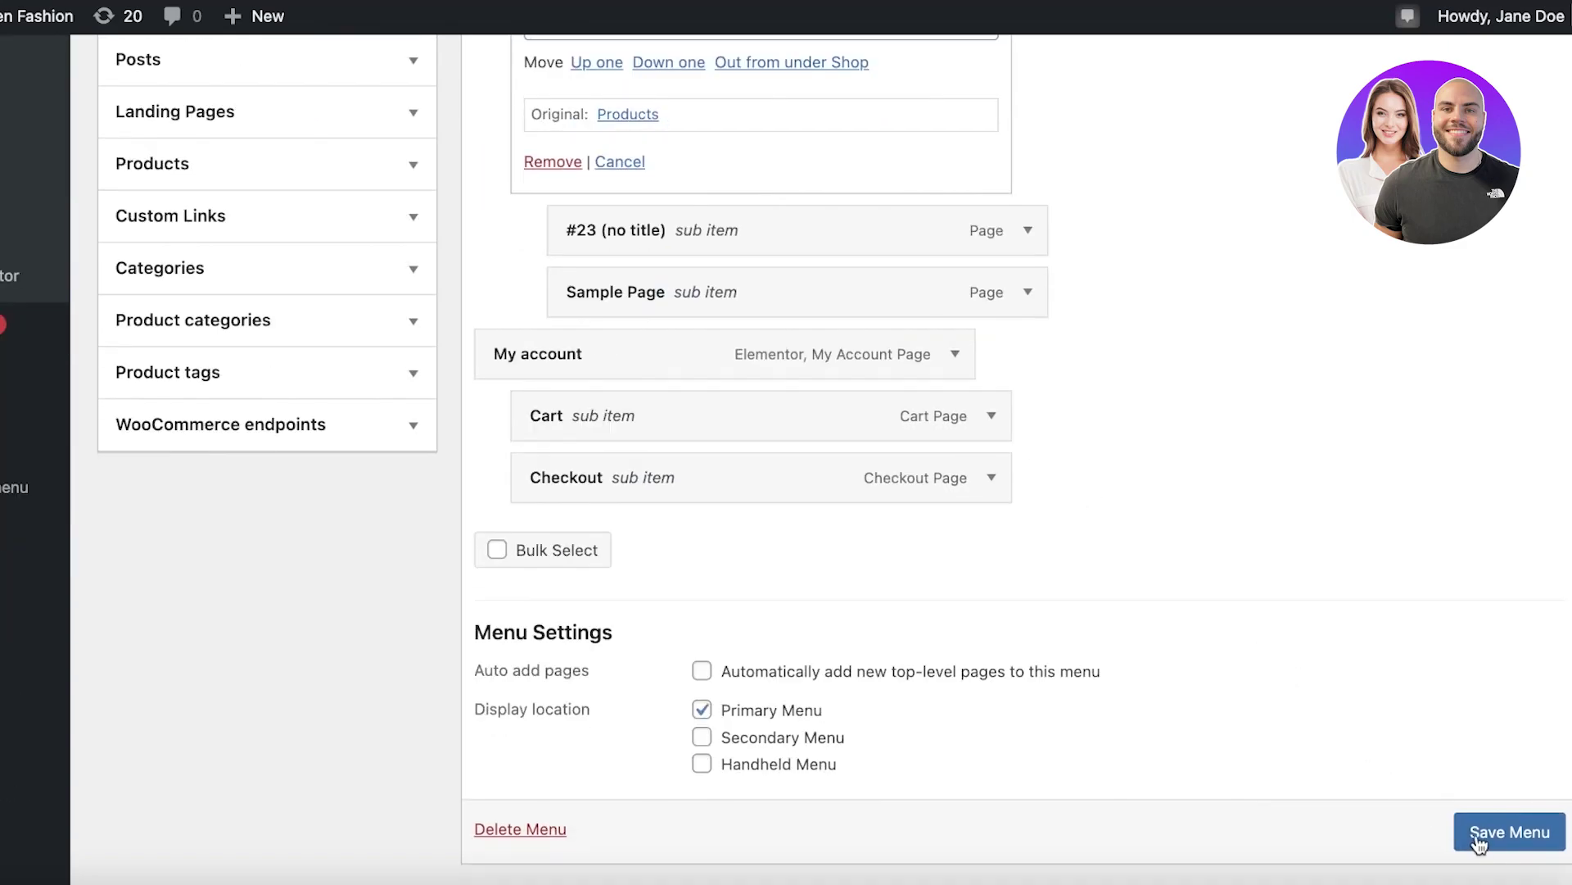
- Save the Main Menu nesting changes
scroll(1477, 832, "down", 1)
left_click(1498, 799)
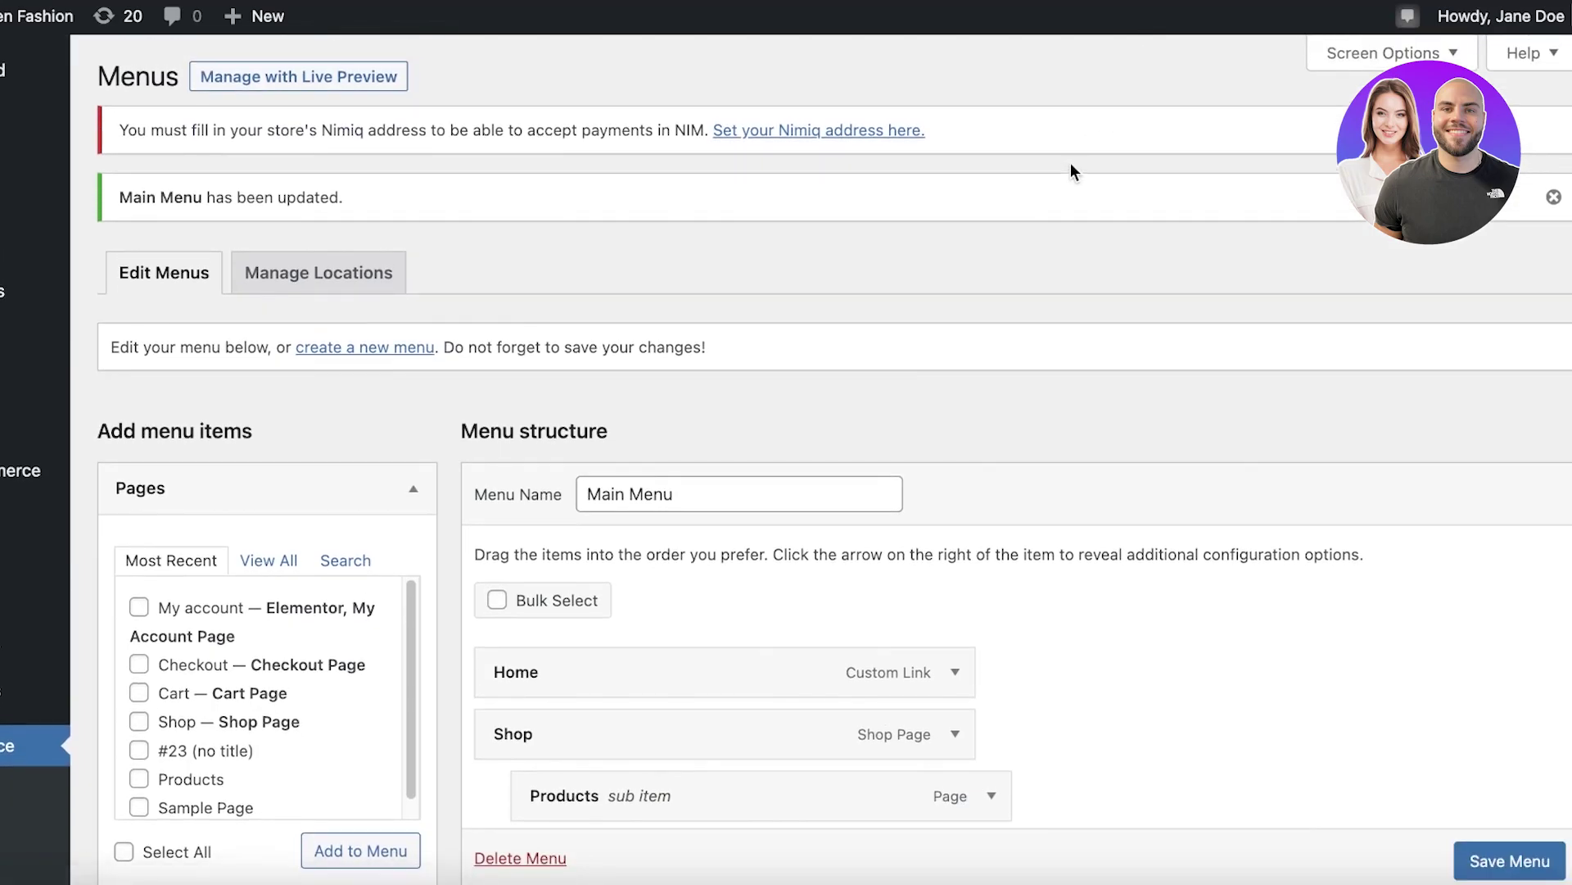
scroll(1068, 169, "down", 3)
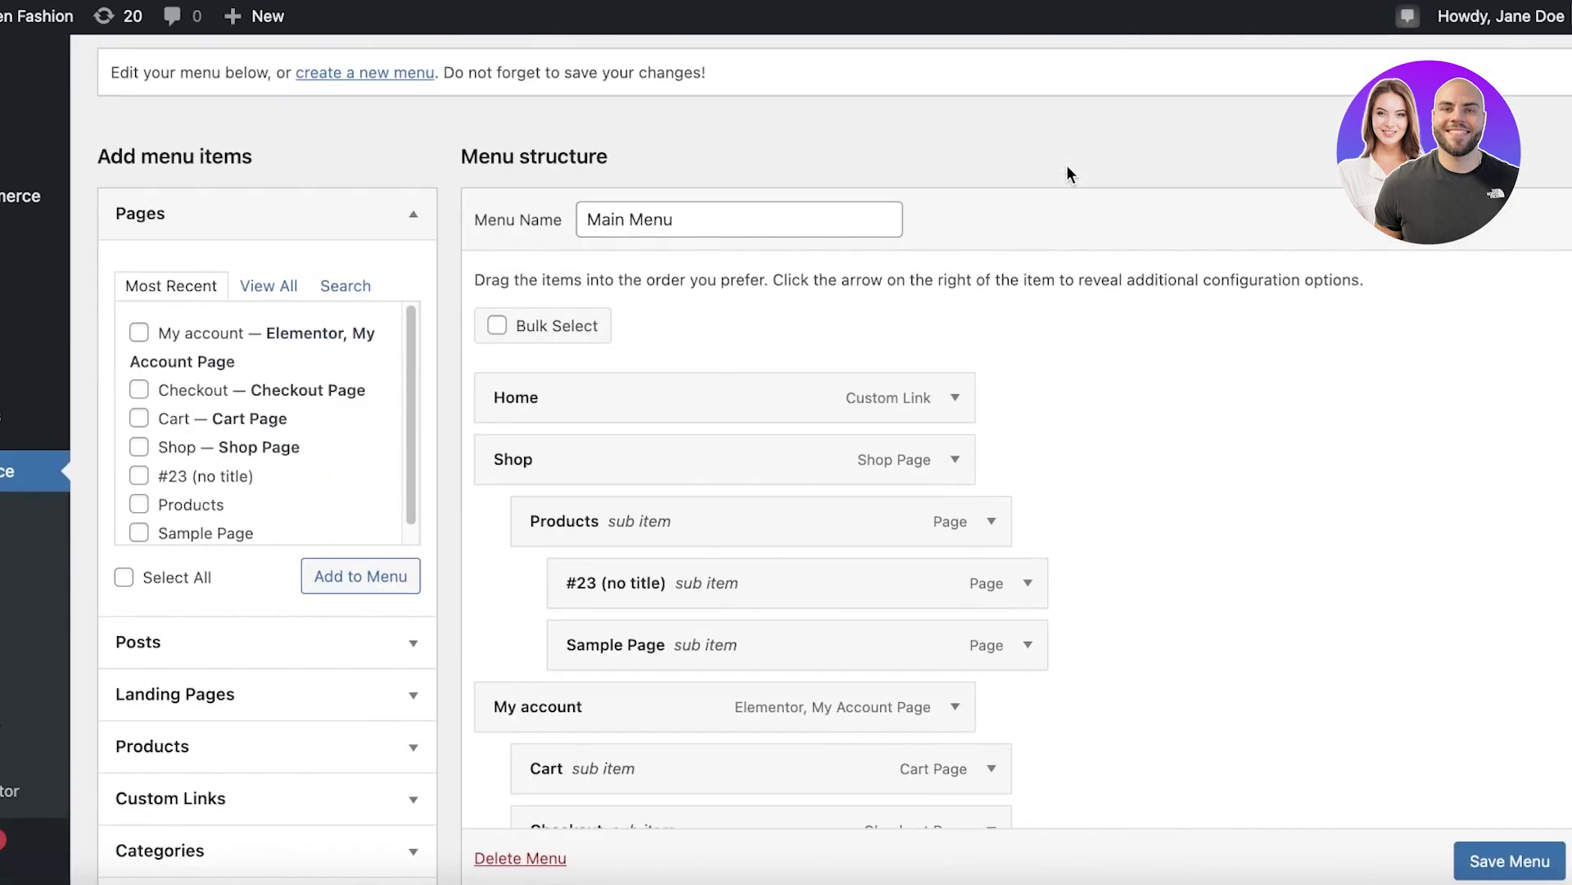
left_click(375, 218)
left_click(272, 269)
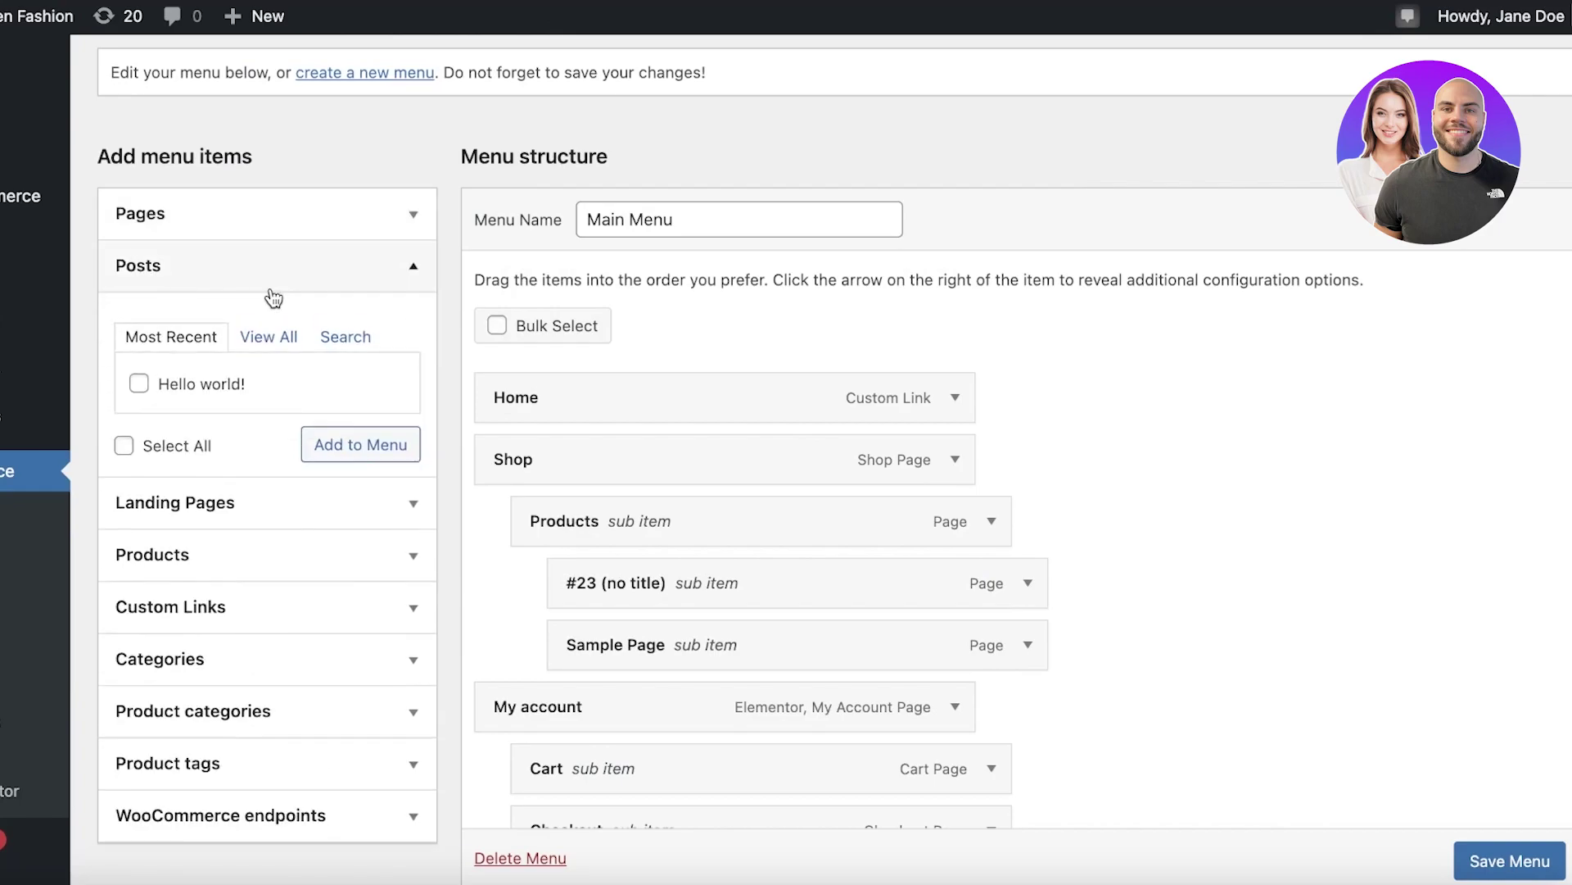
left_click(272, 287)
scroll(254, 331, "up", 3)
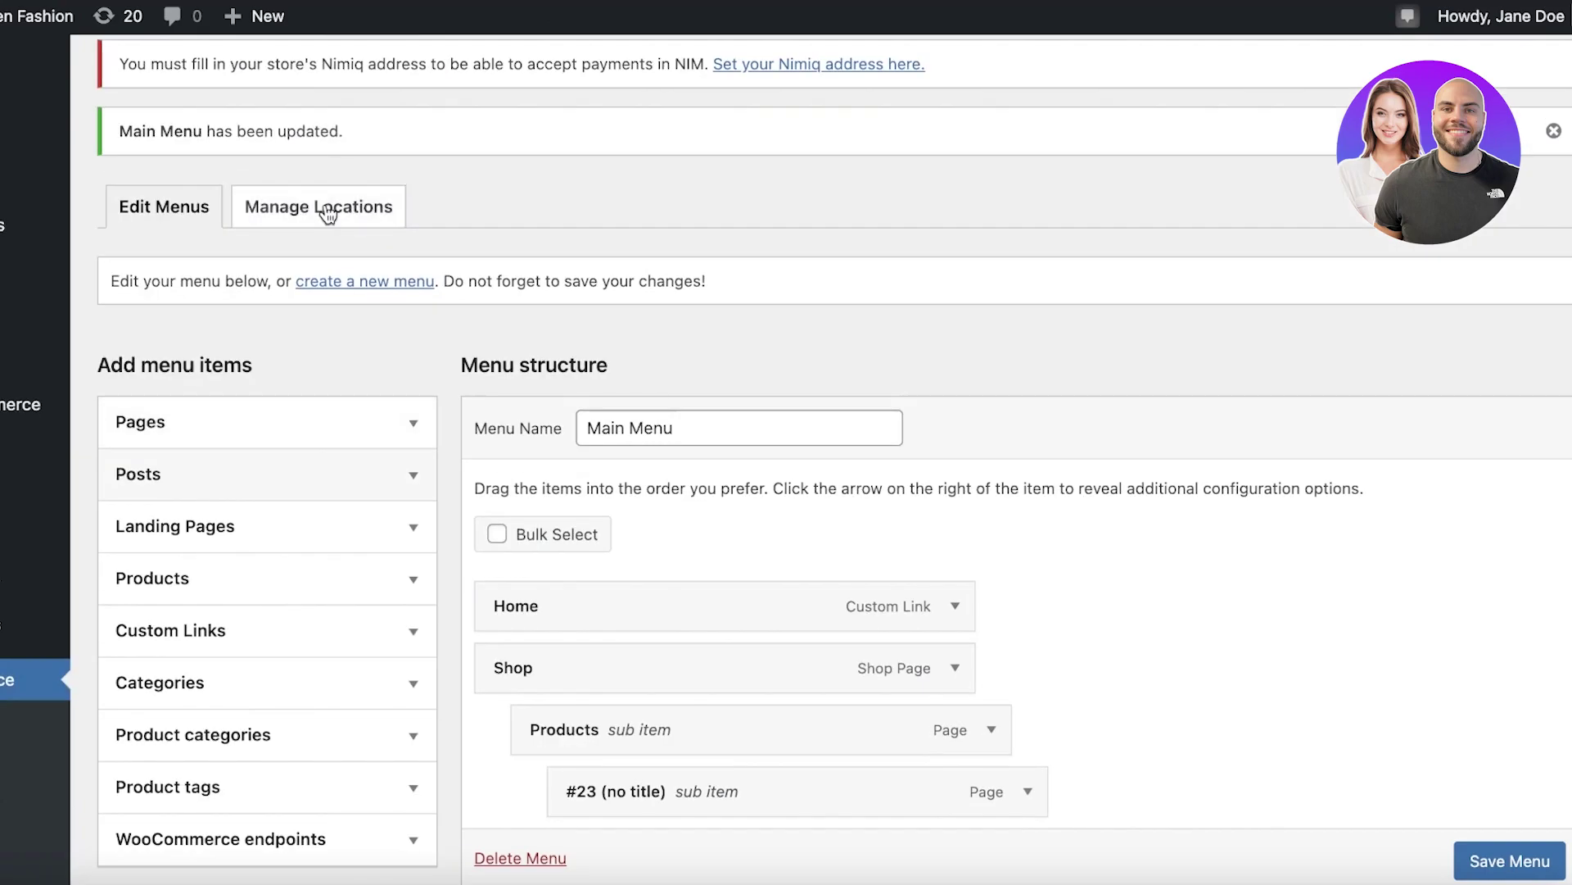
- In Manage Locations, keep Primary Menu set to Main Menu and Secondary Menu as '— Select a Menu —'
left_click(328, 211)
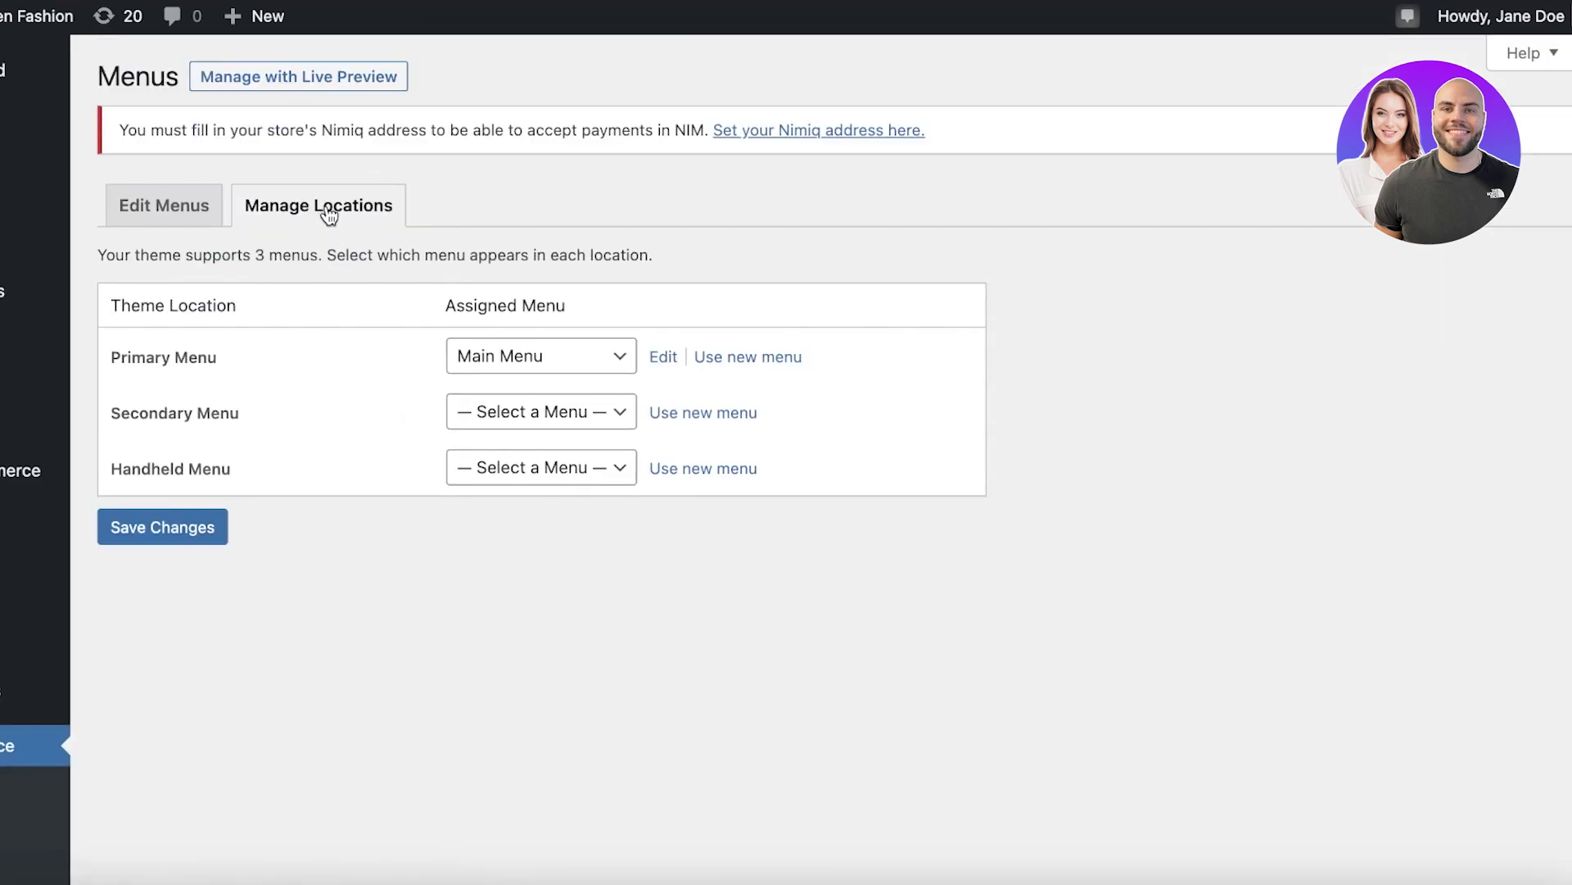
left_click(481, 361)
left_click(485, 359)
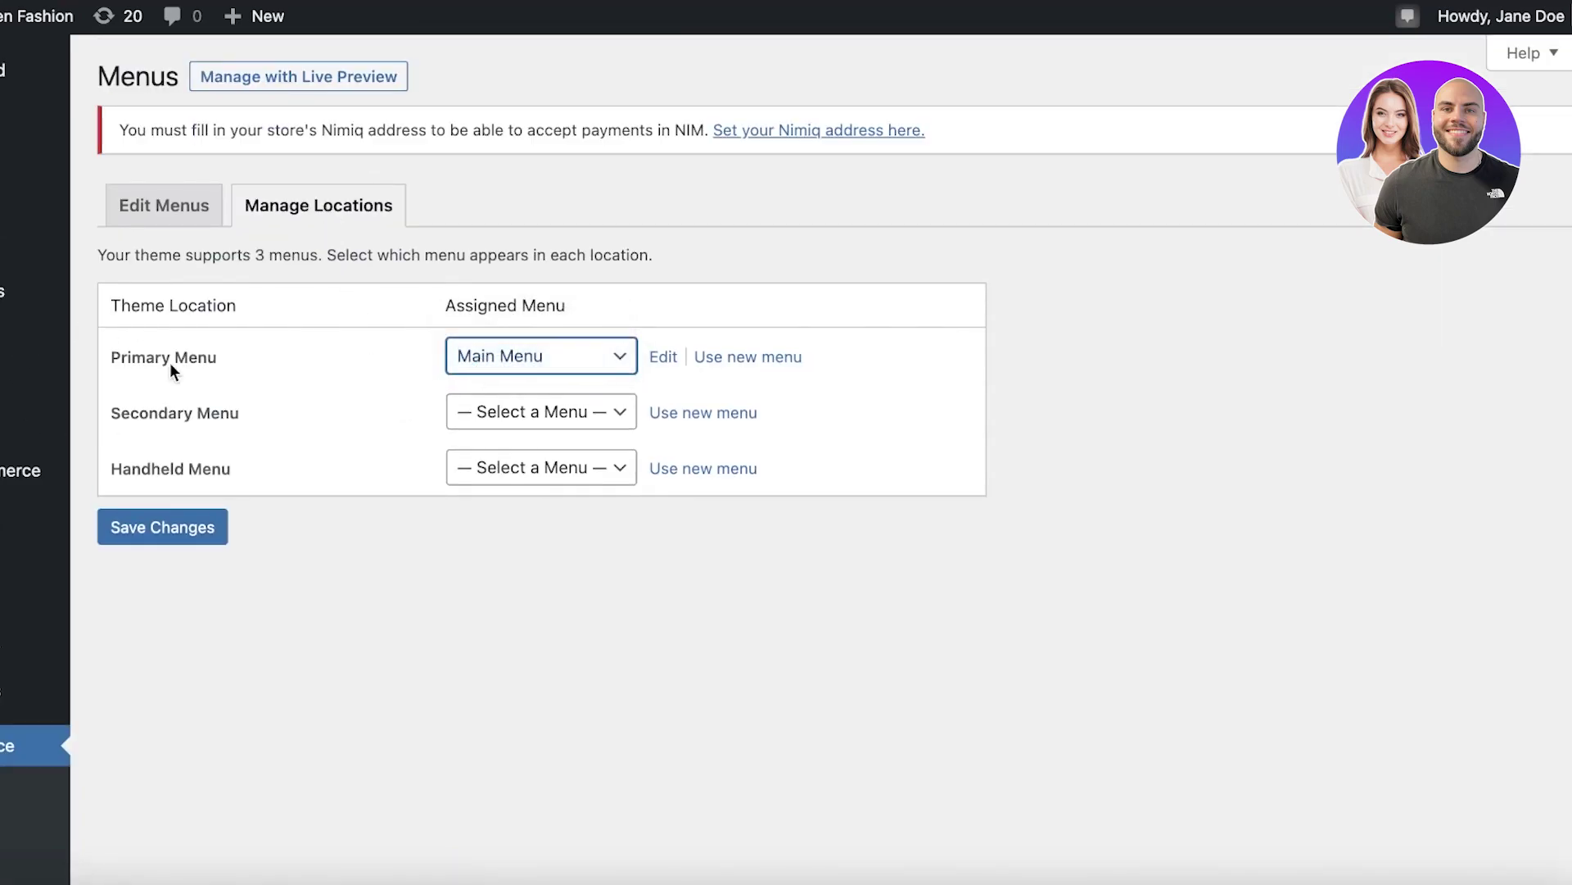
left_click(496, 375)
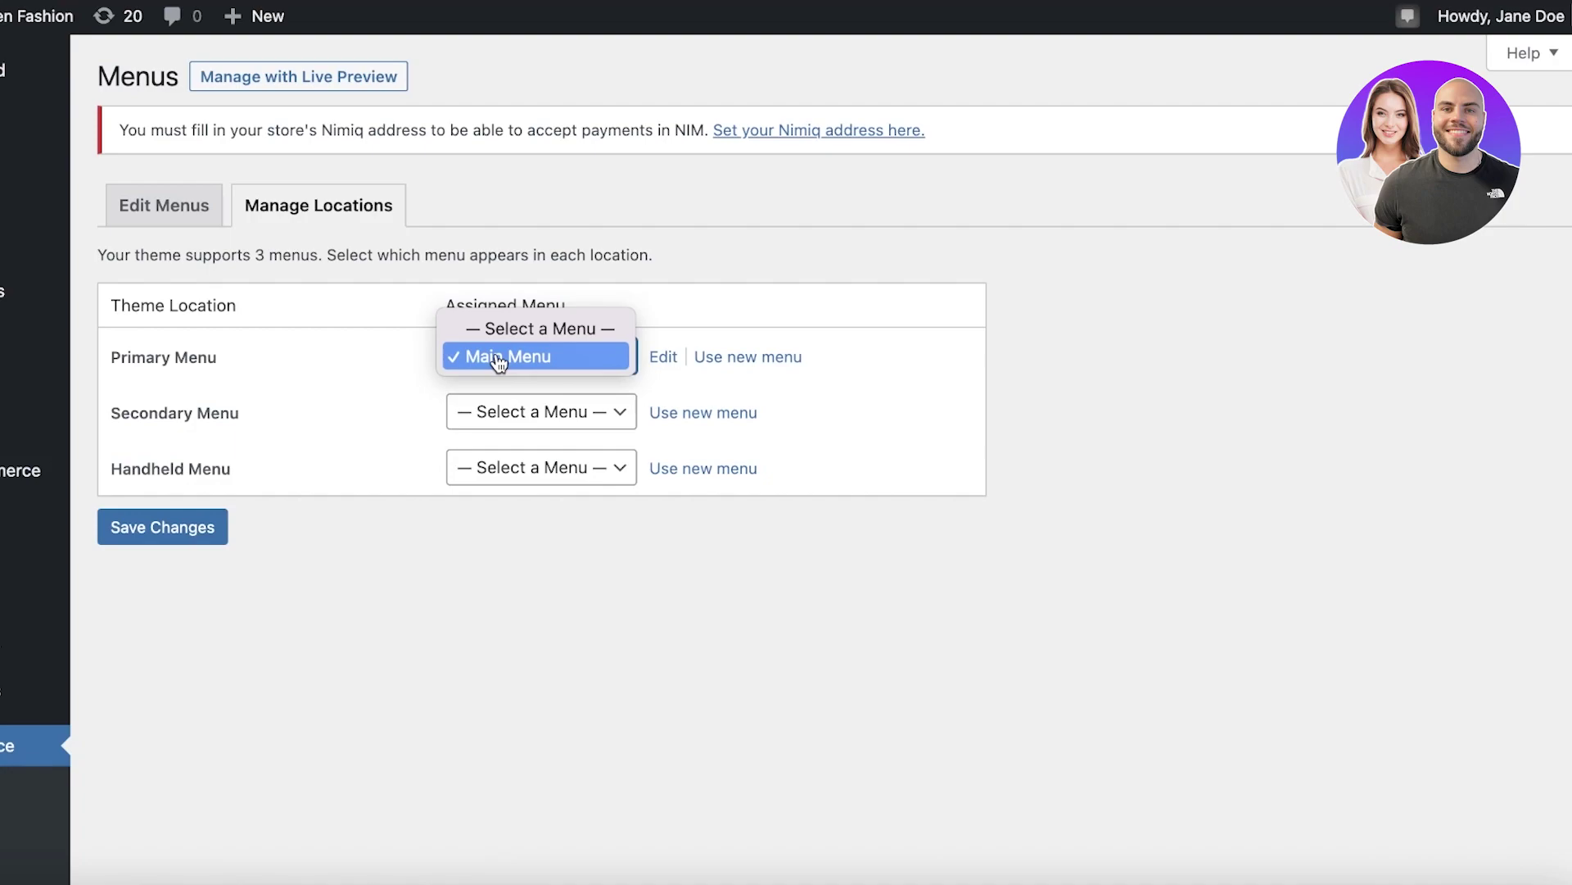
left_click(499, 359)
left_click(560, 418)
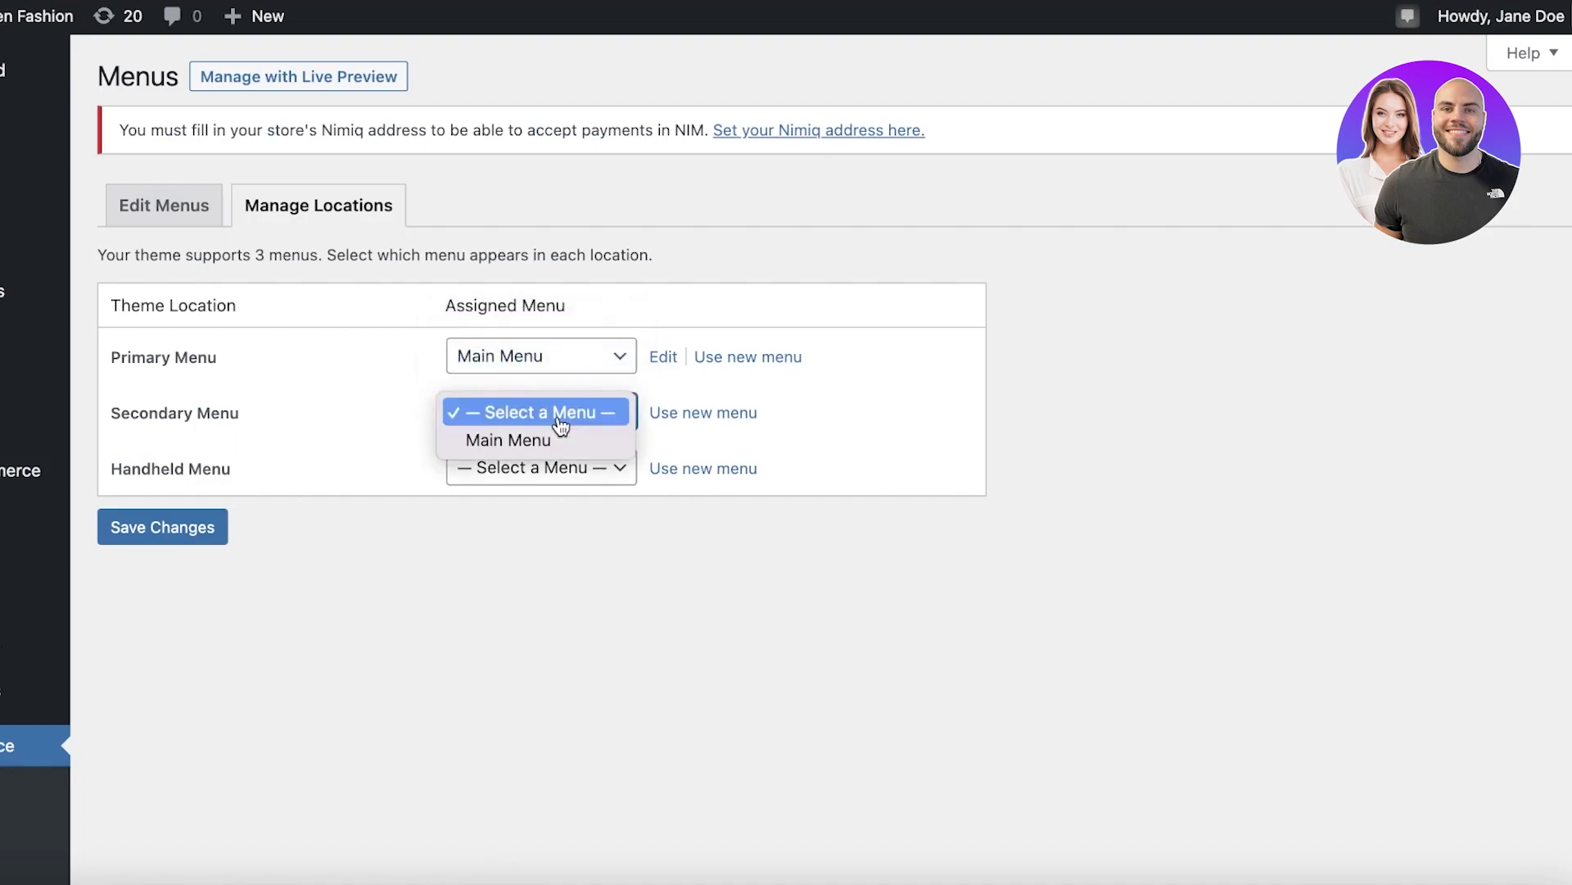
left_click(314, 460)
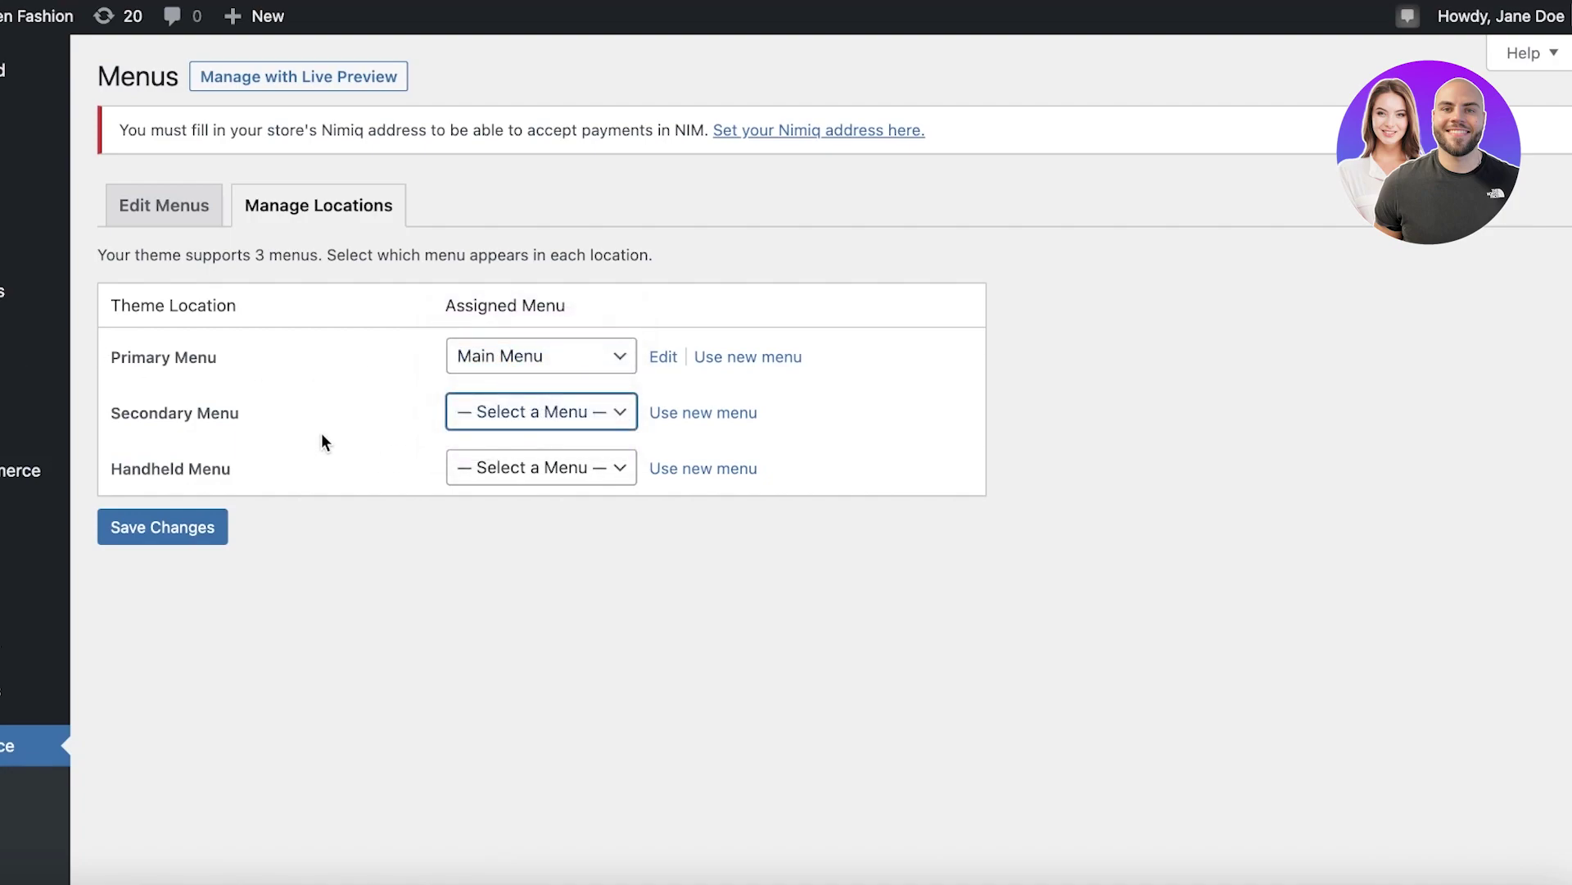
- Back in Edit Menus, drag Products out and back under Shop as a sub item
left_click(184, 226)
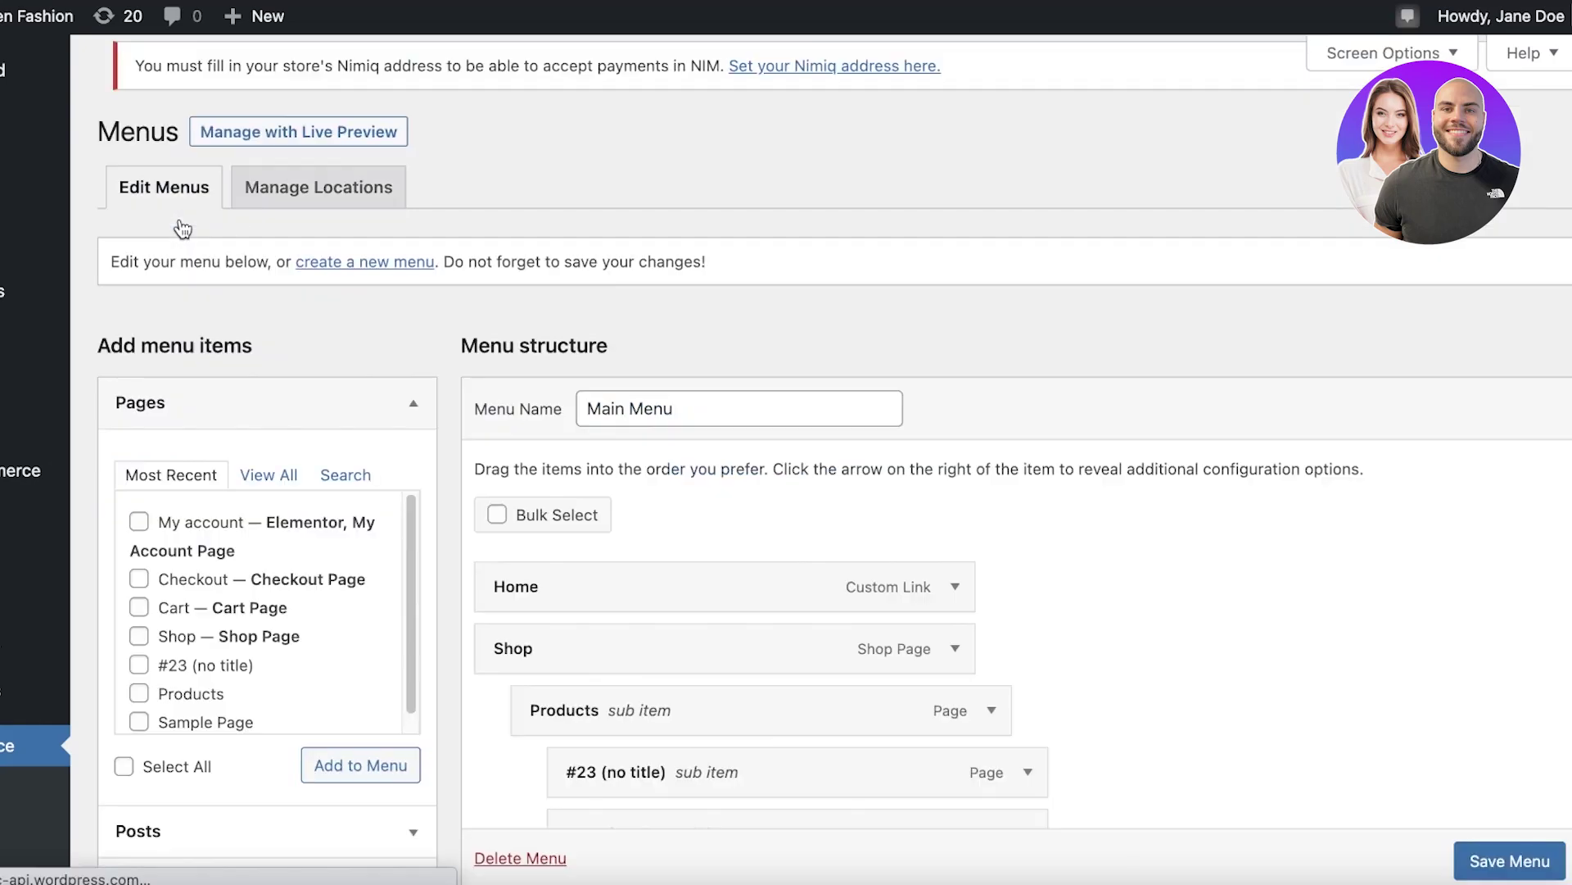
scroll(183, 259, "down", 8)
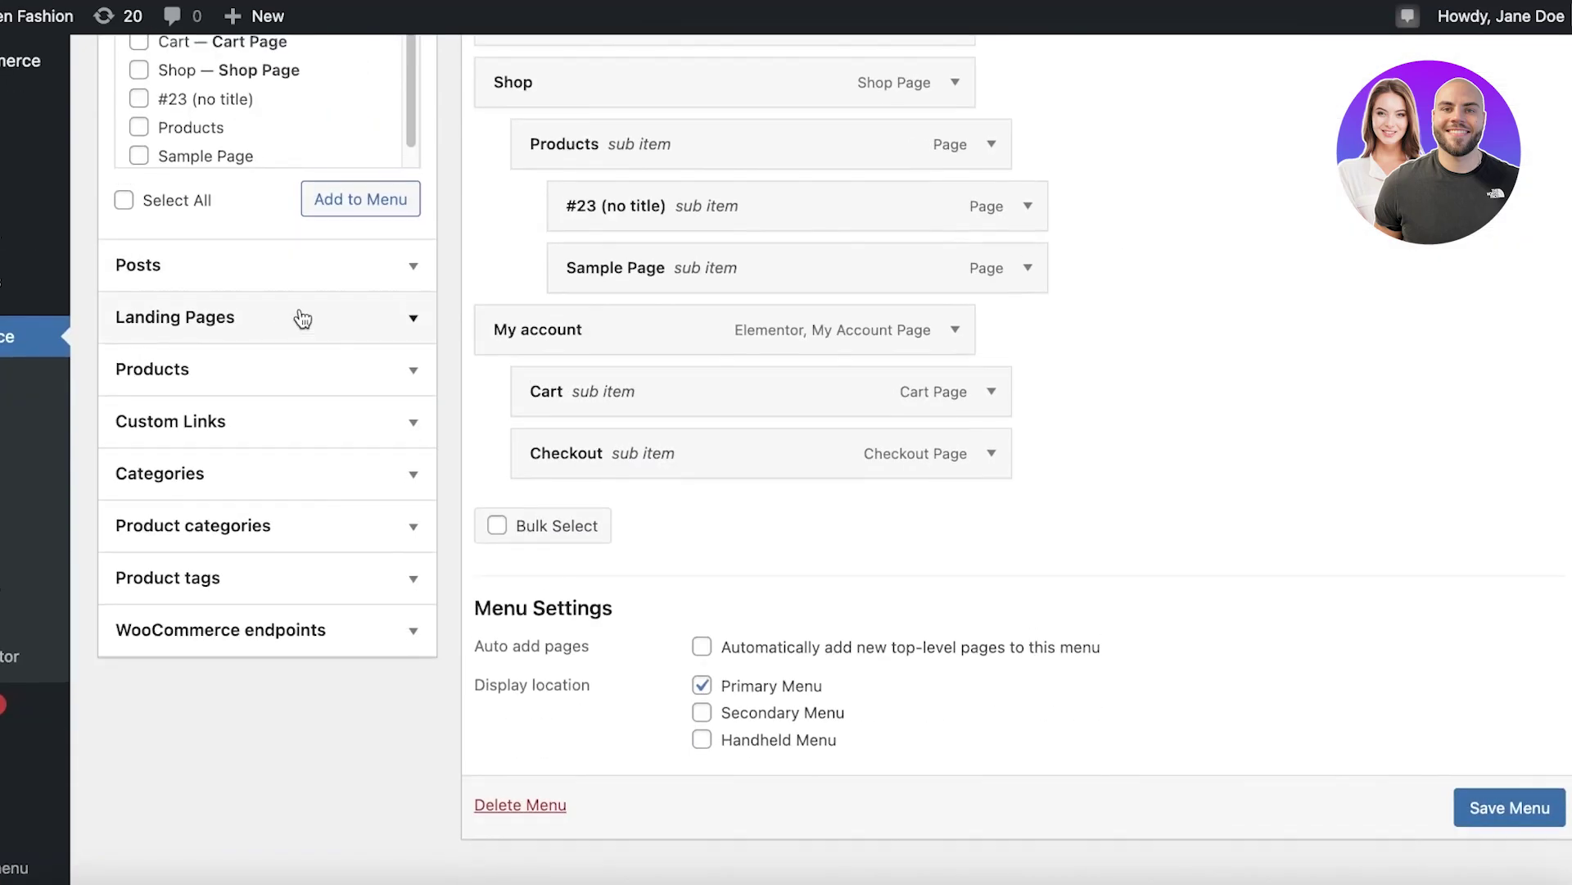
scroll(982, 311, "up", 1)
scroll(982, 312, "up", 3)
left_click_drag(688, 451, 716, 477)
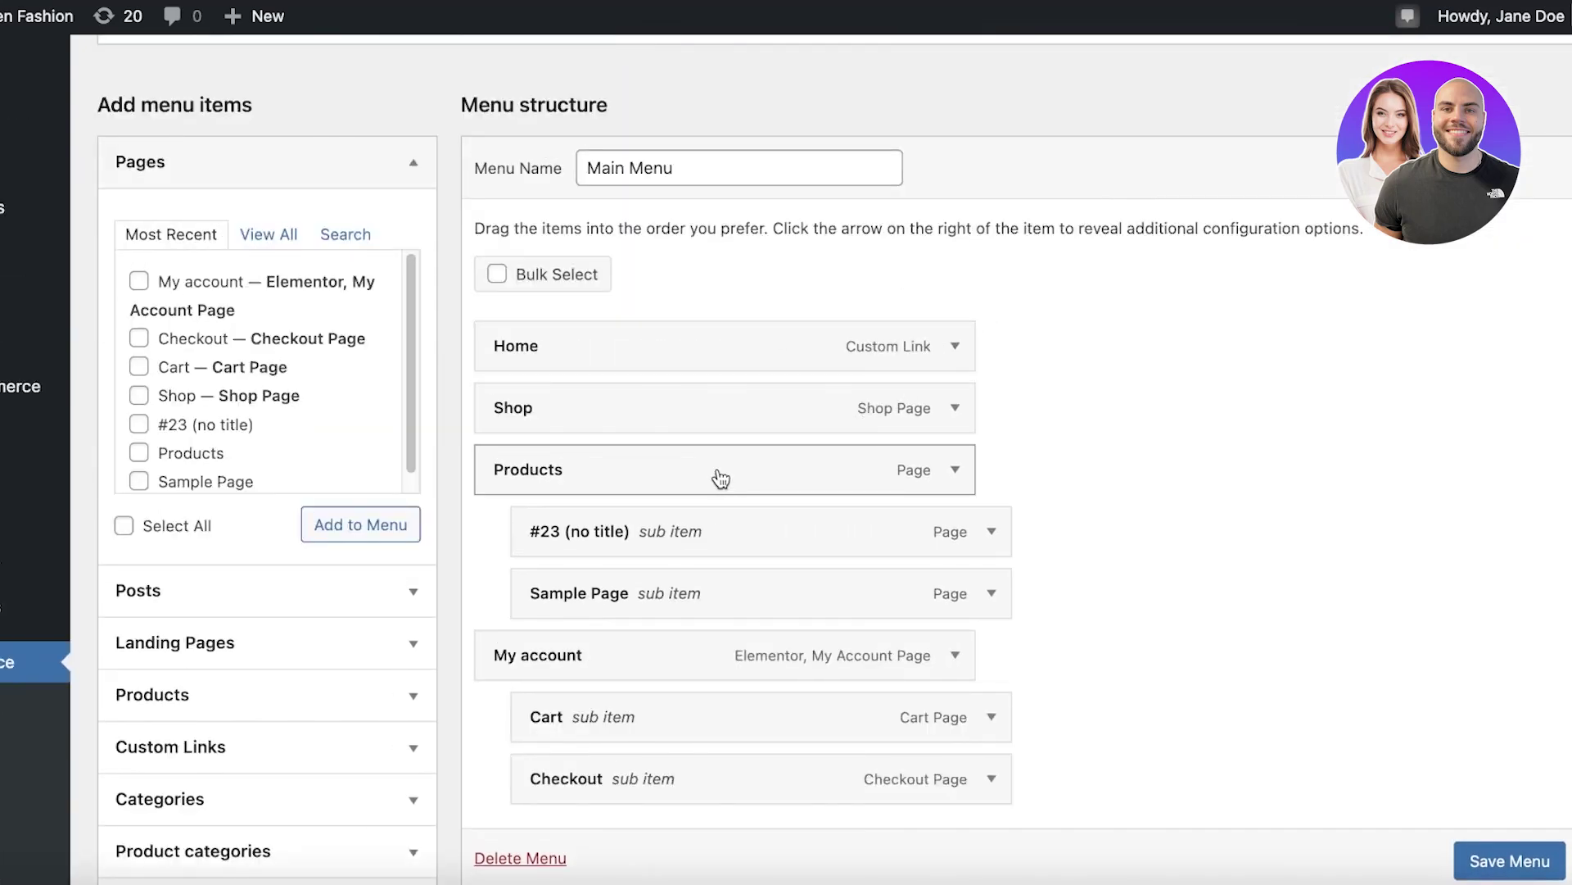
left_click_drag(481, 484, 602, 483)
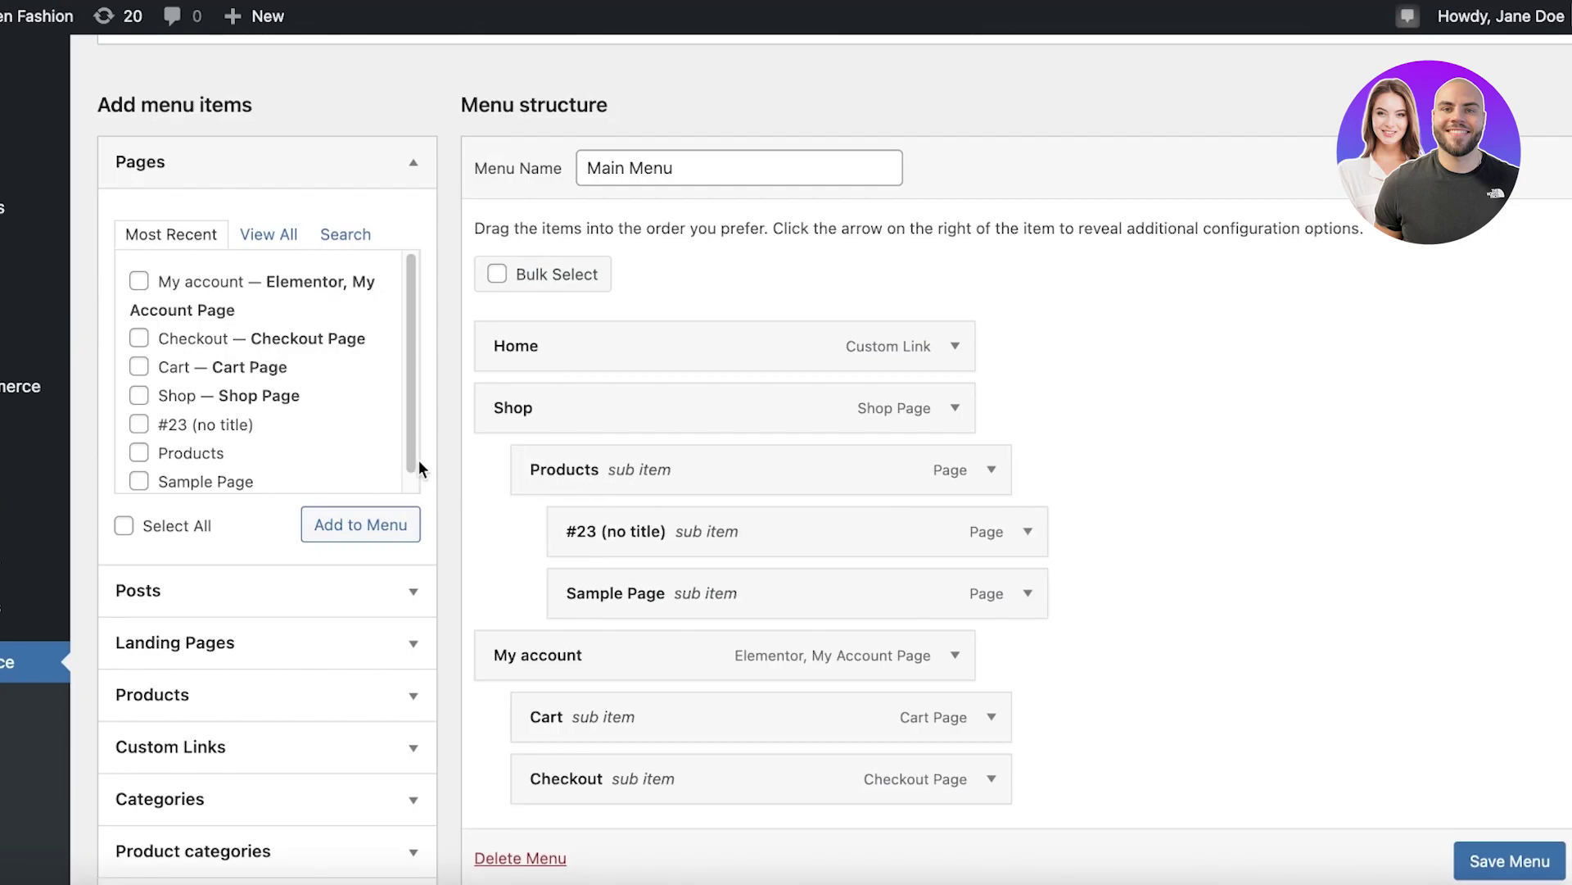
- Browse the add-item panels — Pages, Posts, Products, Custom Links, Categories and Tags — to find Categories
left_click(373, 167)
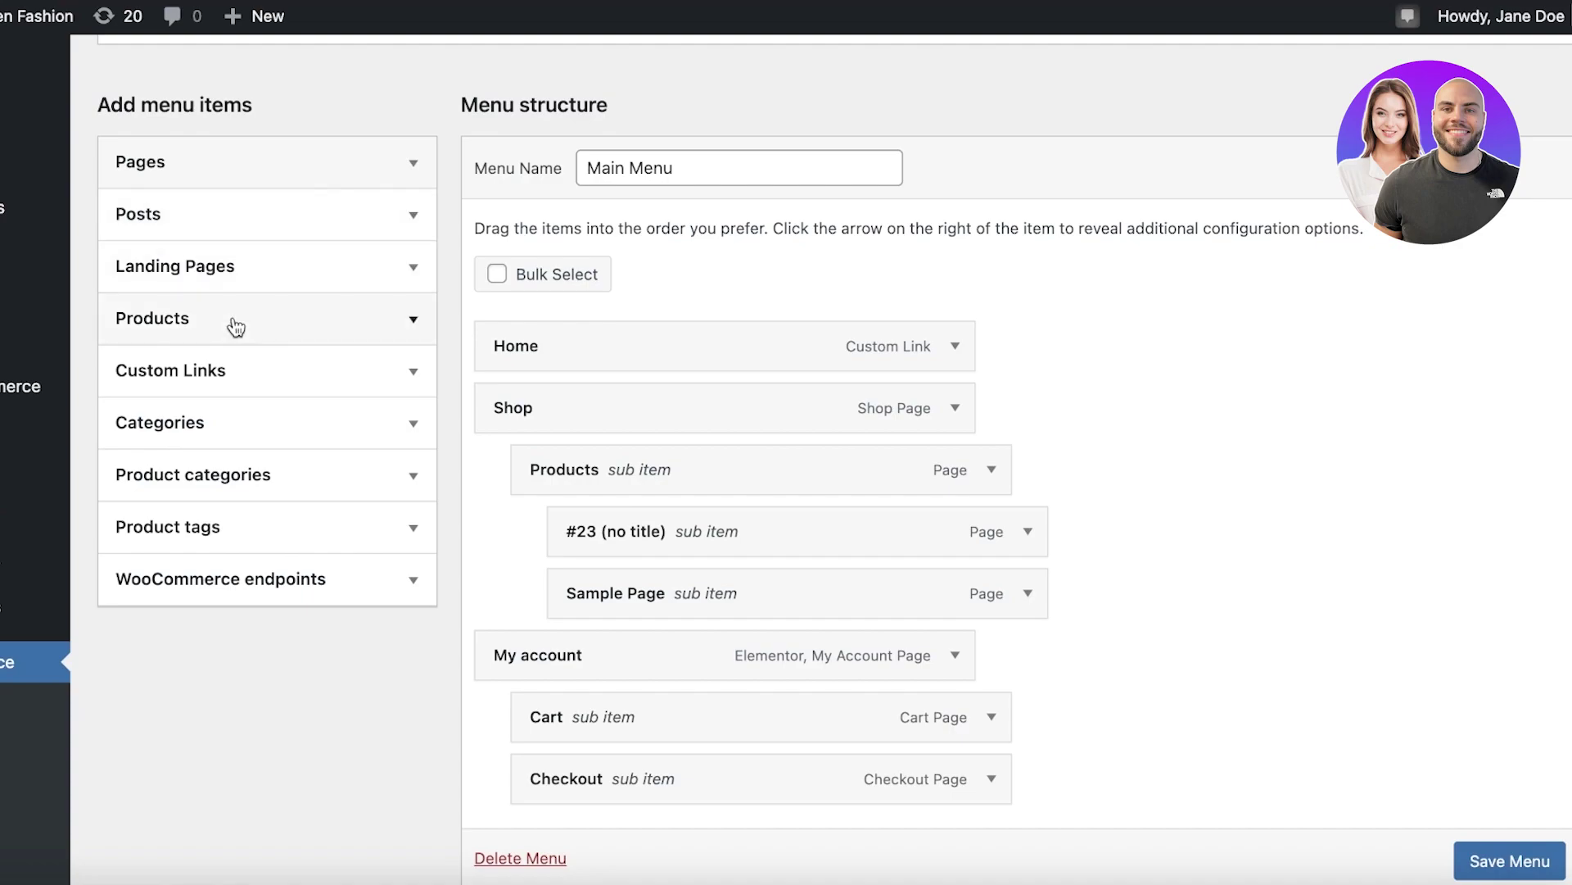
left_click(199, 525)
left_click(199, 492)
left_click(194, 429)
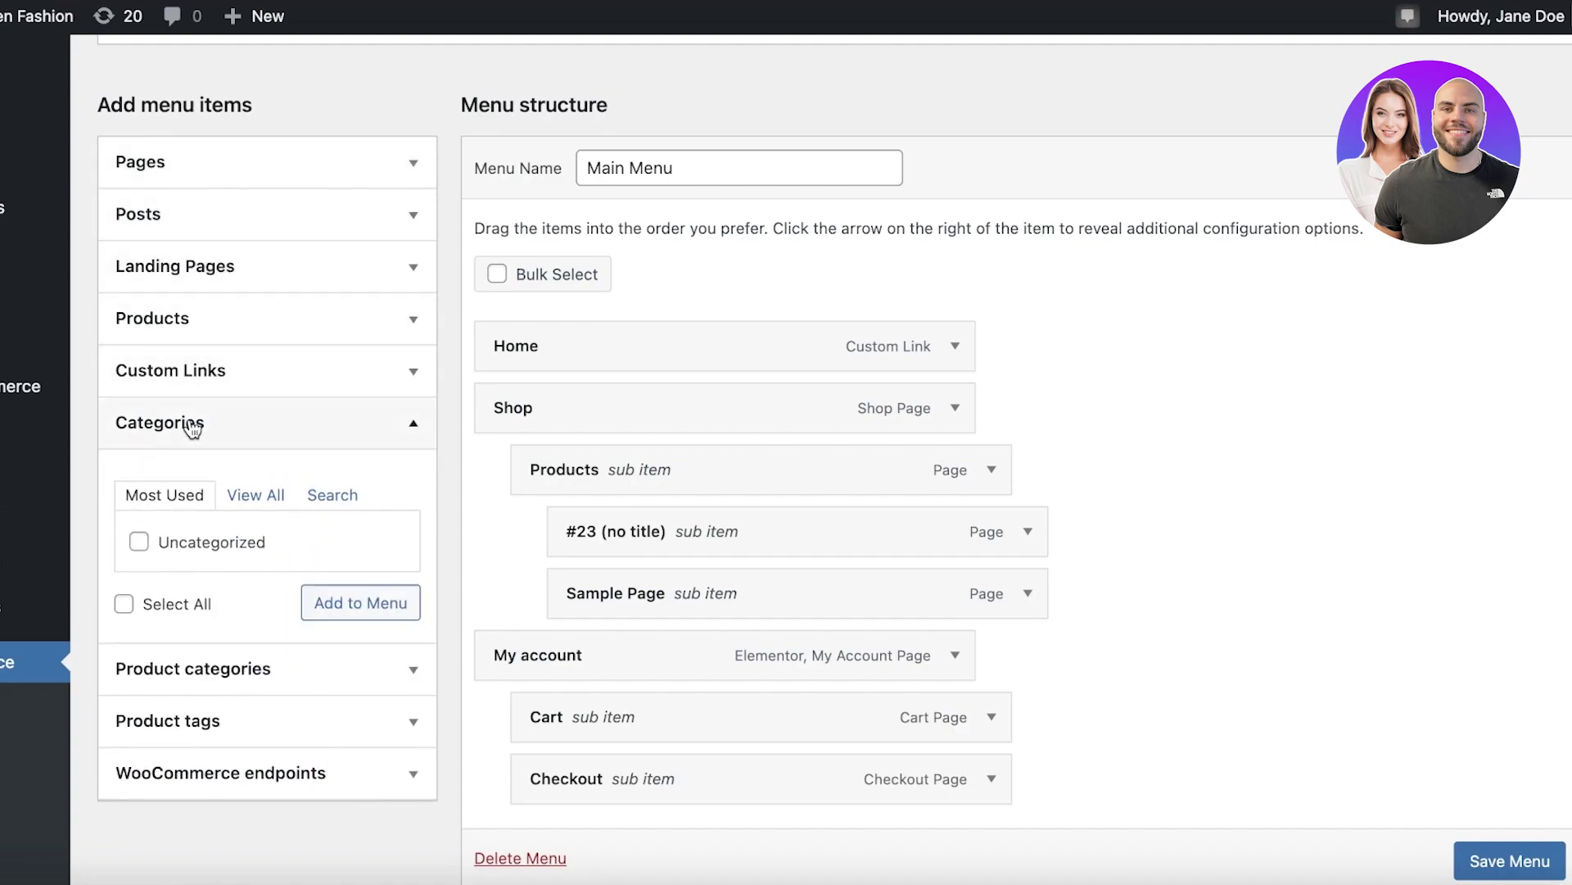
left_click(219, 373)
left_click(222, 375)
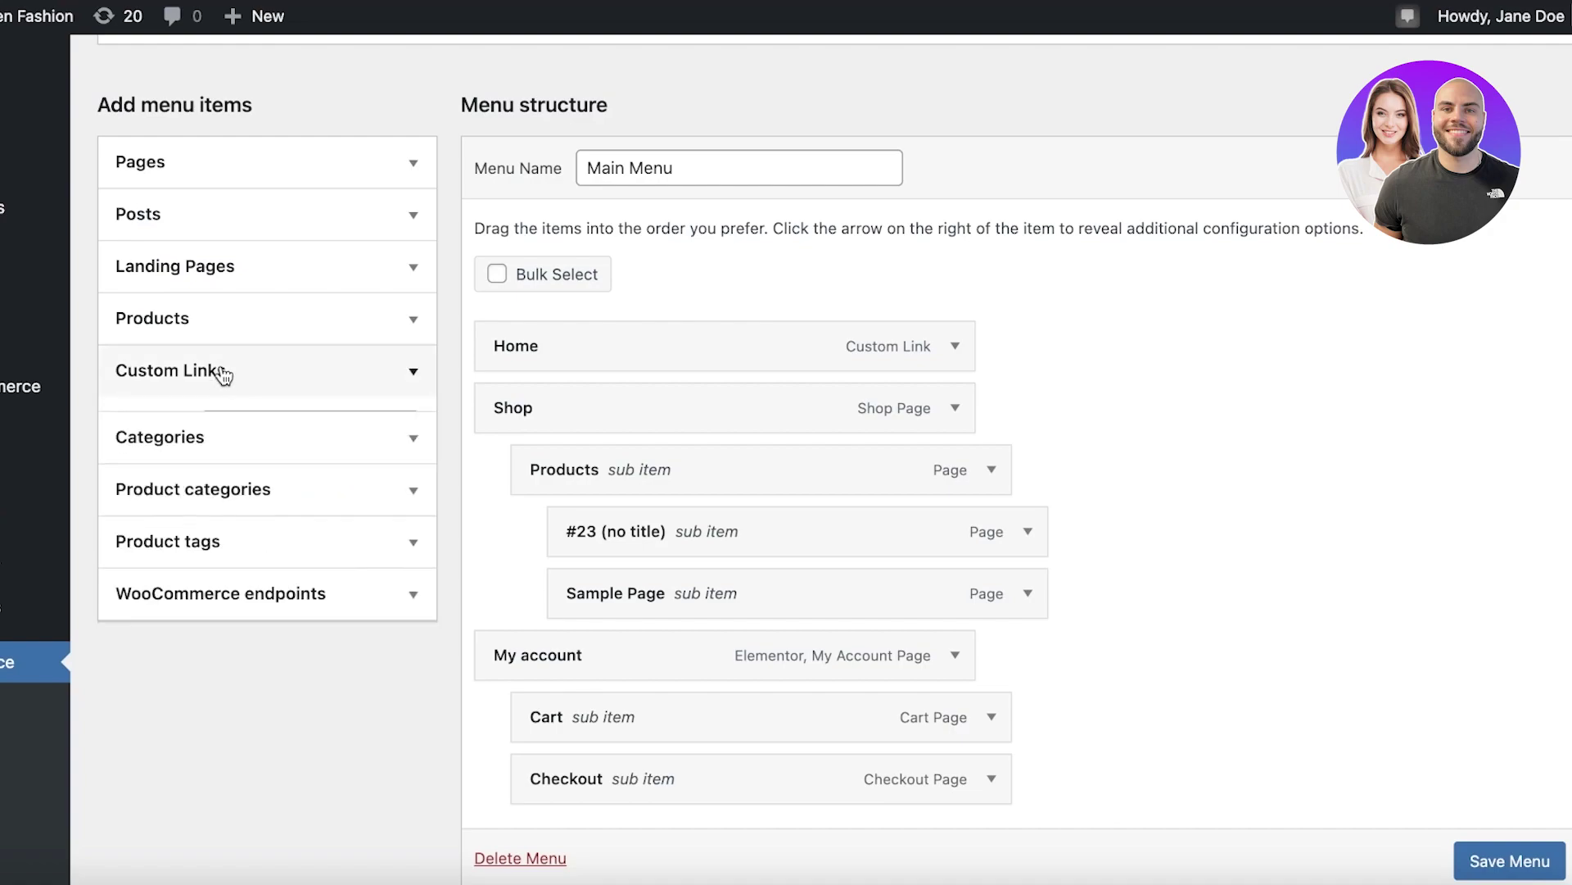
left_click(218, 336)
left_click(218, 336)
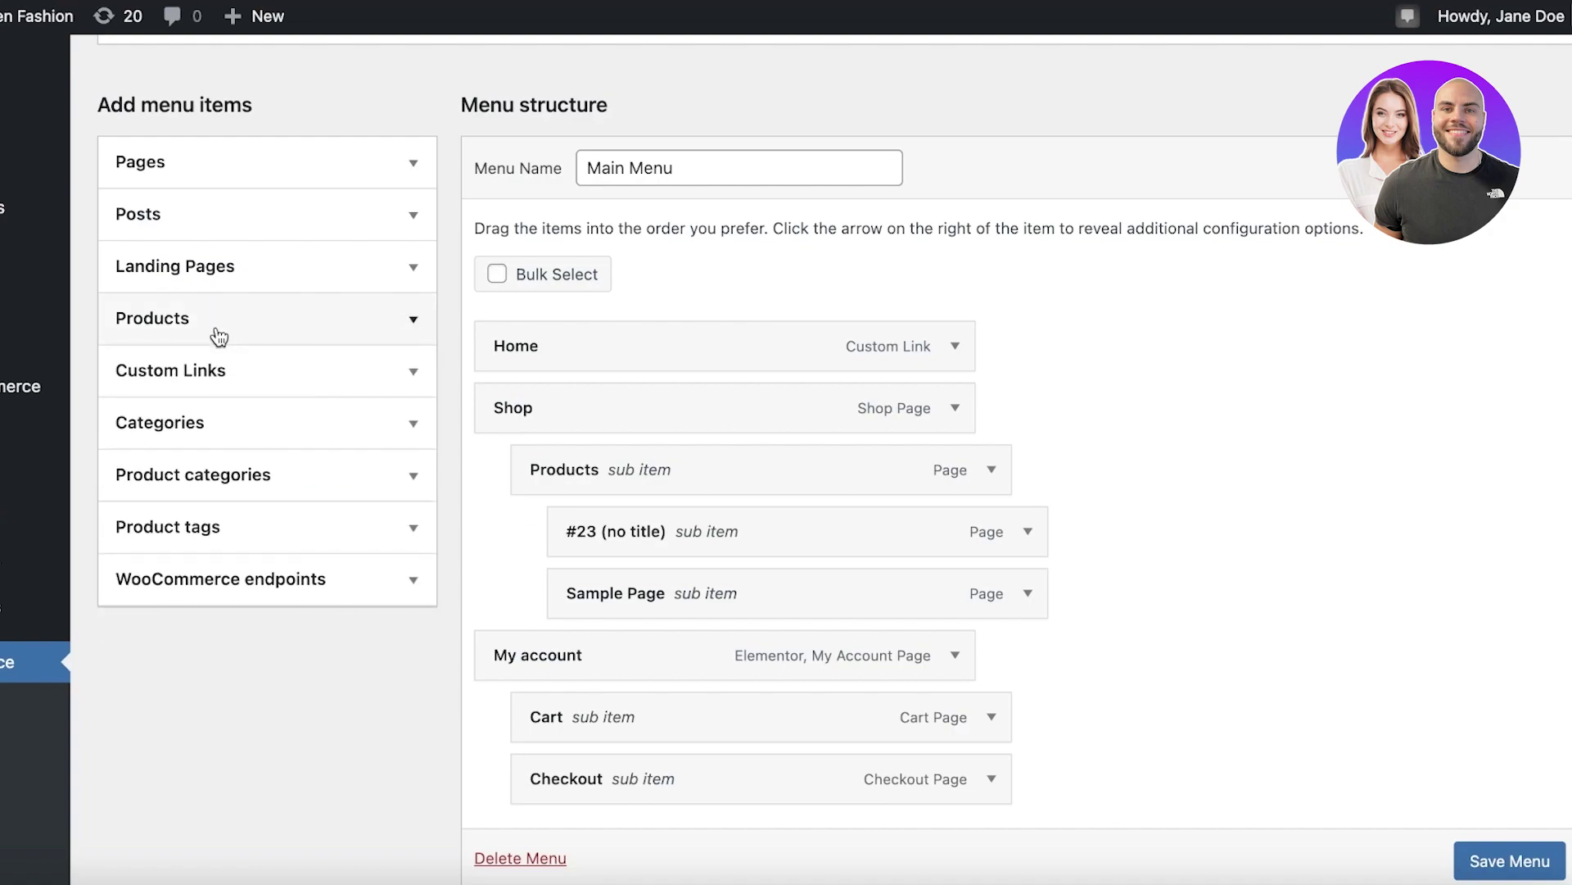
left_click(159, 536)
left_click(176, 467)
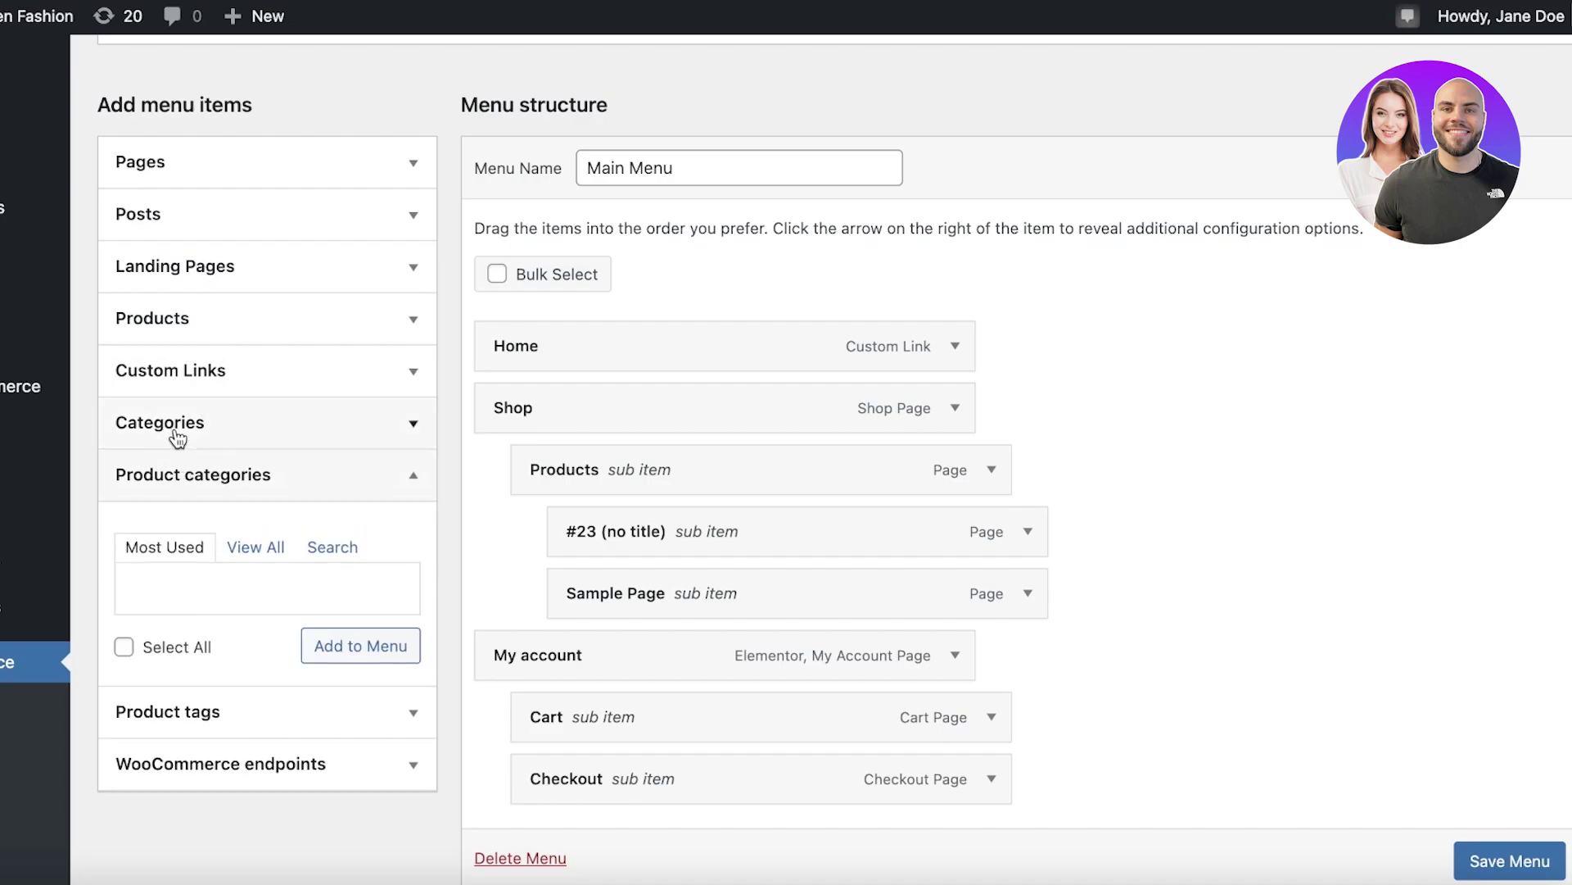
left_click(177, 439)
left_click(184, 371)
left_click(200, 320)
left_click(211, 264)
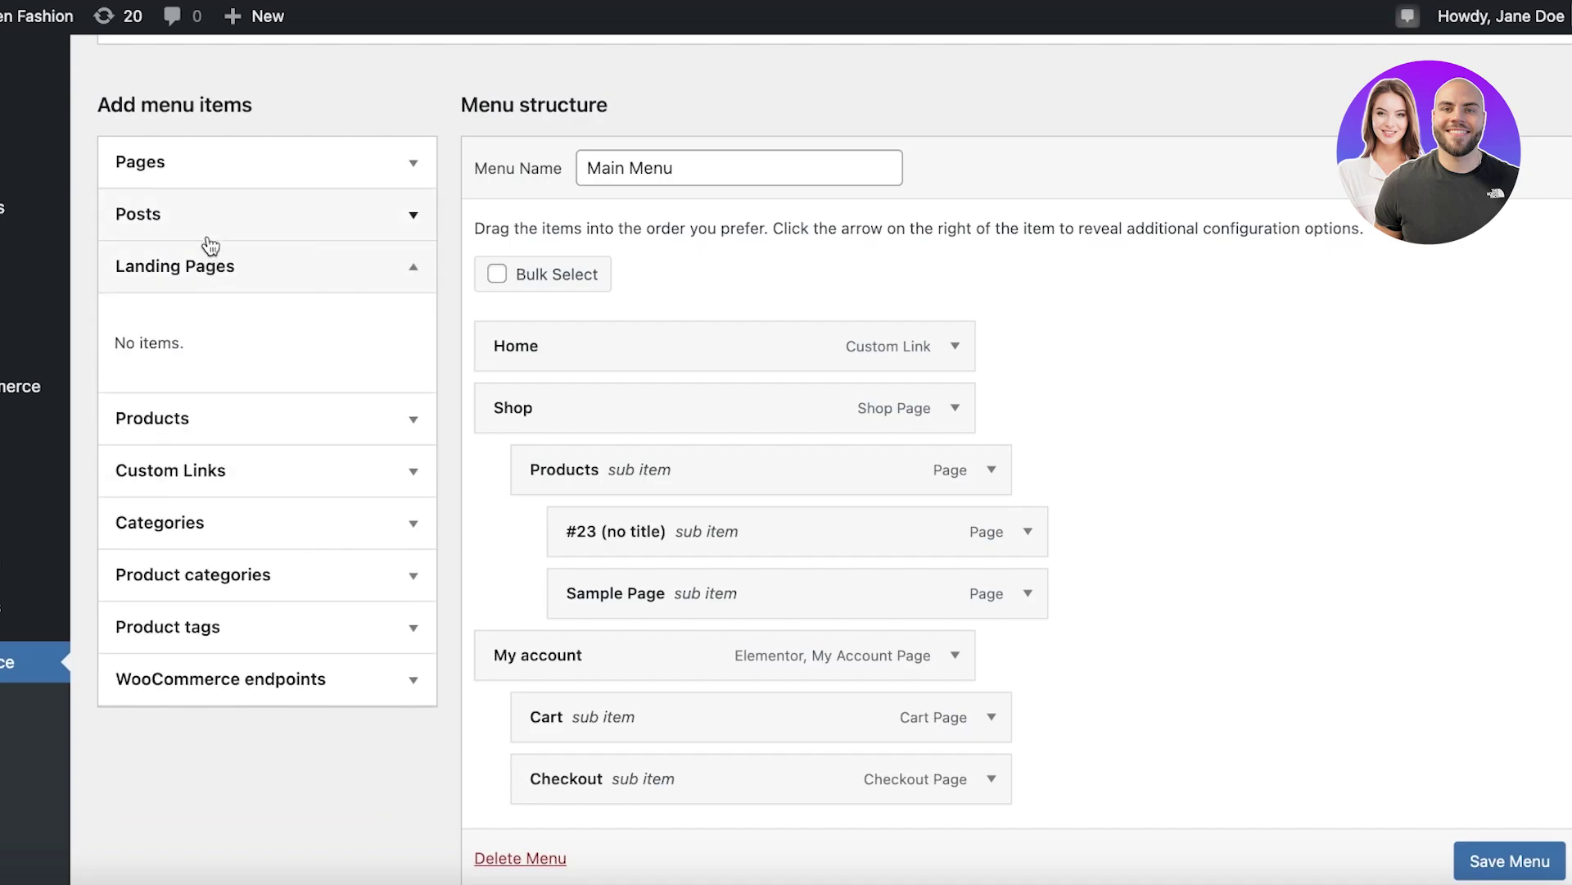
left_click(195, 217)
left_click(194, 171)
left_click(195, 184)
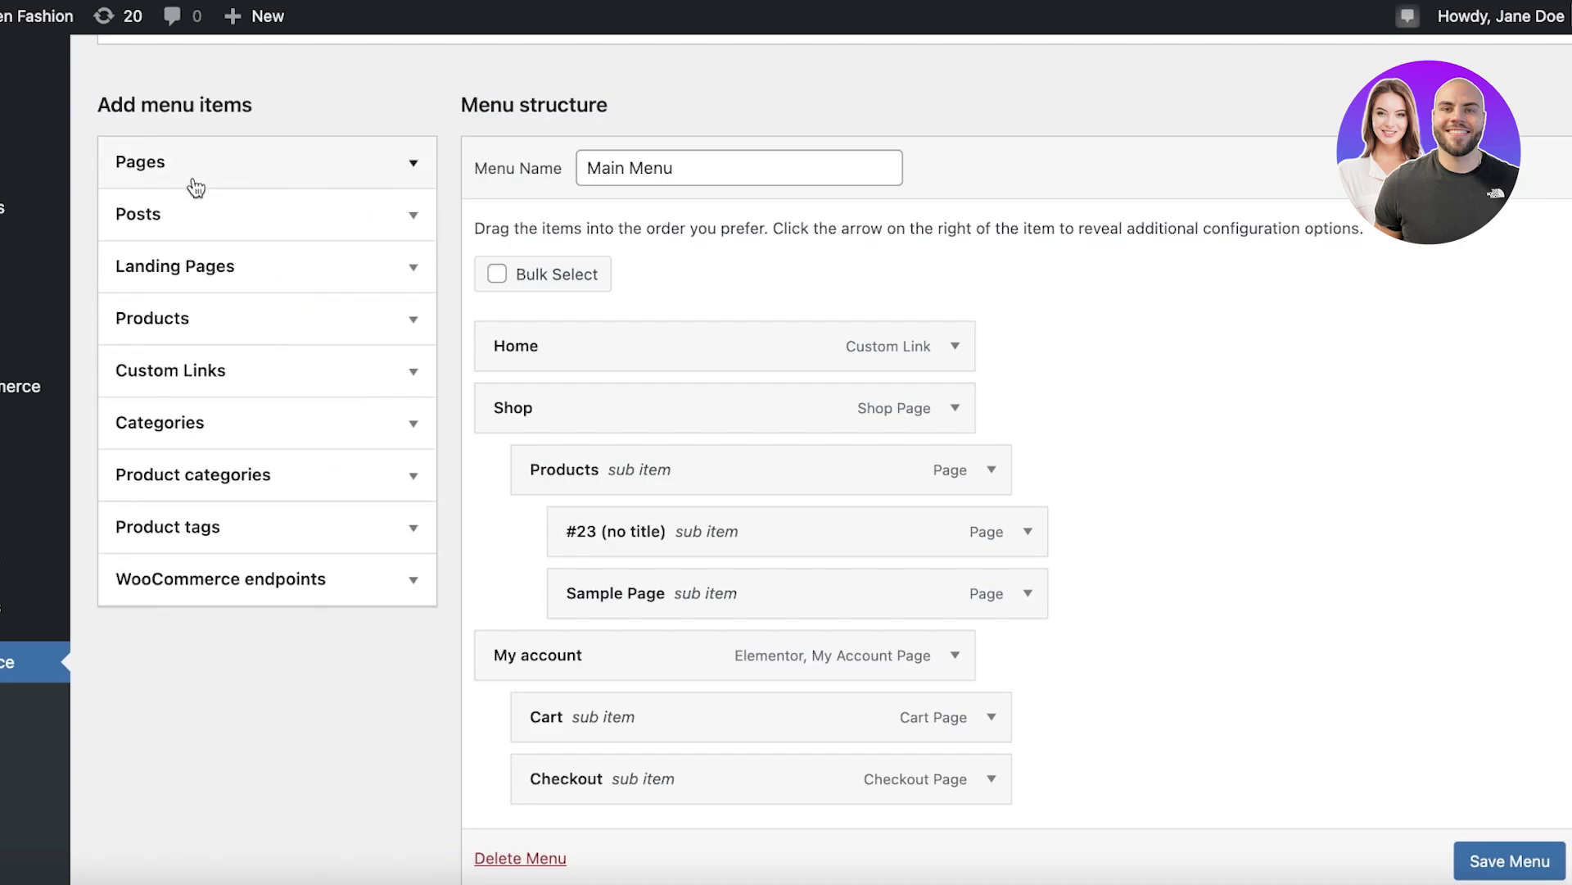
left_click(196, 220)
left_click(196, 219)
left_click(195, 221)
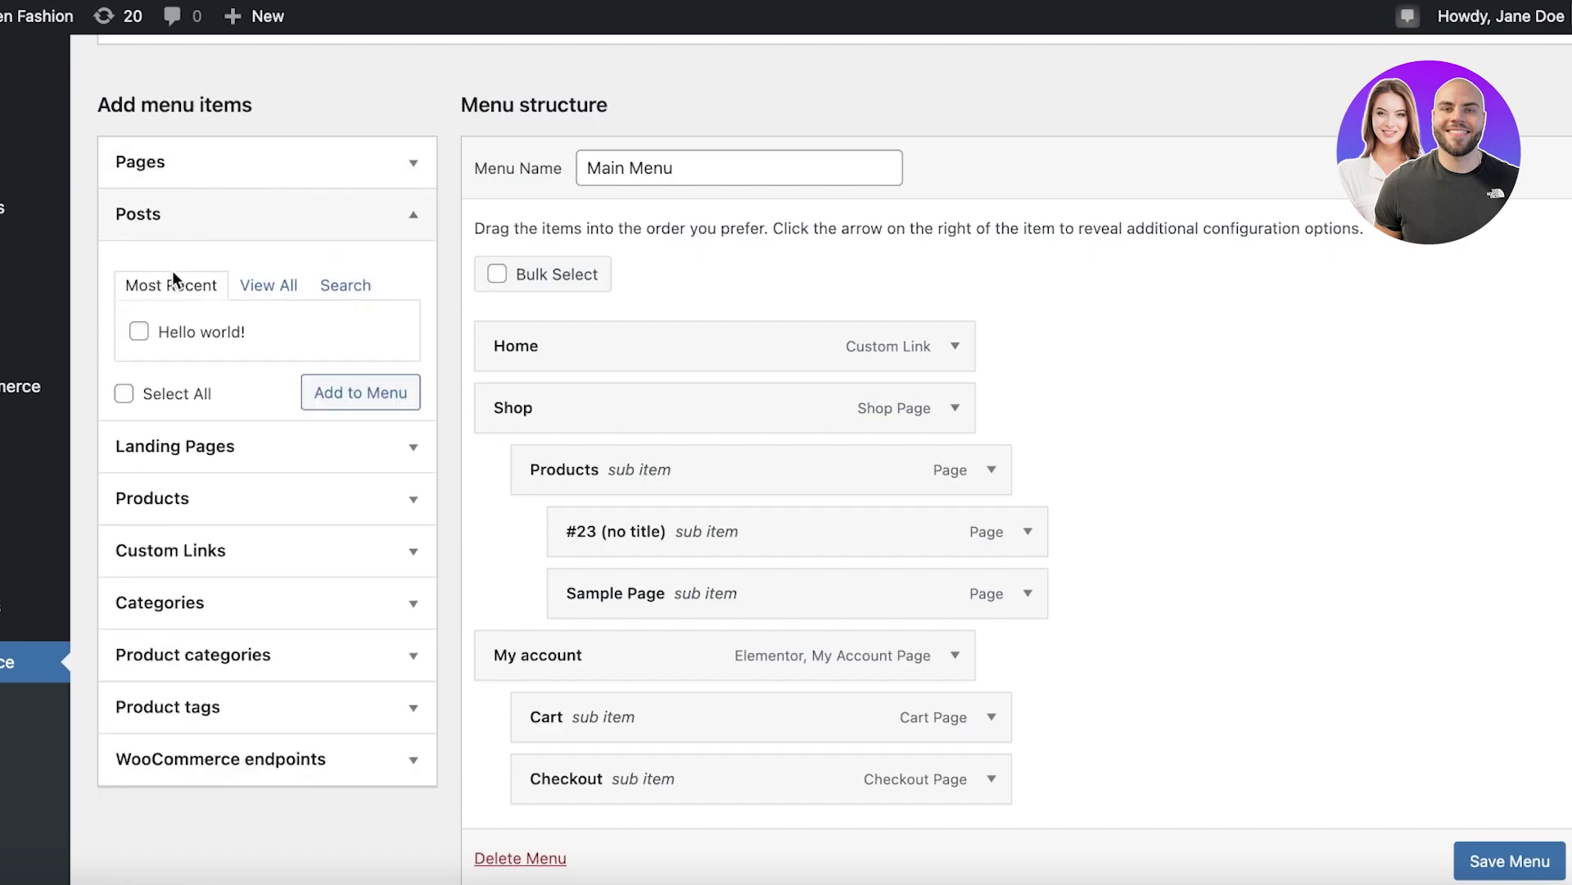
left_click(163, 503)
- Tick the Uncategorized category and add it to Main Menu
left_click(164, 521)
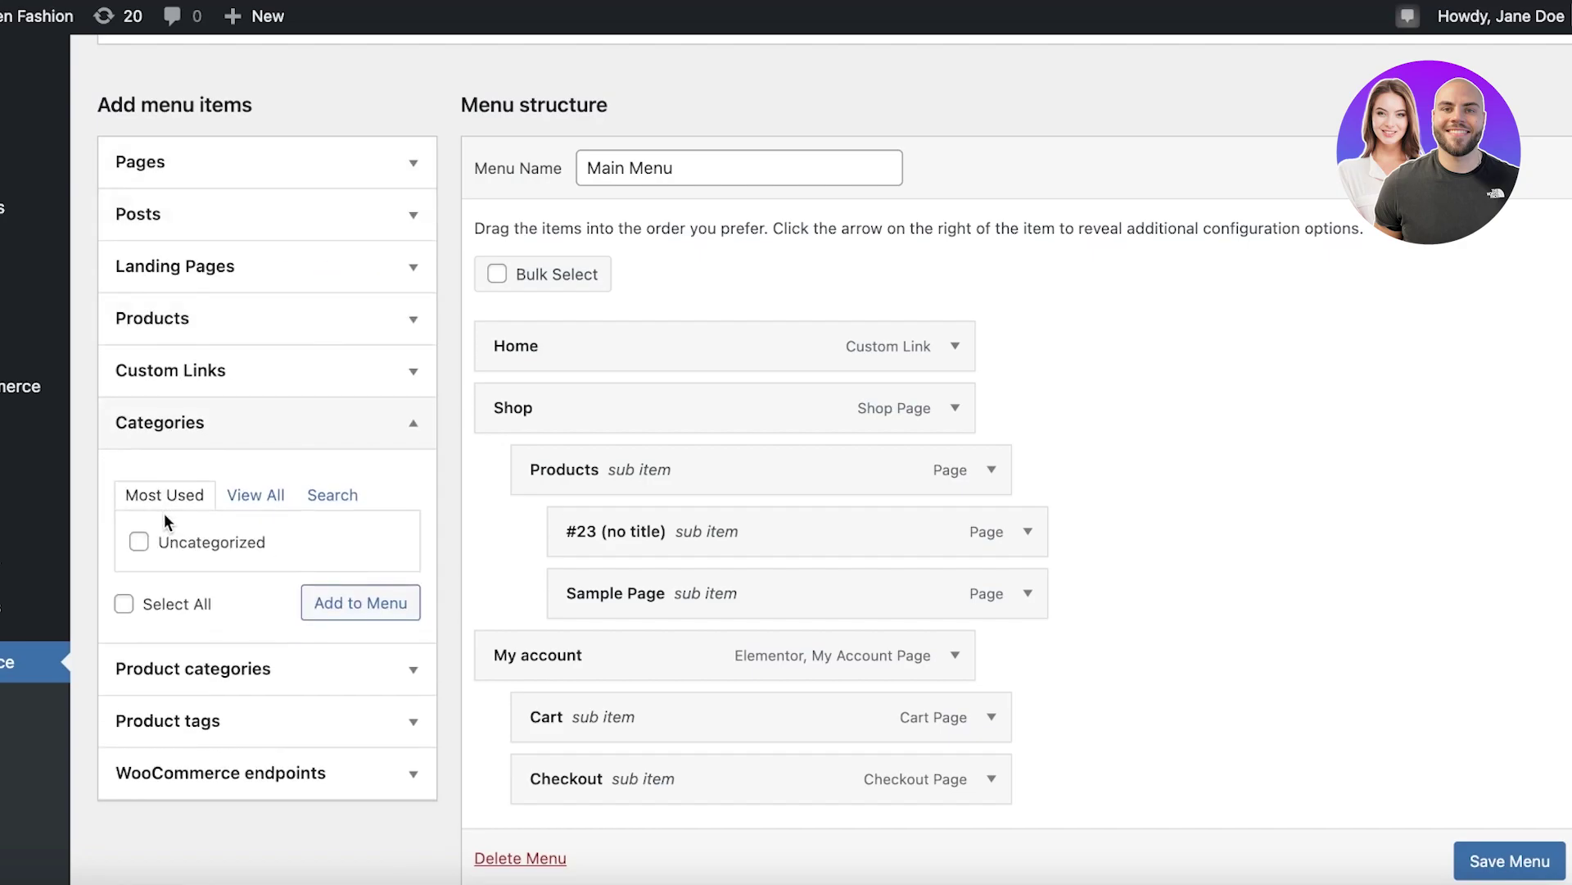
left_click(164, 547)
scroll(238, 550, "down", 1)
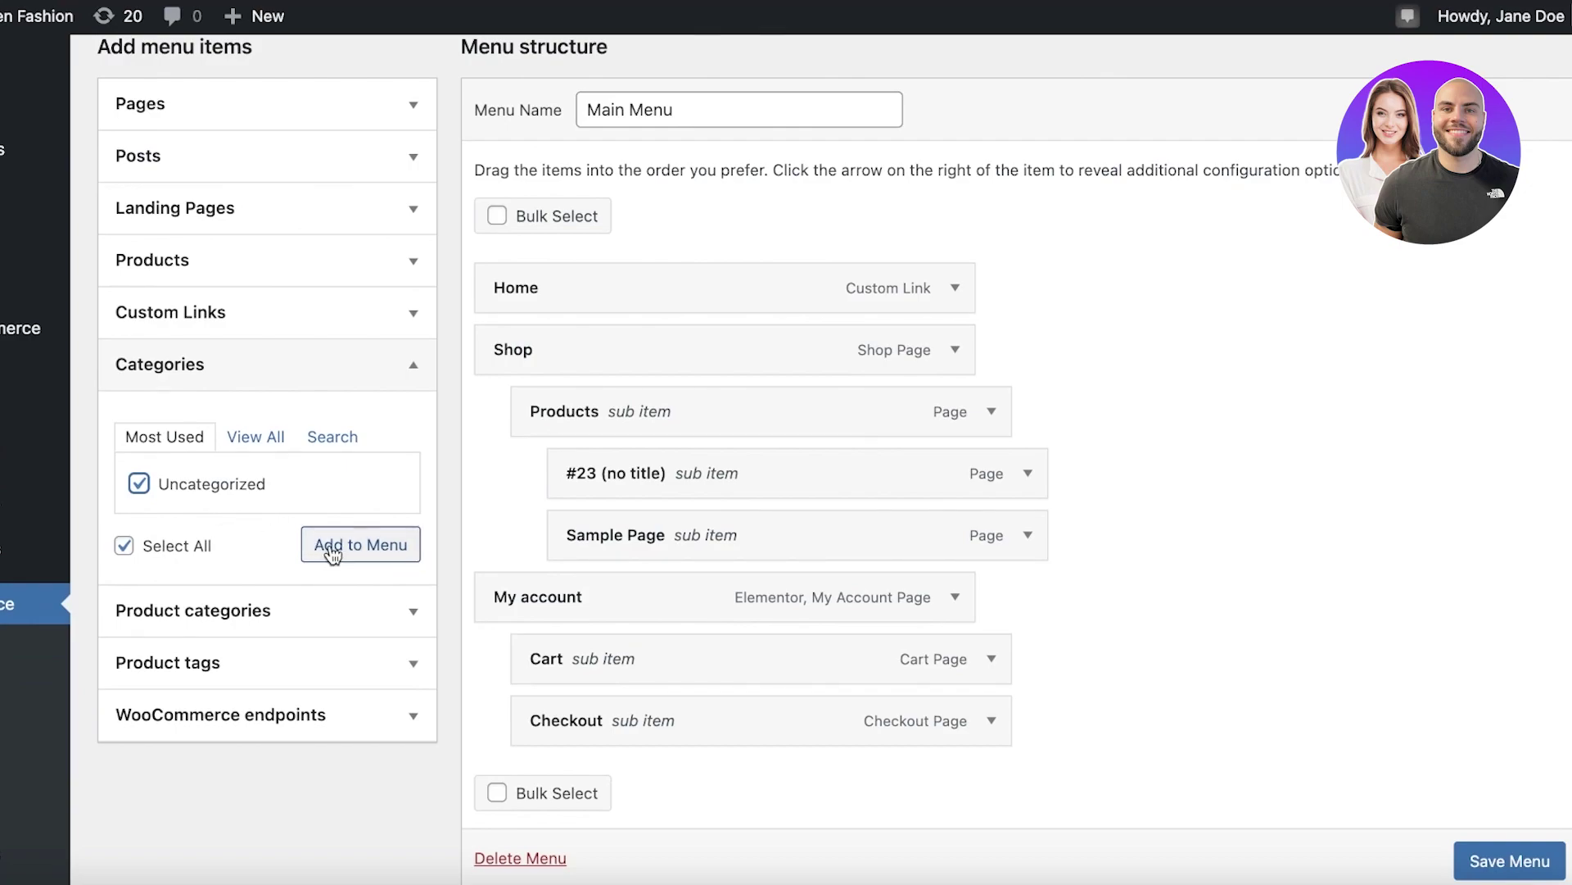
left_click(335, 554)
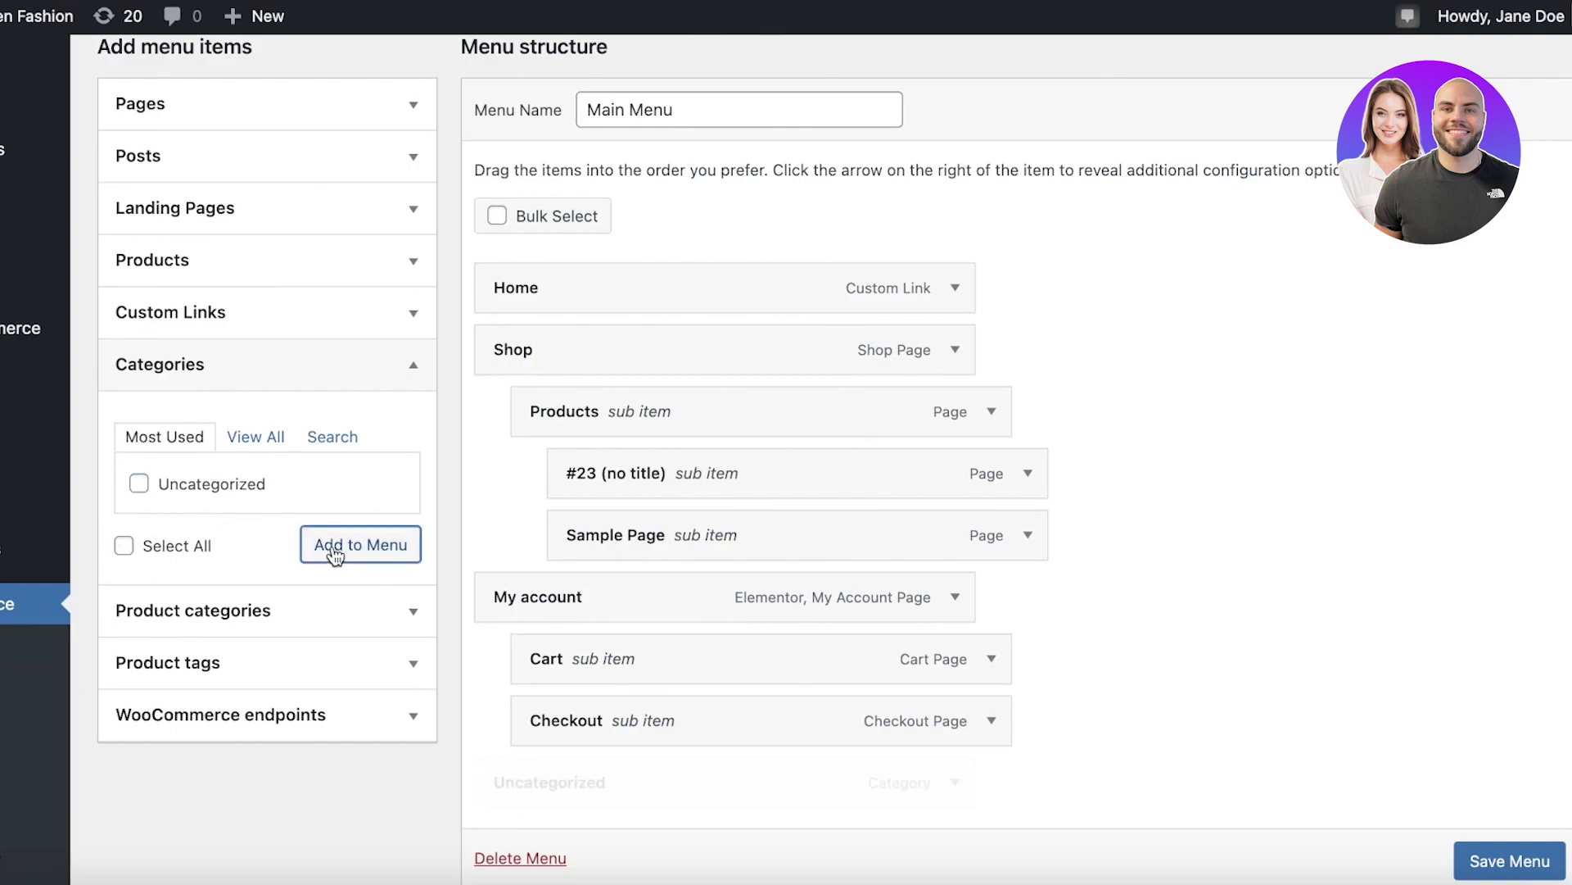
- Nest Uncategorized under Products, above #23 (no title) and Sample Page
left_click_drag(522, 784, 566, 497)
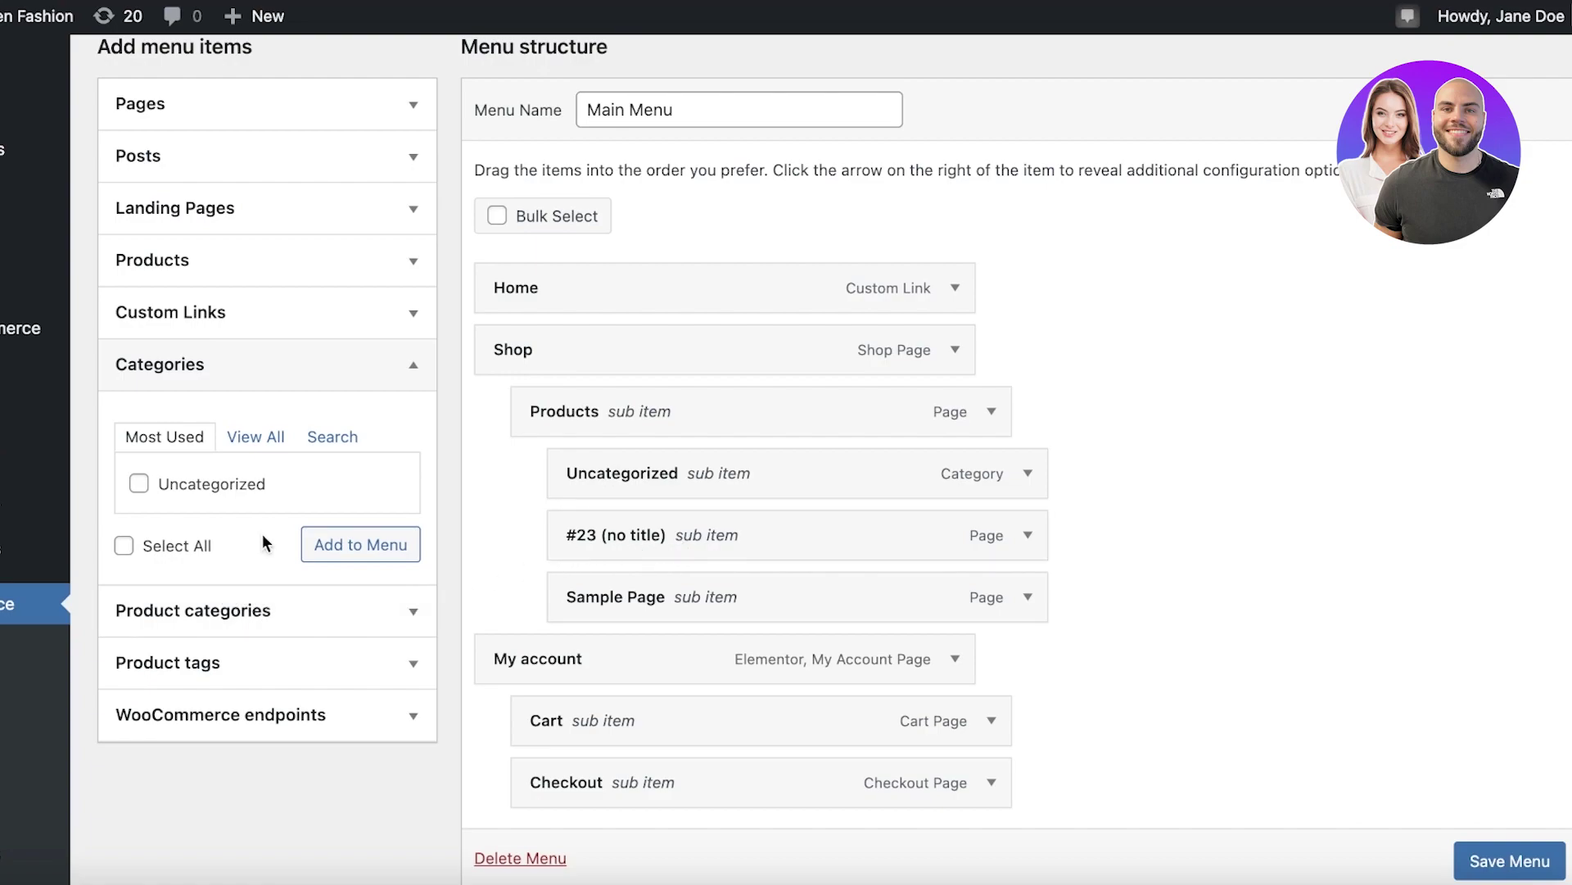
scroll(1121, 246, "down", 1)
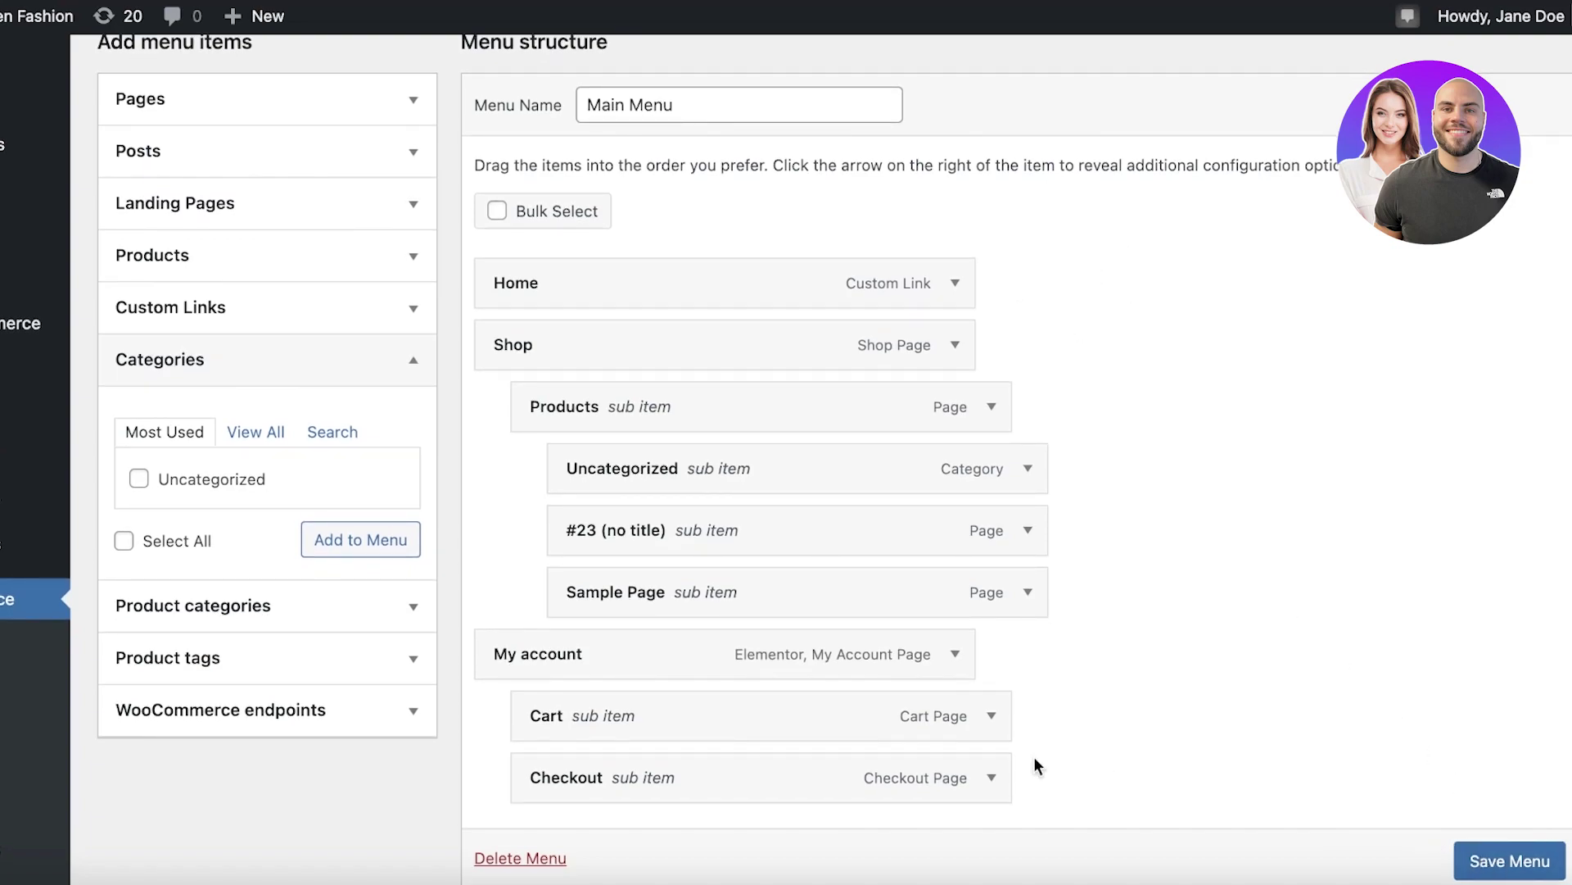
left_click(326, 371)
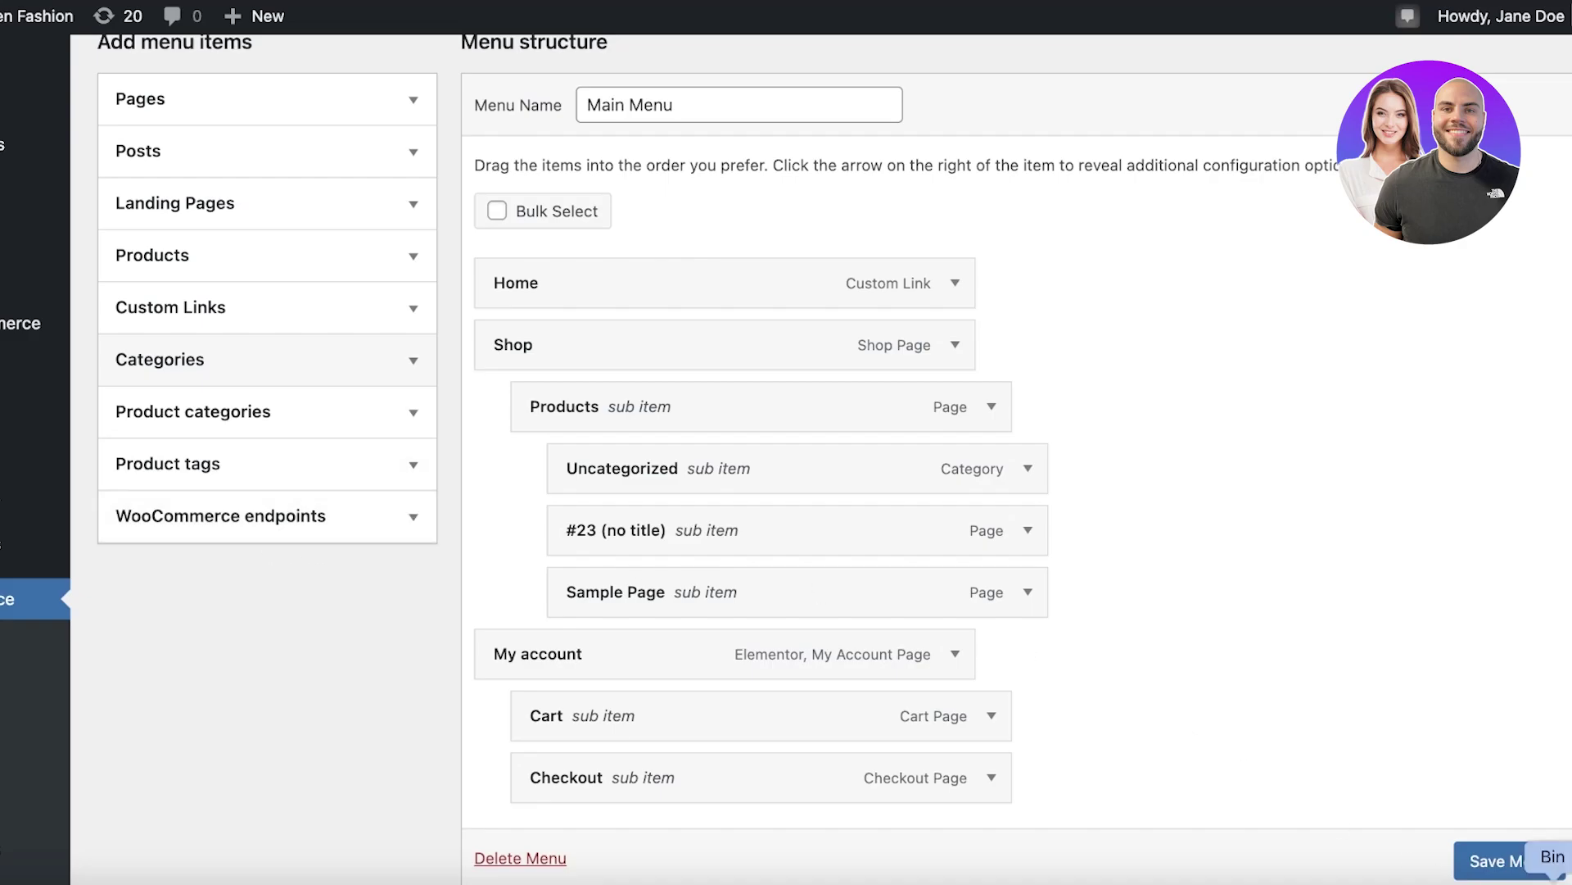
- Save Main Menu, then check the live header's Shop > Products and My account dropdowns
left_click(1538, 870)
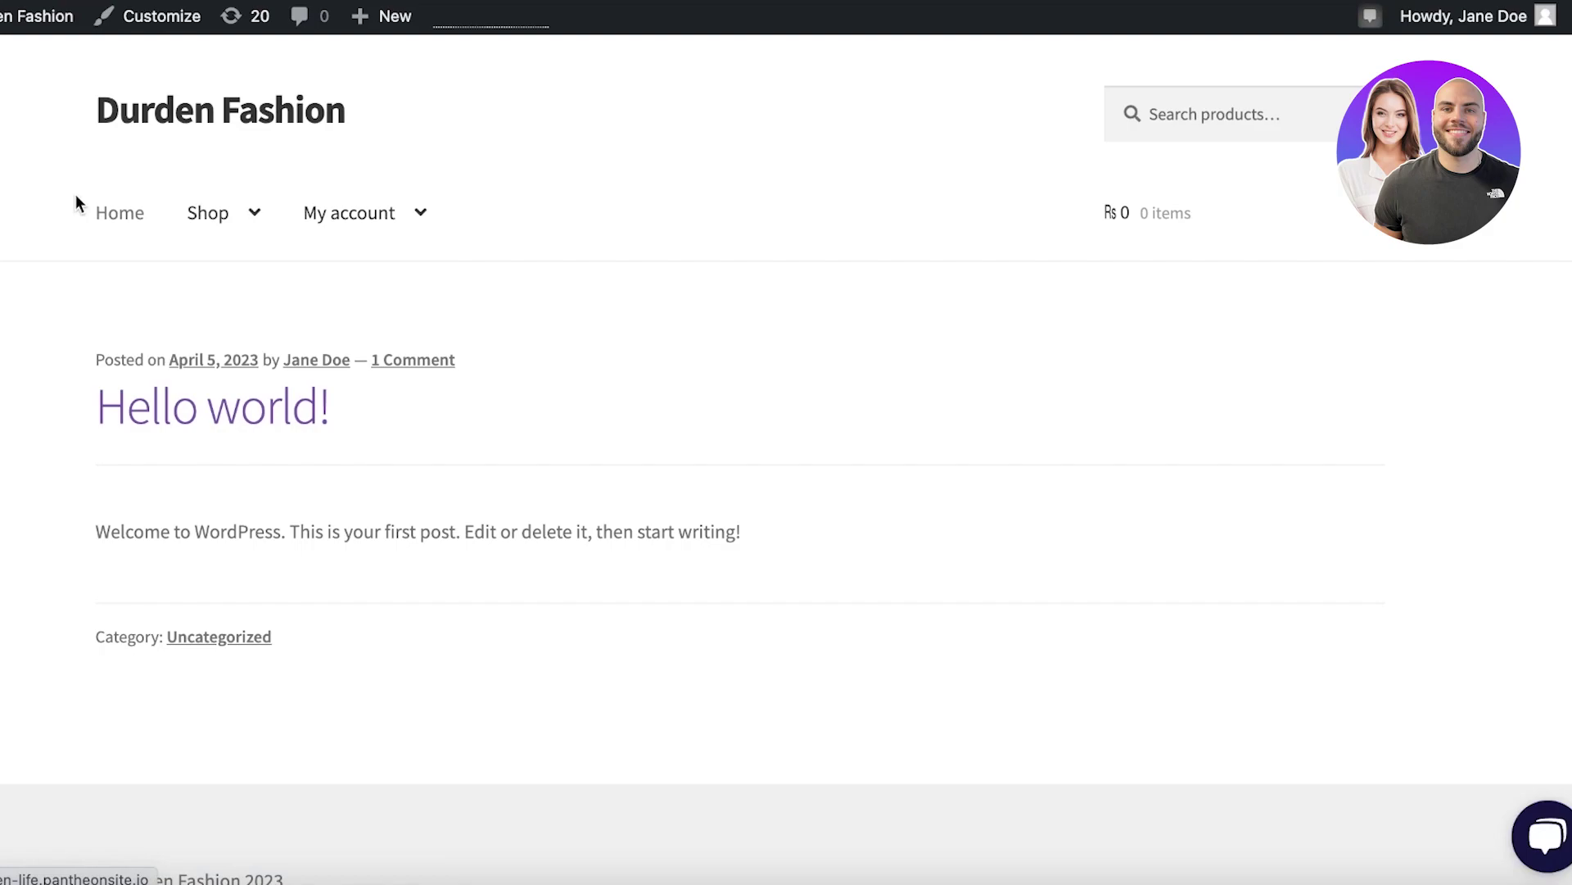
left_click(104, 217)
mouse_move(231, 205)
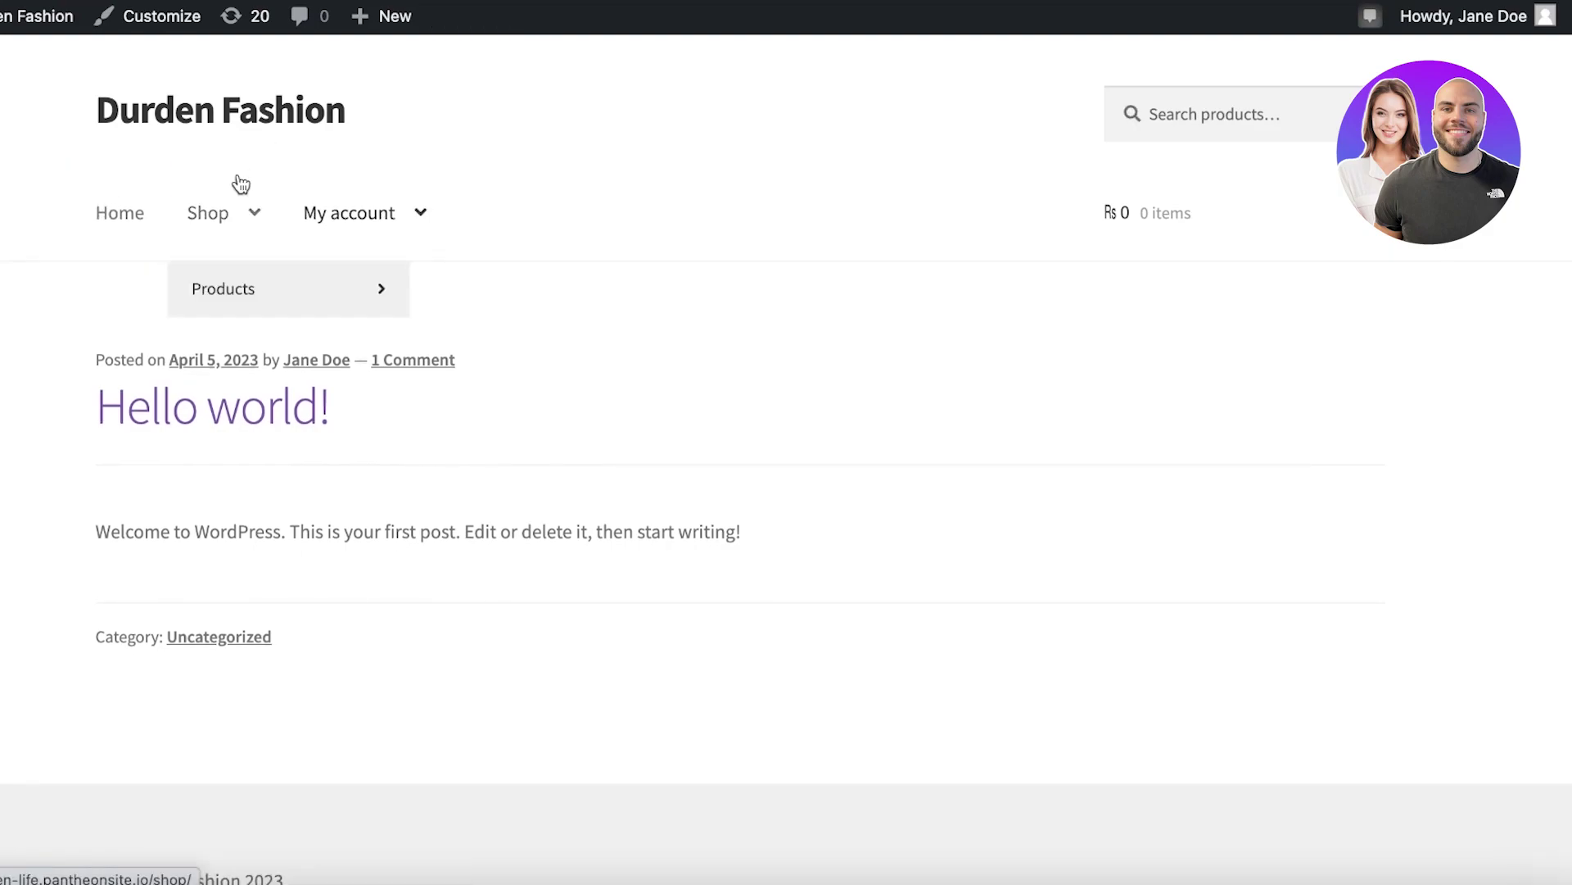
mouse_move(237, 285)
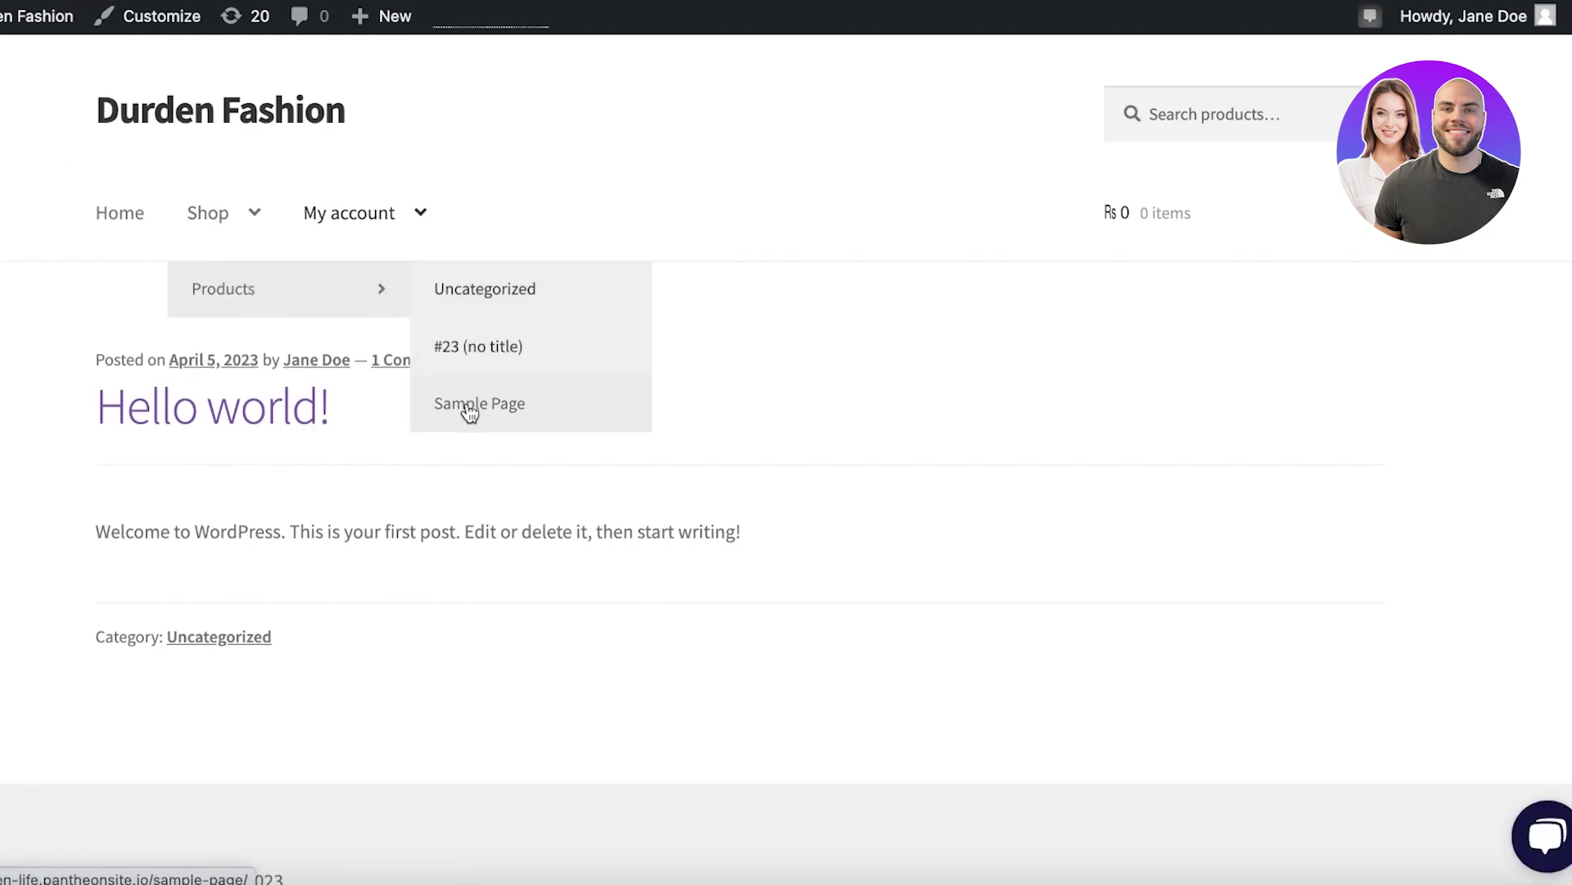
mouse_move(380, 236)
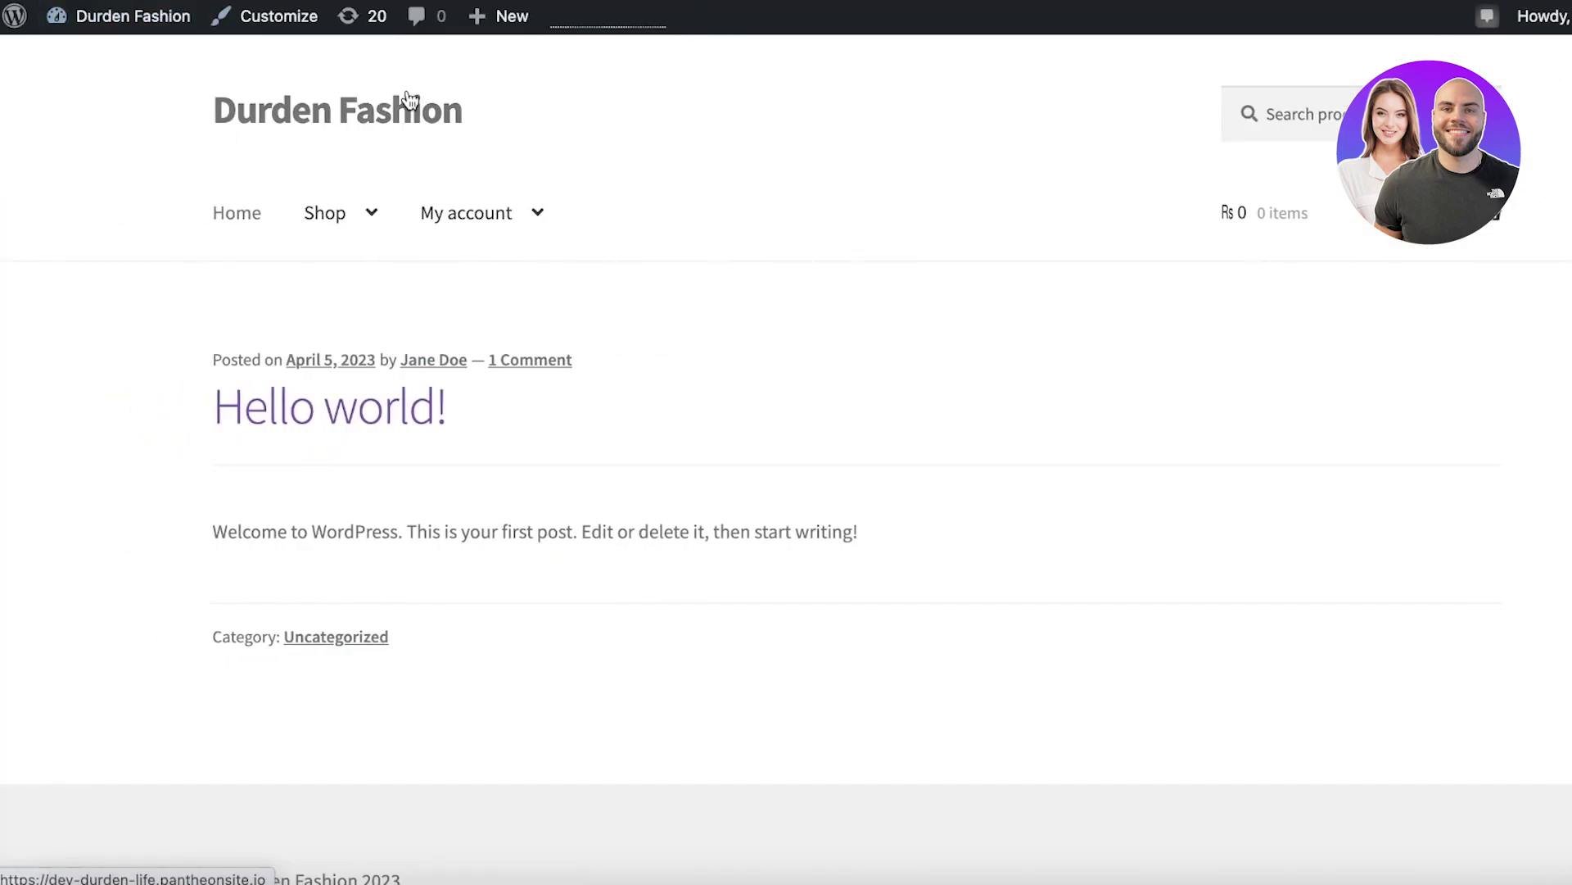
- Launch the Customizer, skip its logo, menus and colour tour steps, and preview My account
left_click(262, 23)
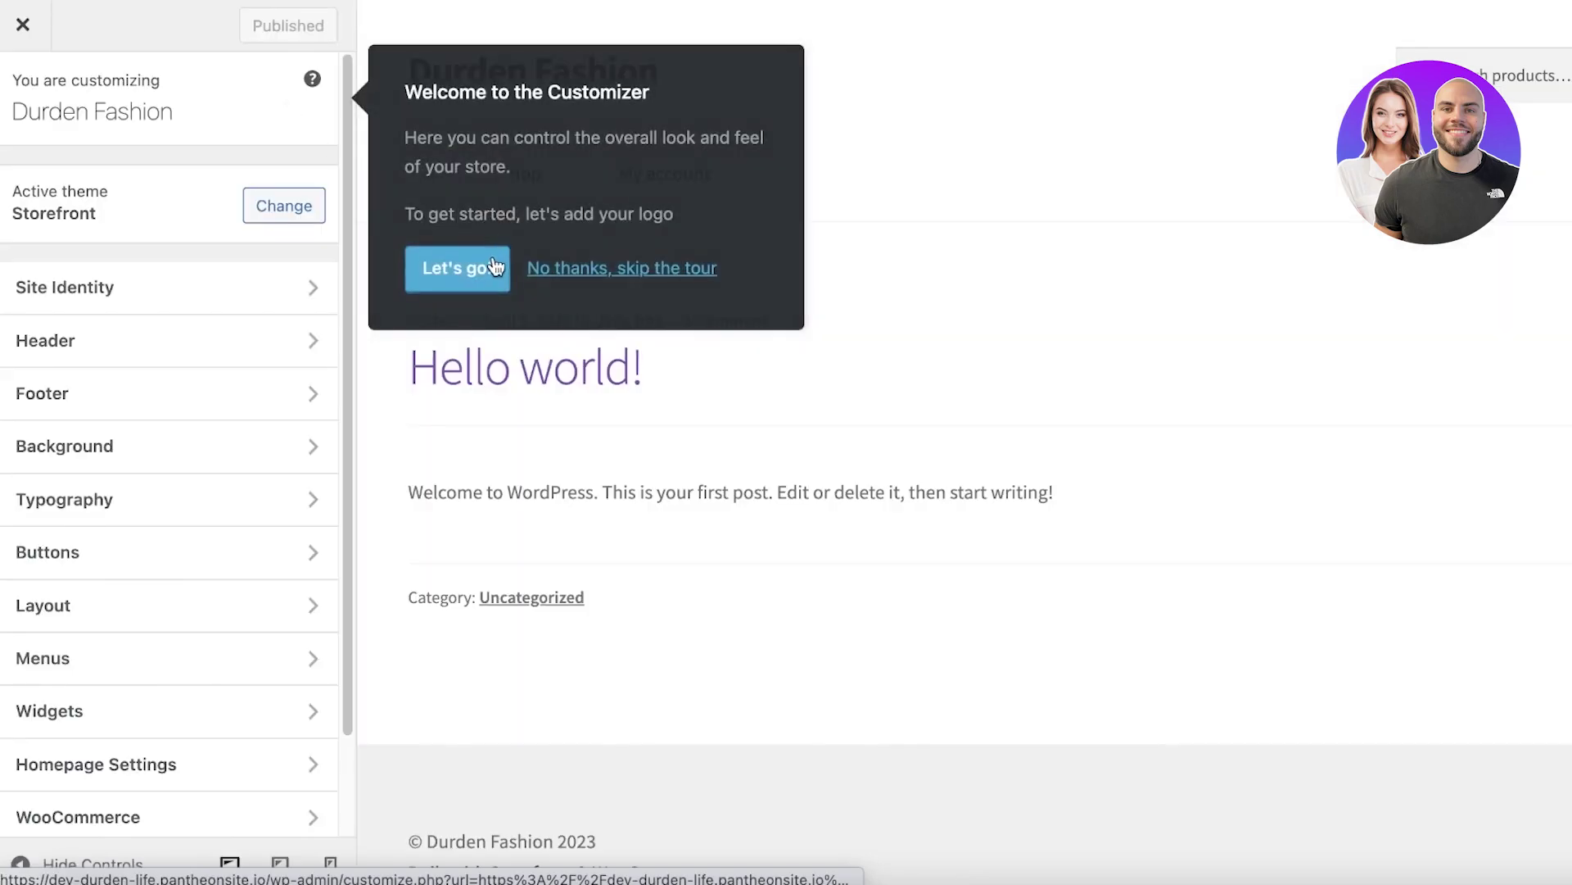
left_click(463, 266)
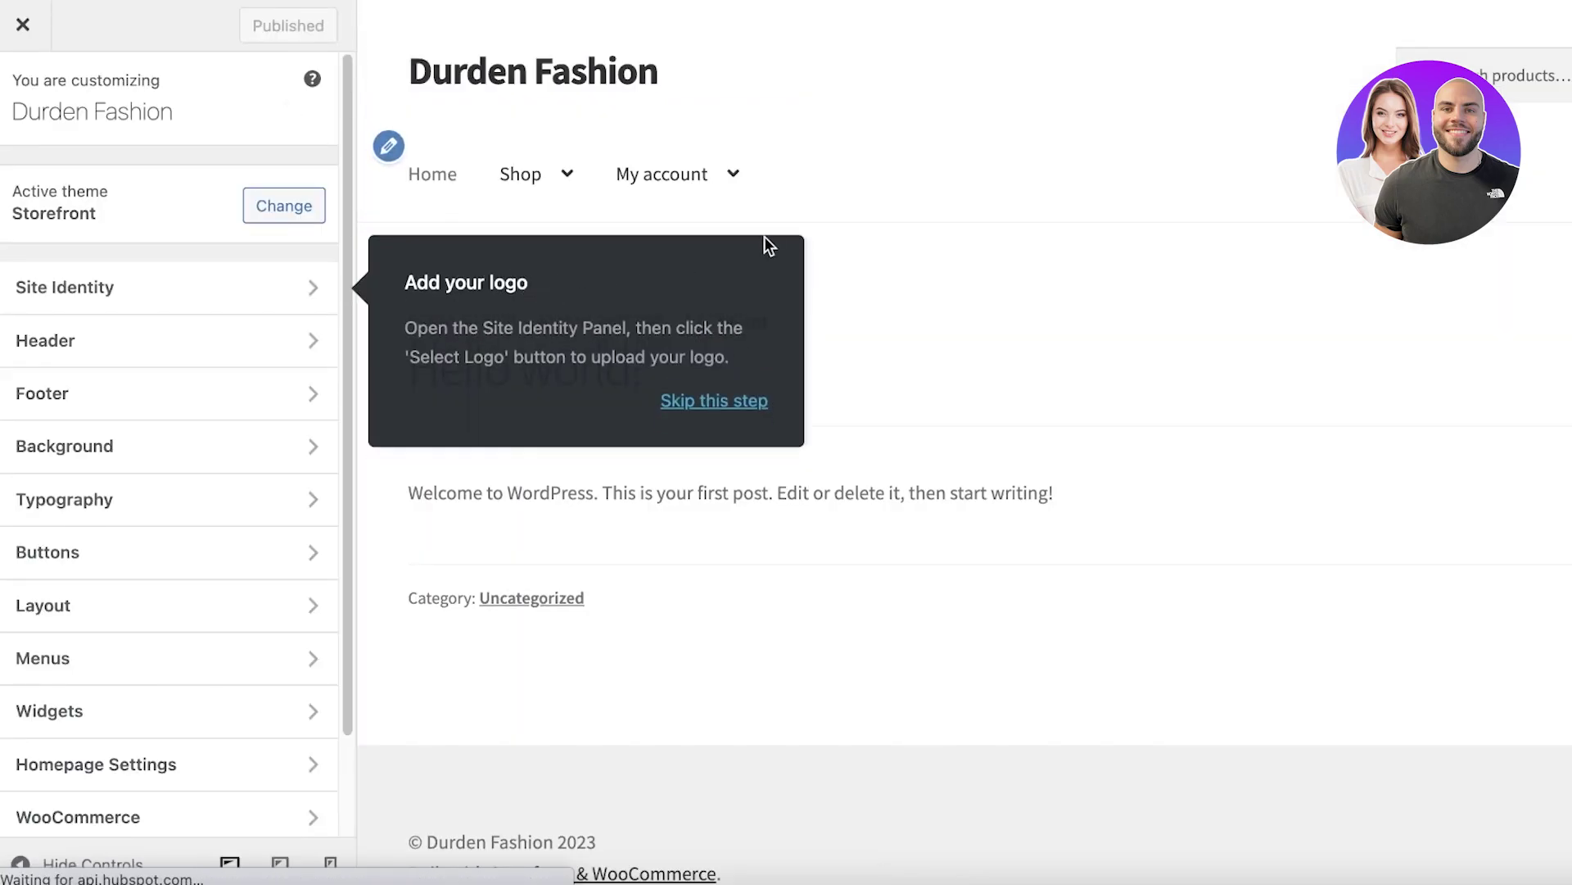
left_click(727, 401)
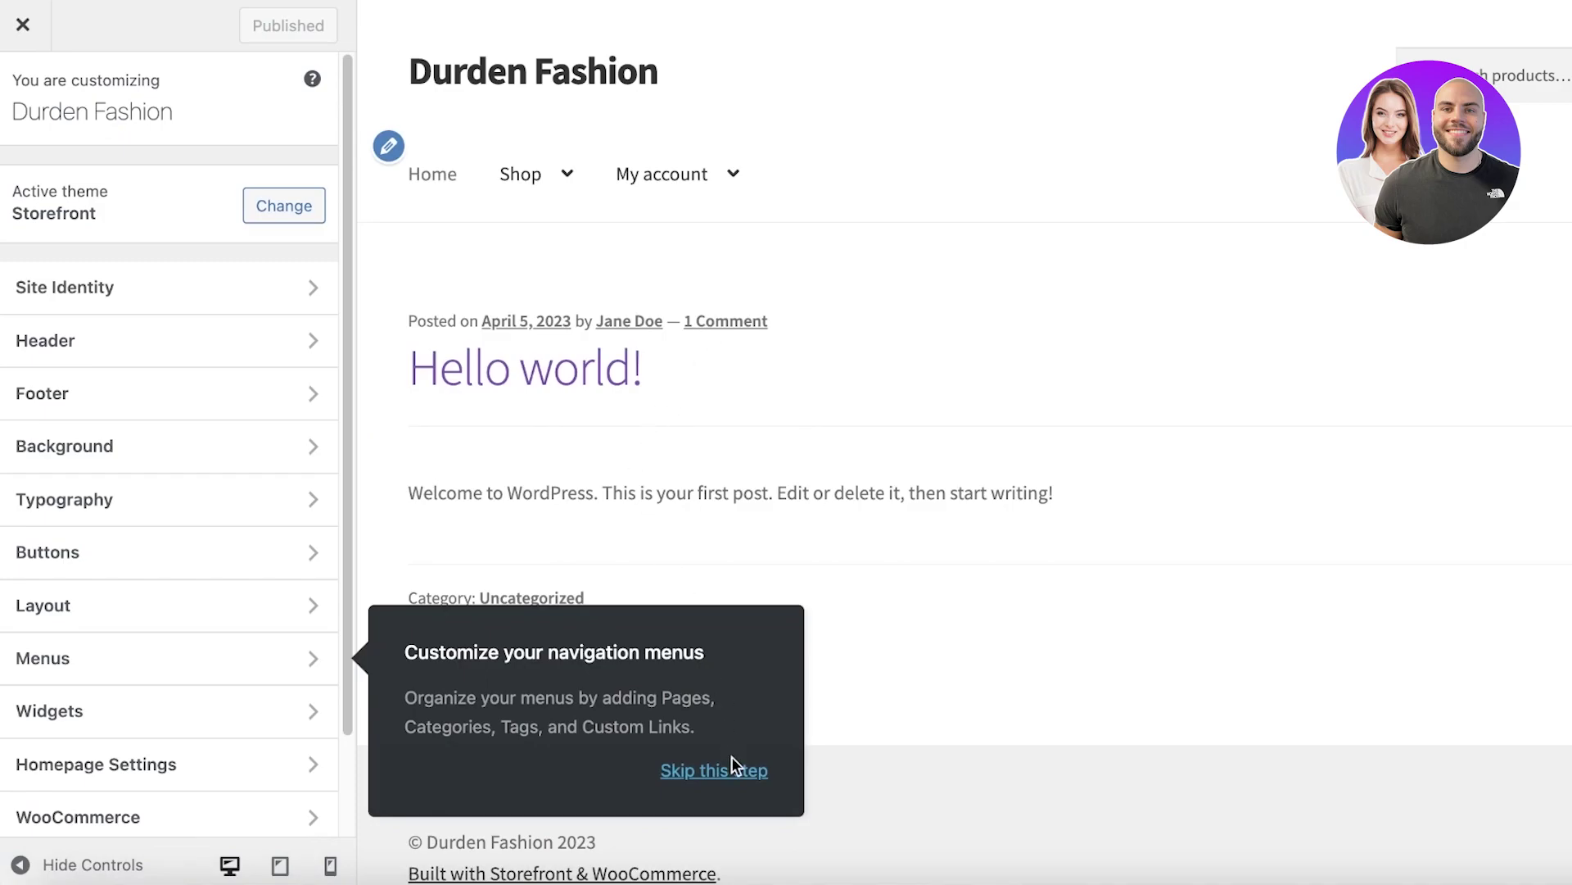
left_click(733, 768)
left_click(752, 671)
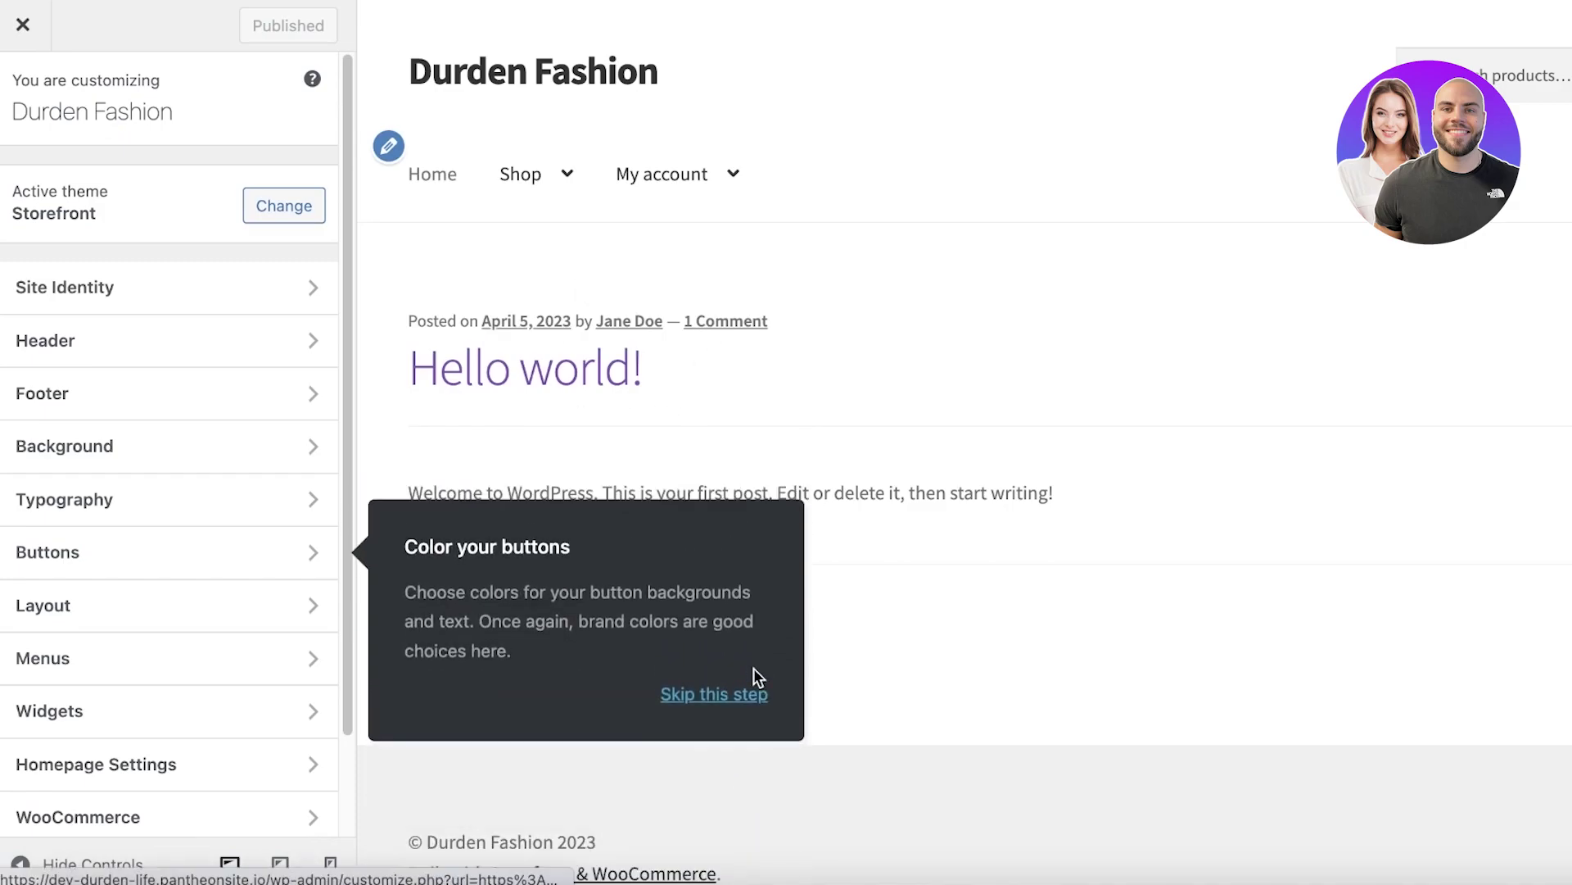
left_click(736, 698)
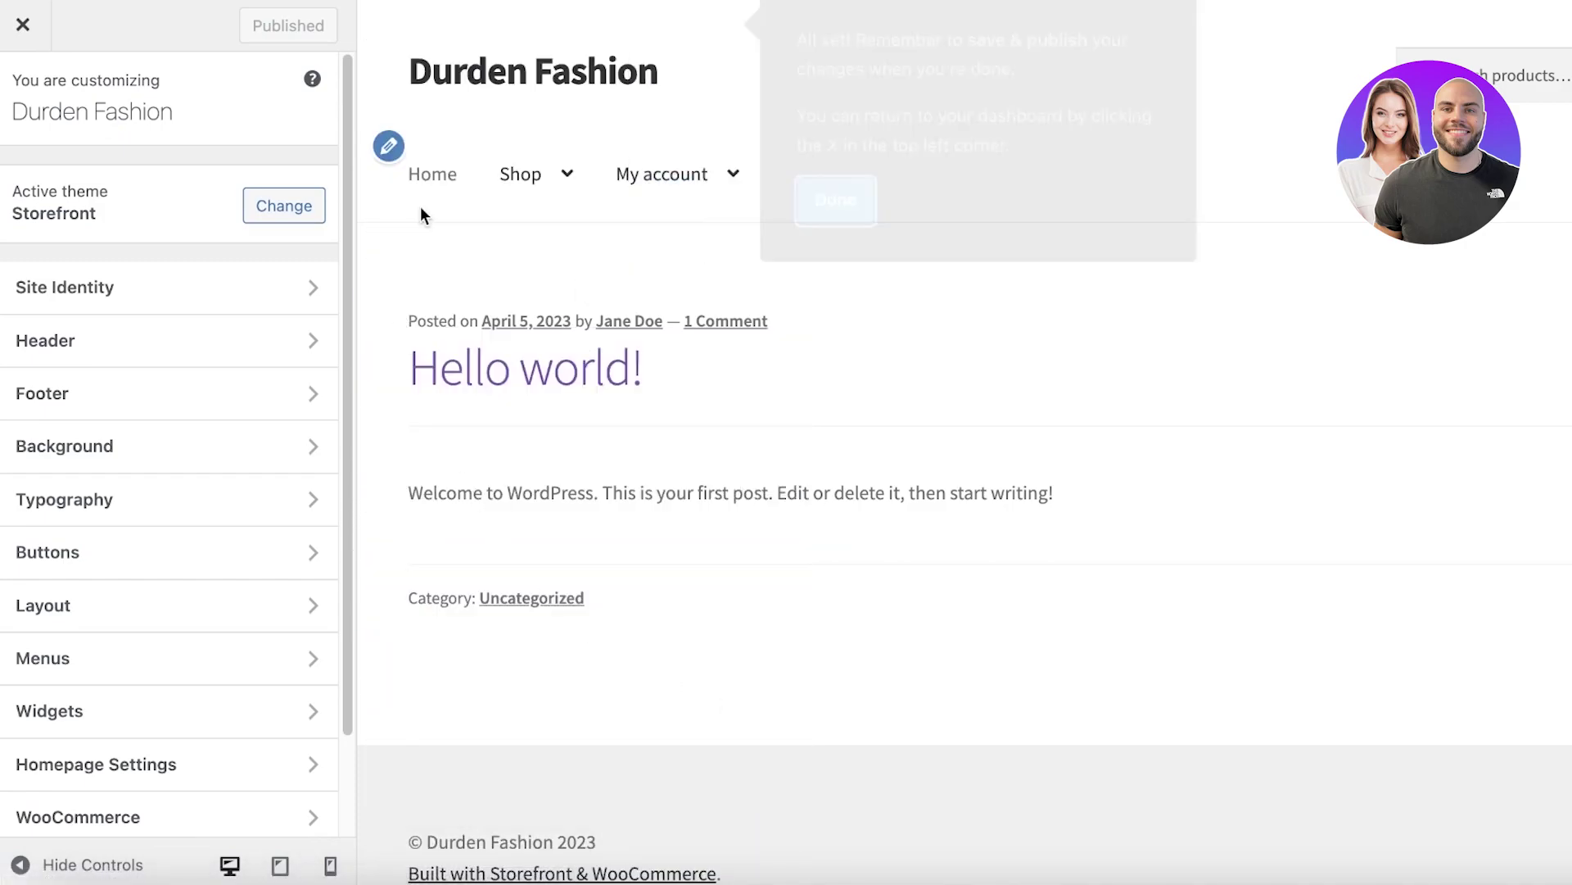
left_click(632, 180)
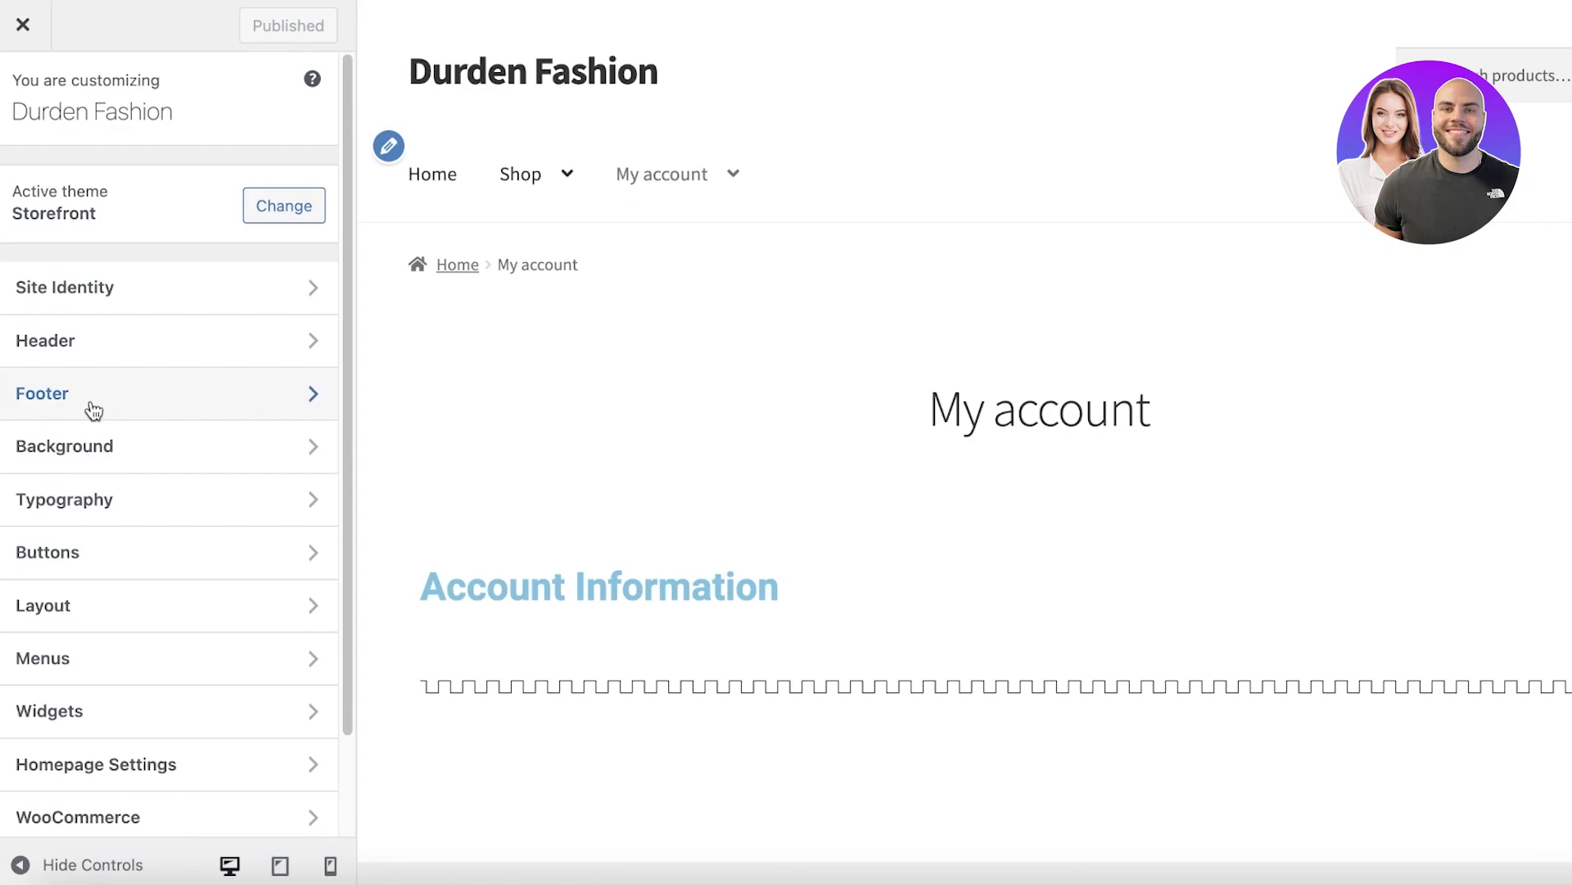
- Give the Header a #c6c6c6 background colour, publish it, and go back to the section list
left_click(90, 341)
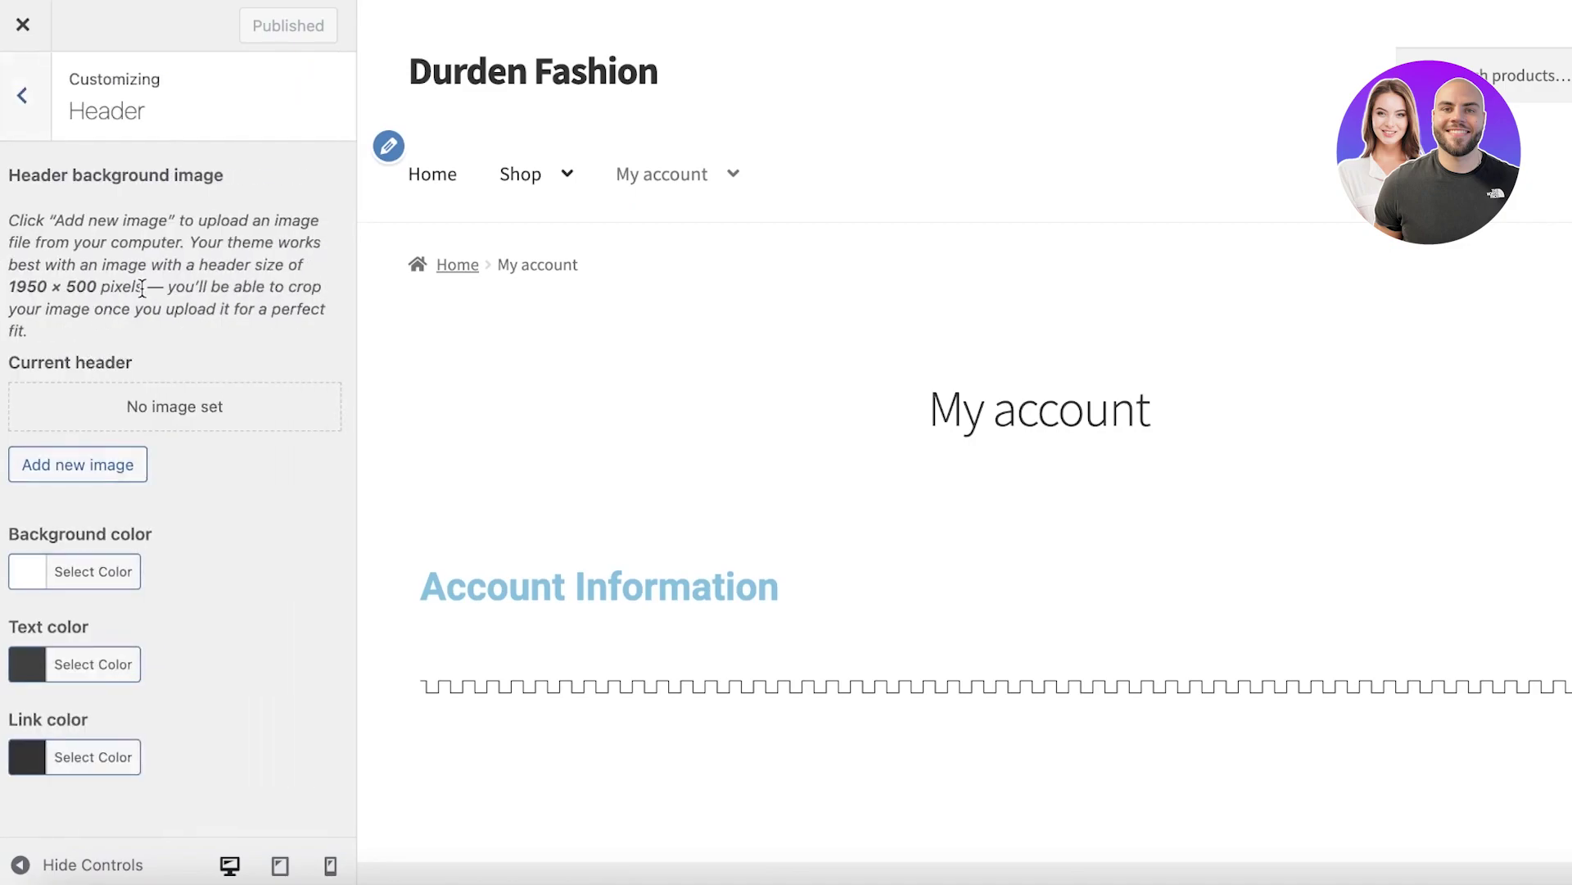
left_click(93, 571)
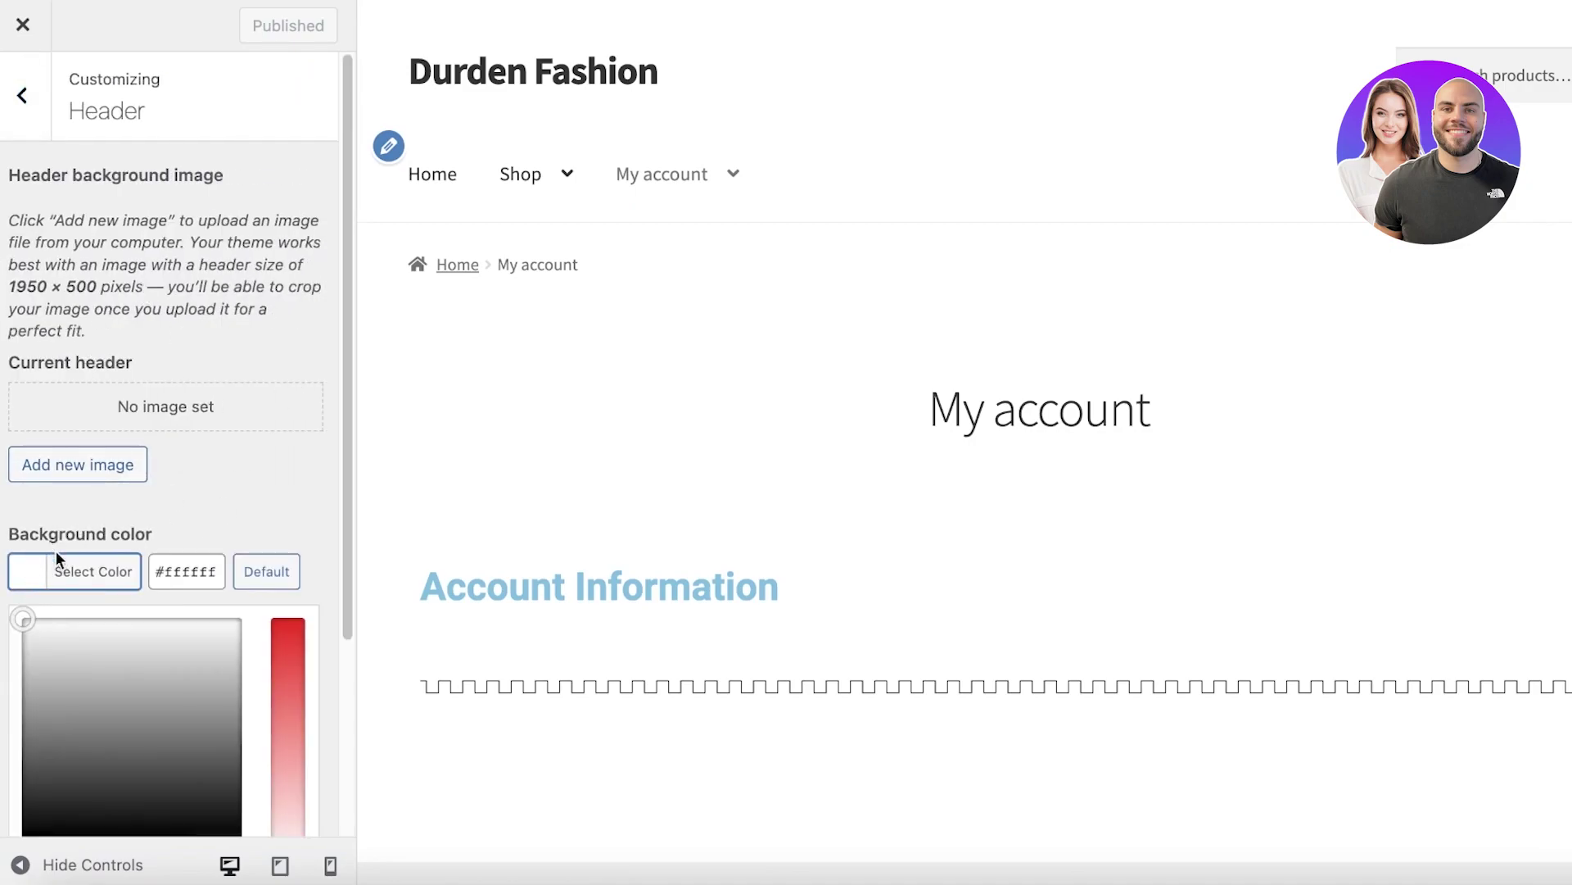
left_click_drag(82, 679, 115, 665)
scroll(232, 123, "down", 3)
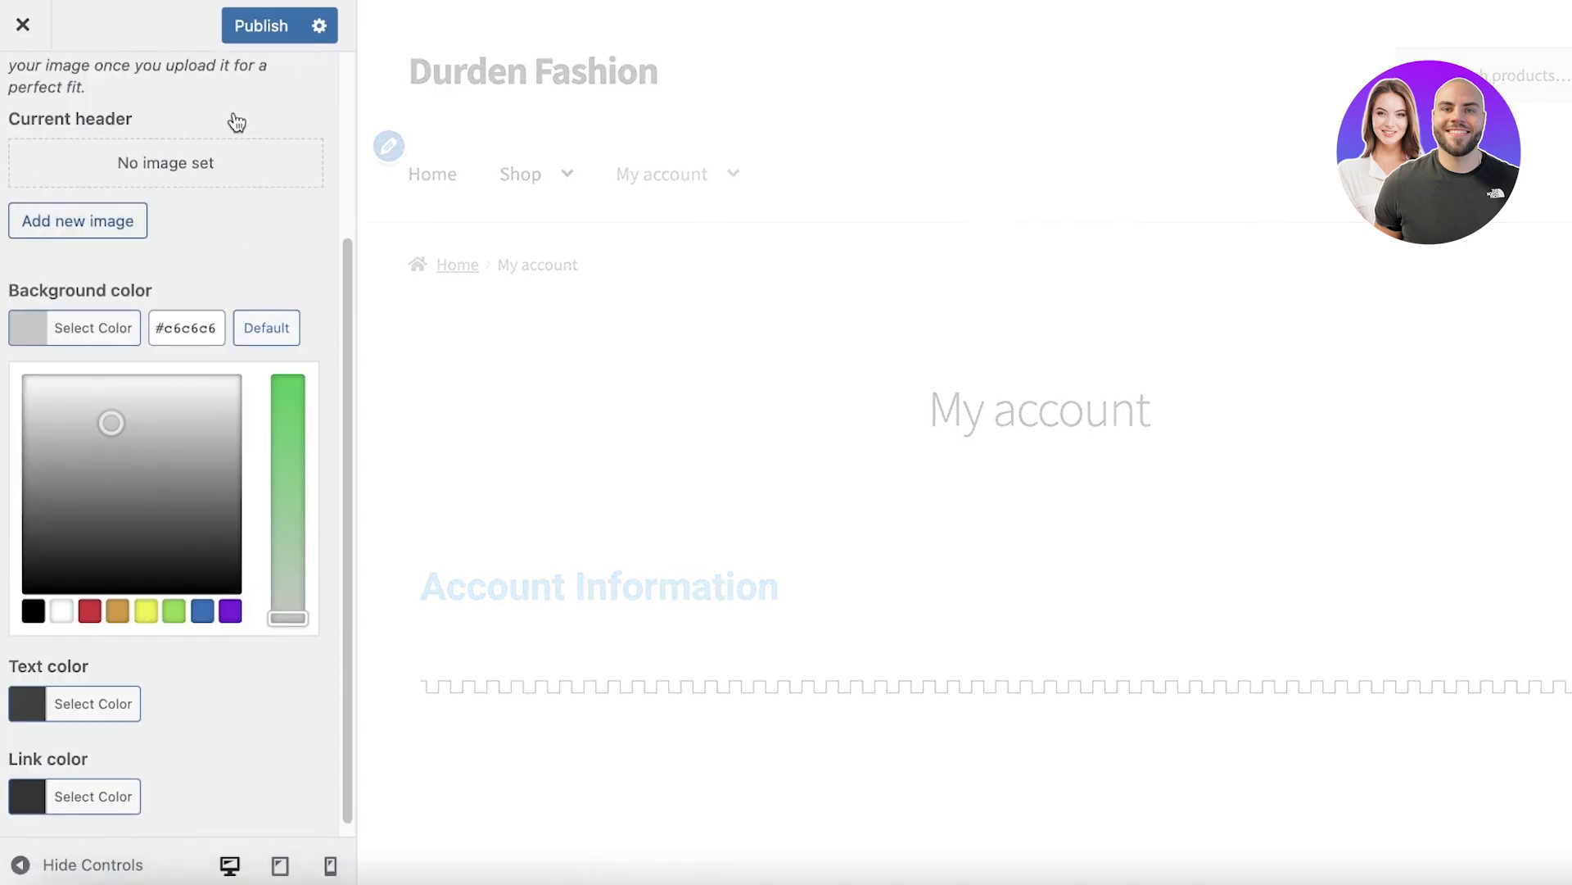
left_click(234, 29)
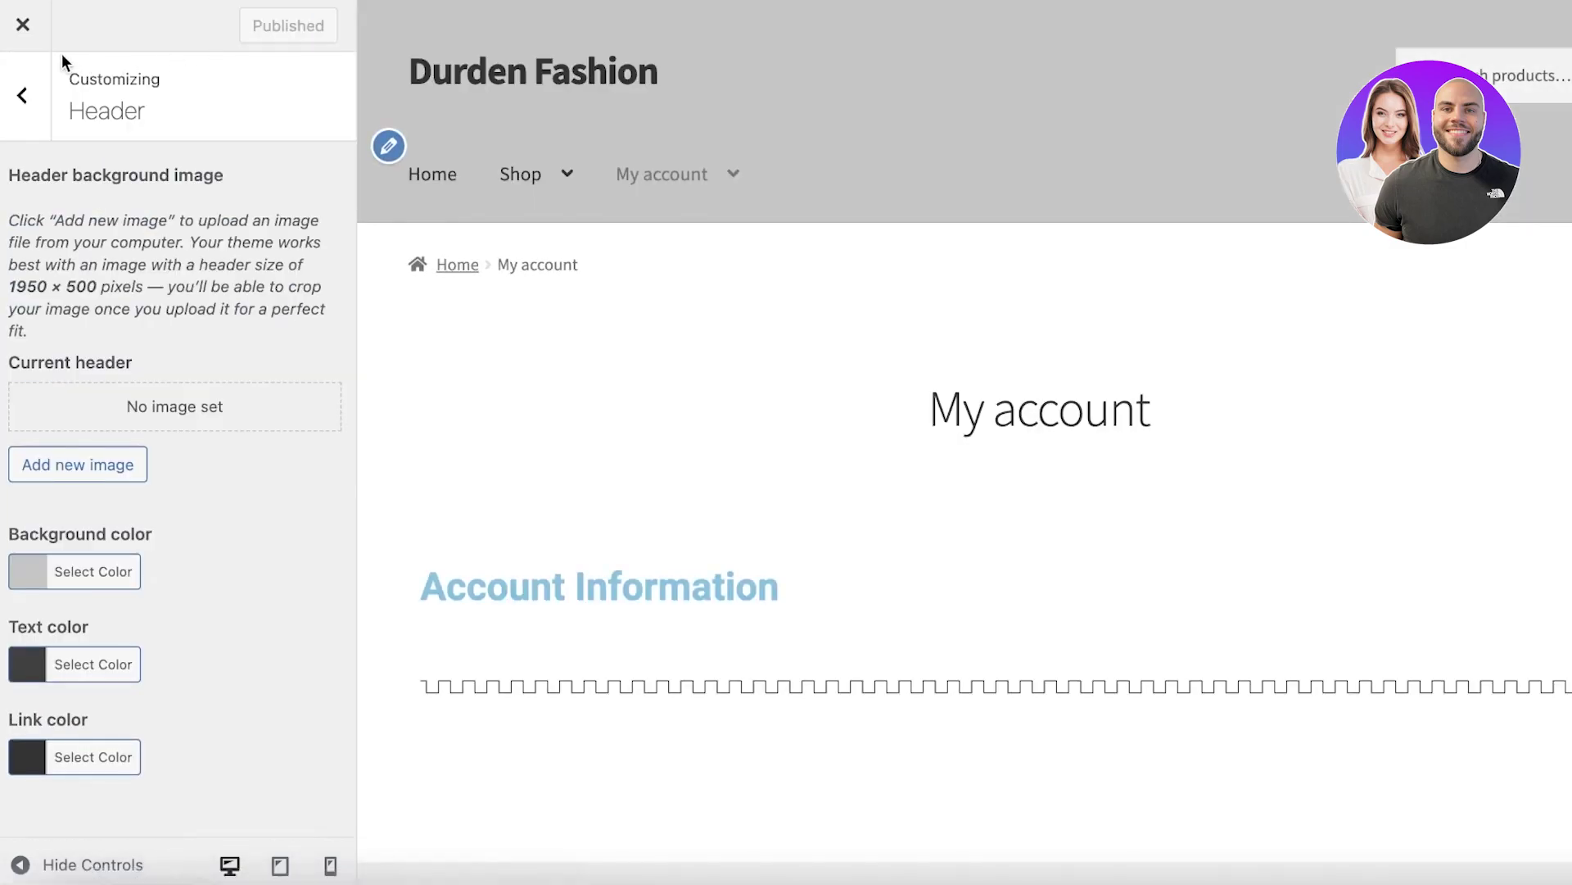
left_click(23, 95)
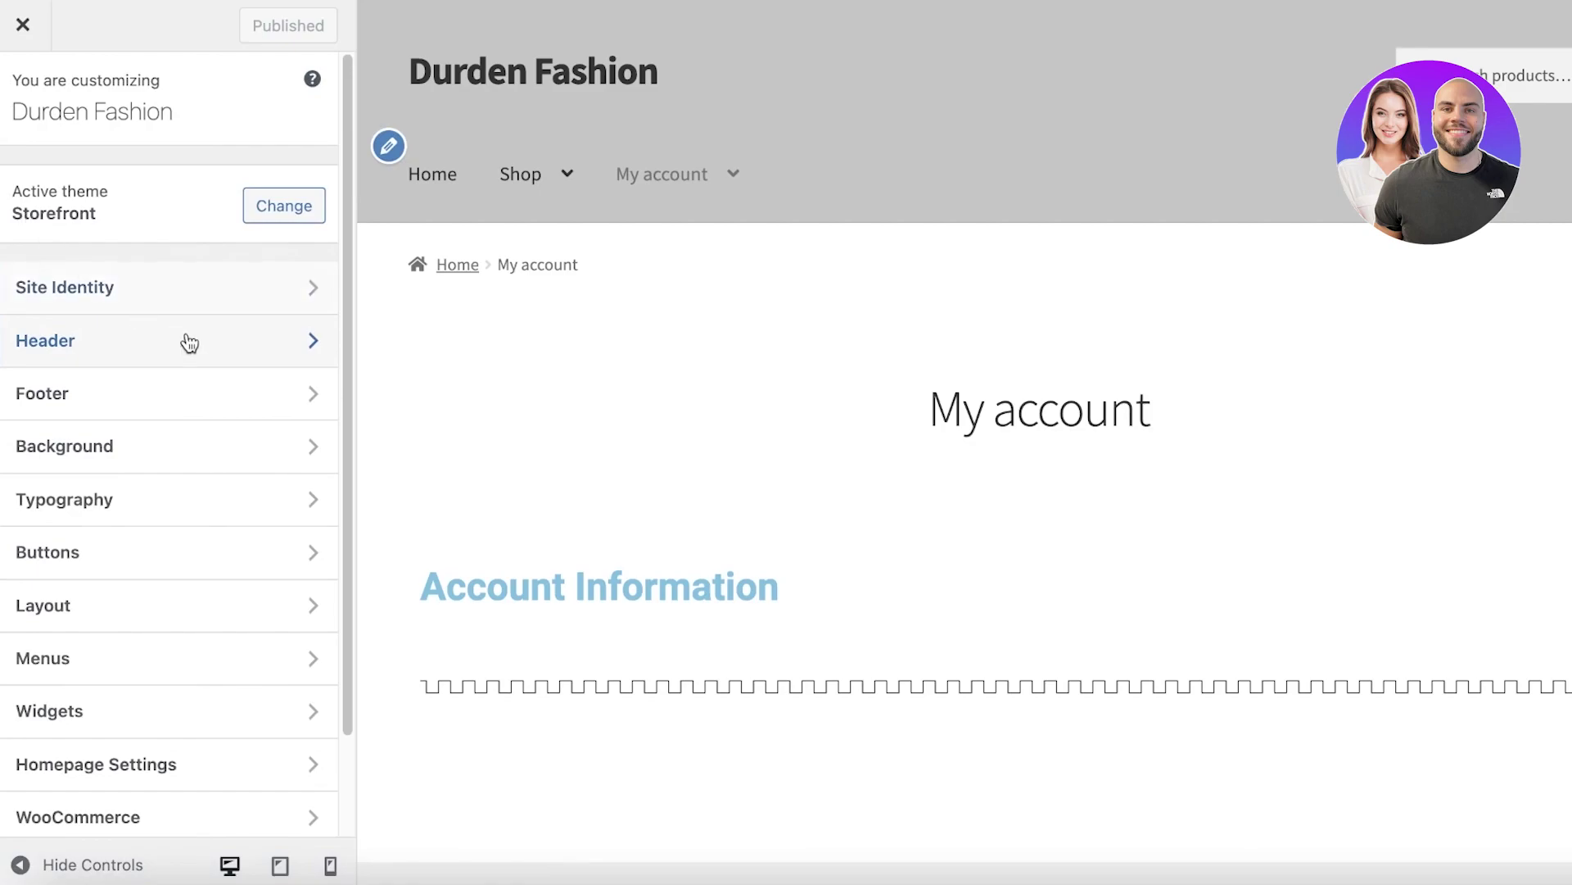
scroll(189, 342, "down", 2)
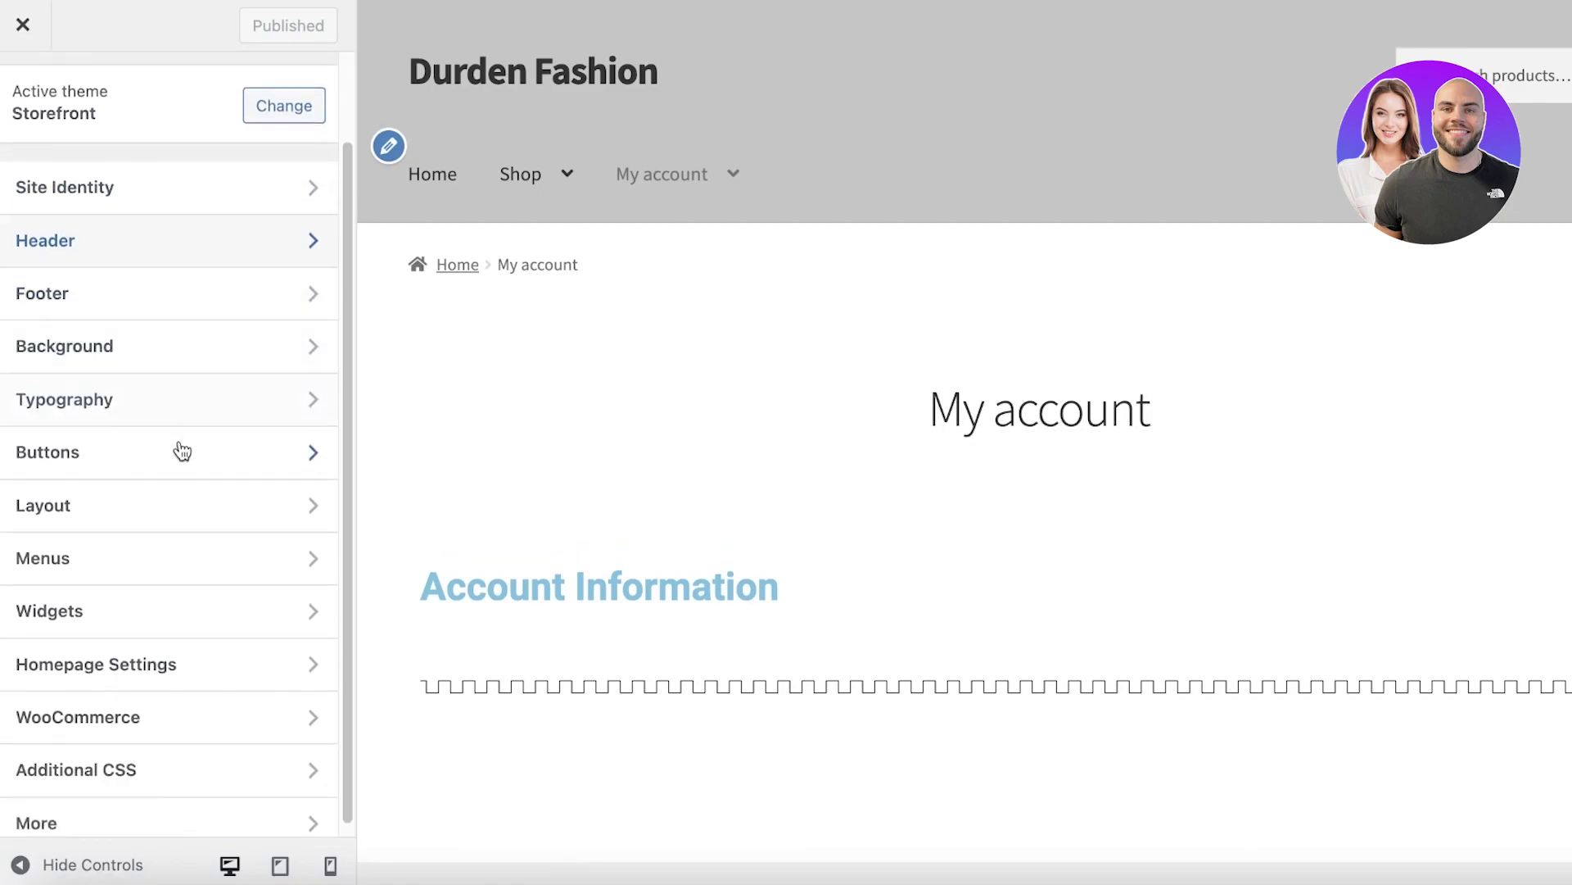
- Open Main Menu from the Menus panel and scroll through its nested items and Primary Menu location
left_click(139, 552)
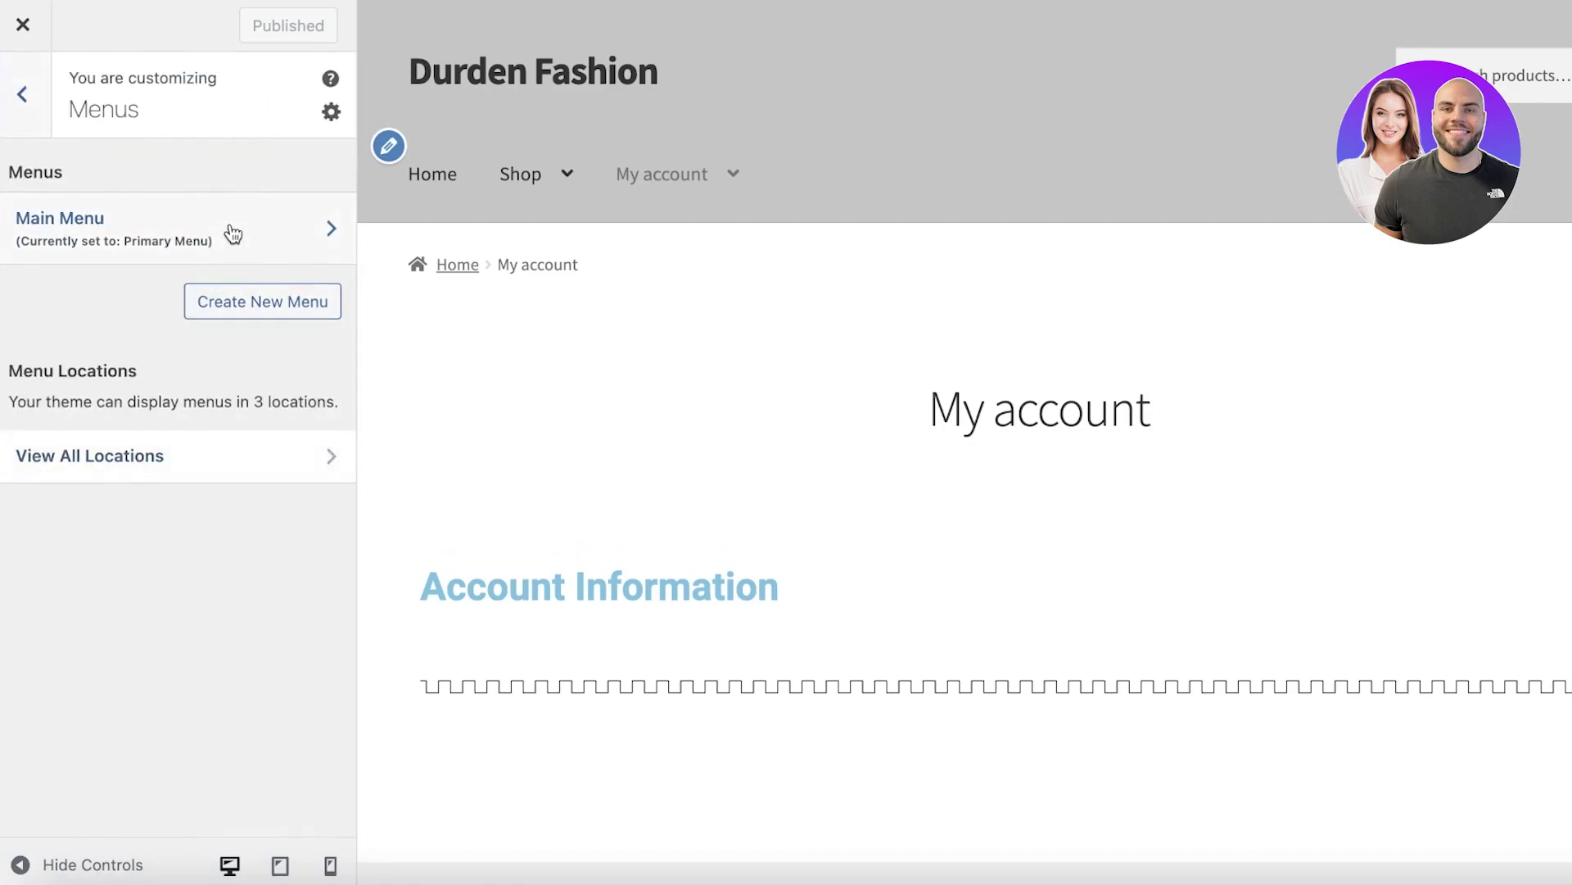
left_click(331, 113)
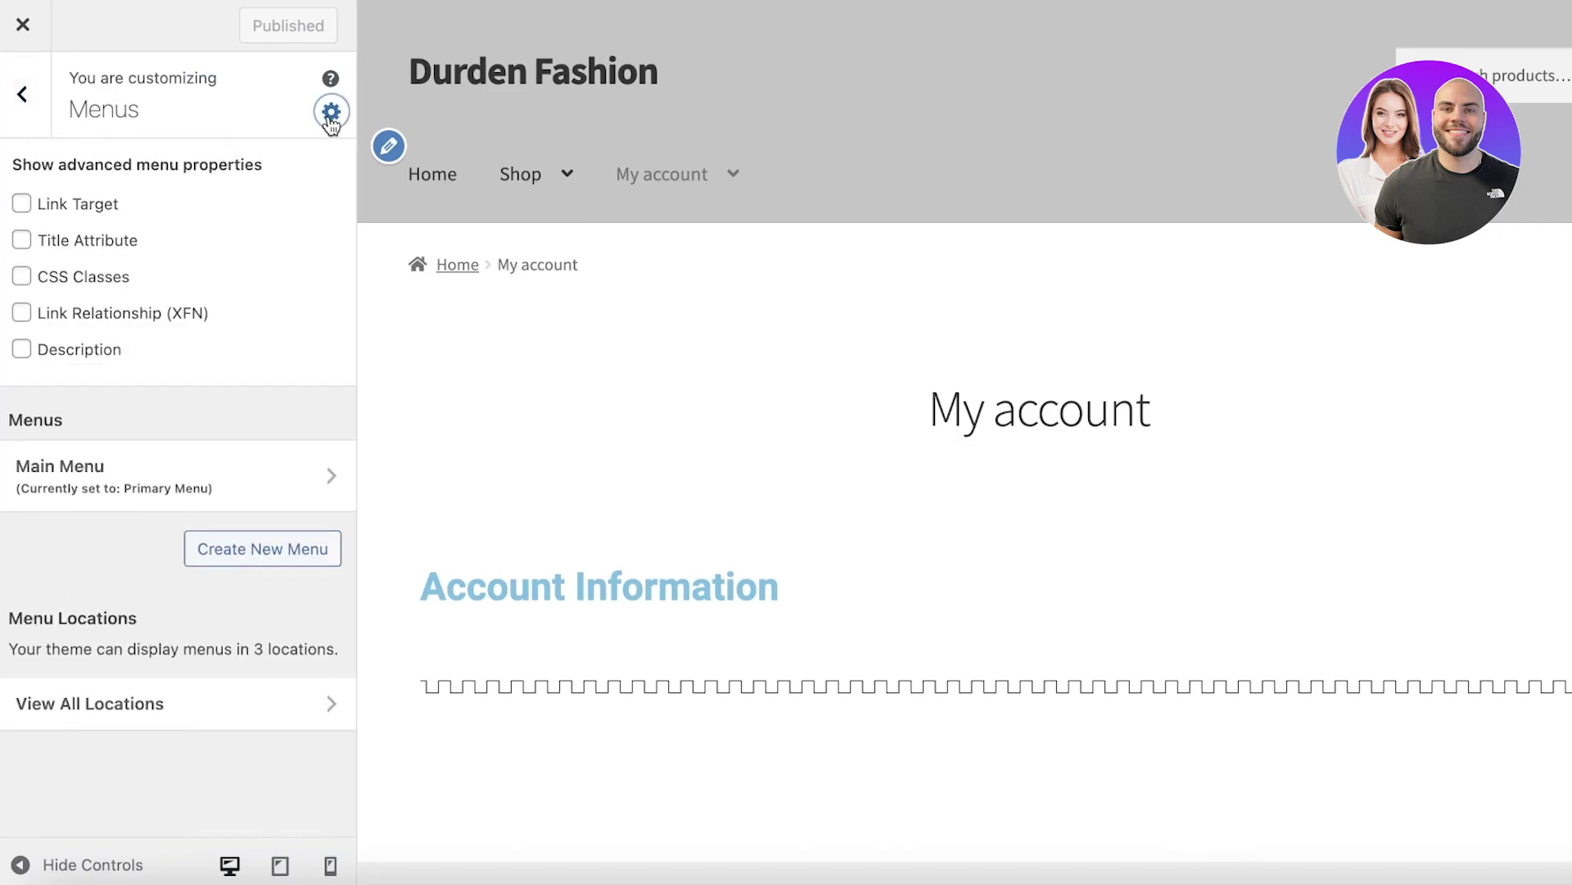
left_click(331, 114)
left_click(157, 234)
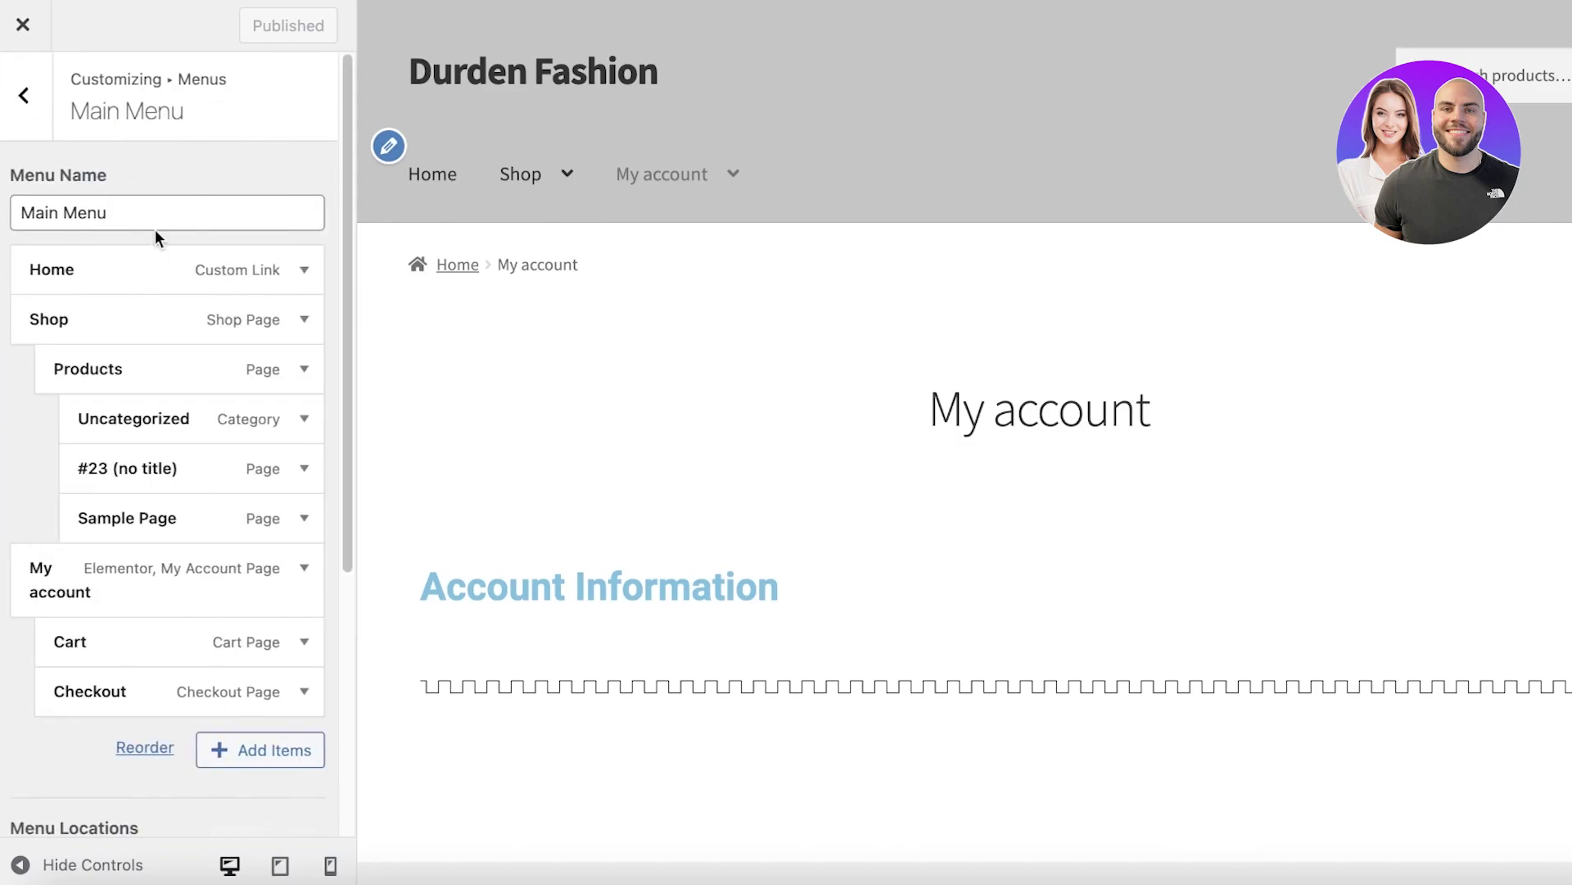
scroll(213, 667, "down", 3)
scroll(184, 564, "down", 2)
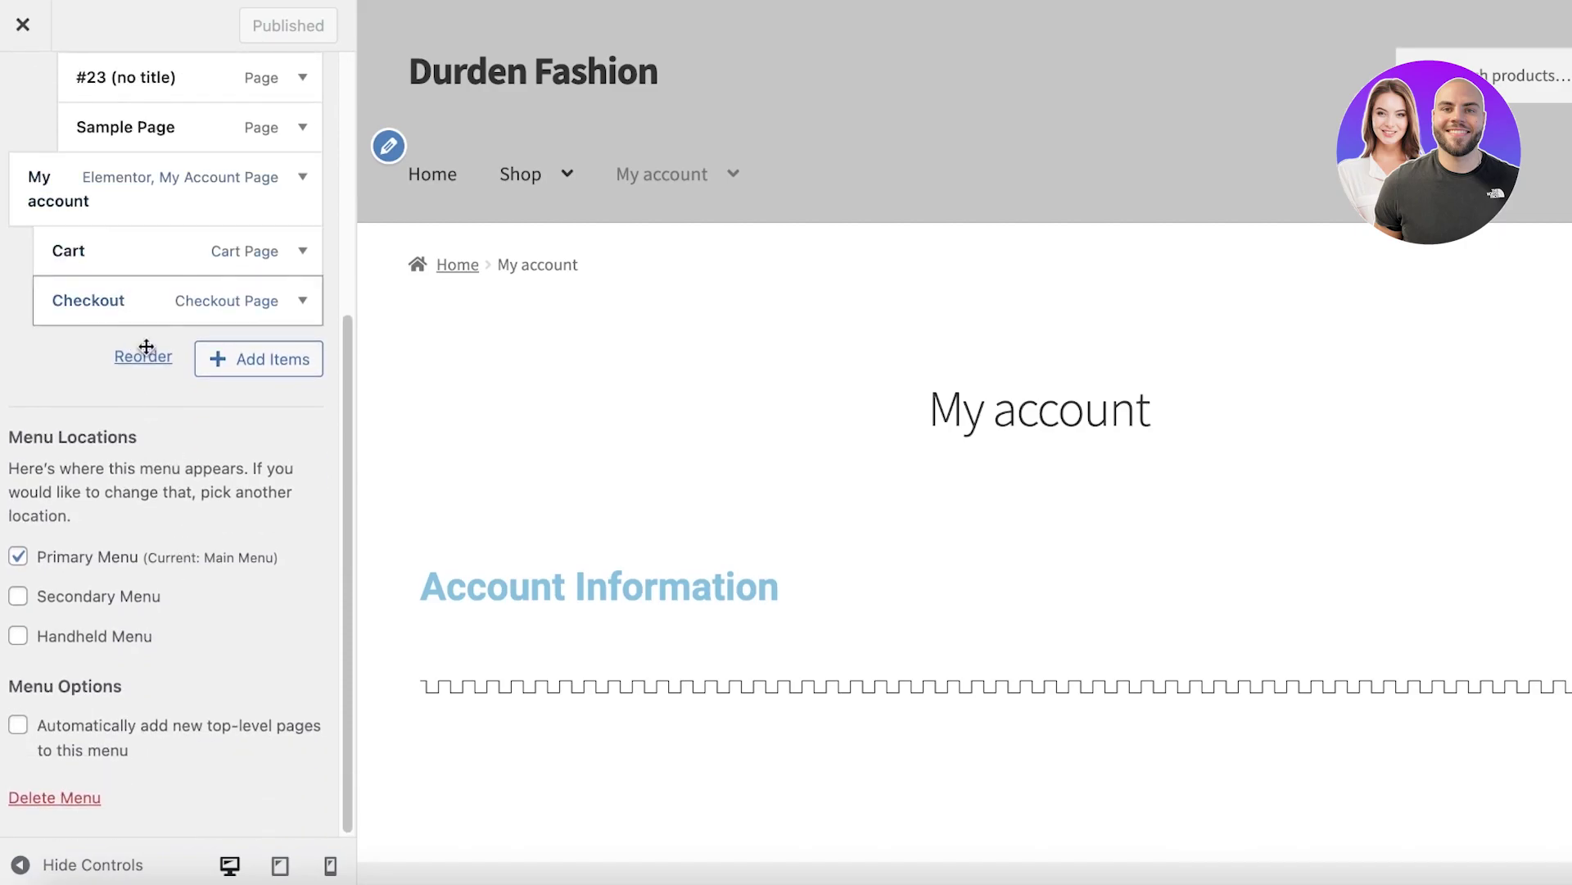
scroll(190, 311, "up", 5)
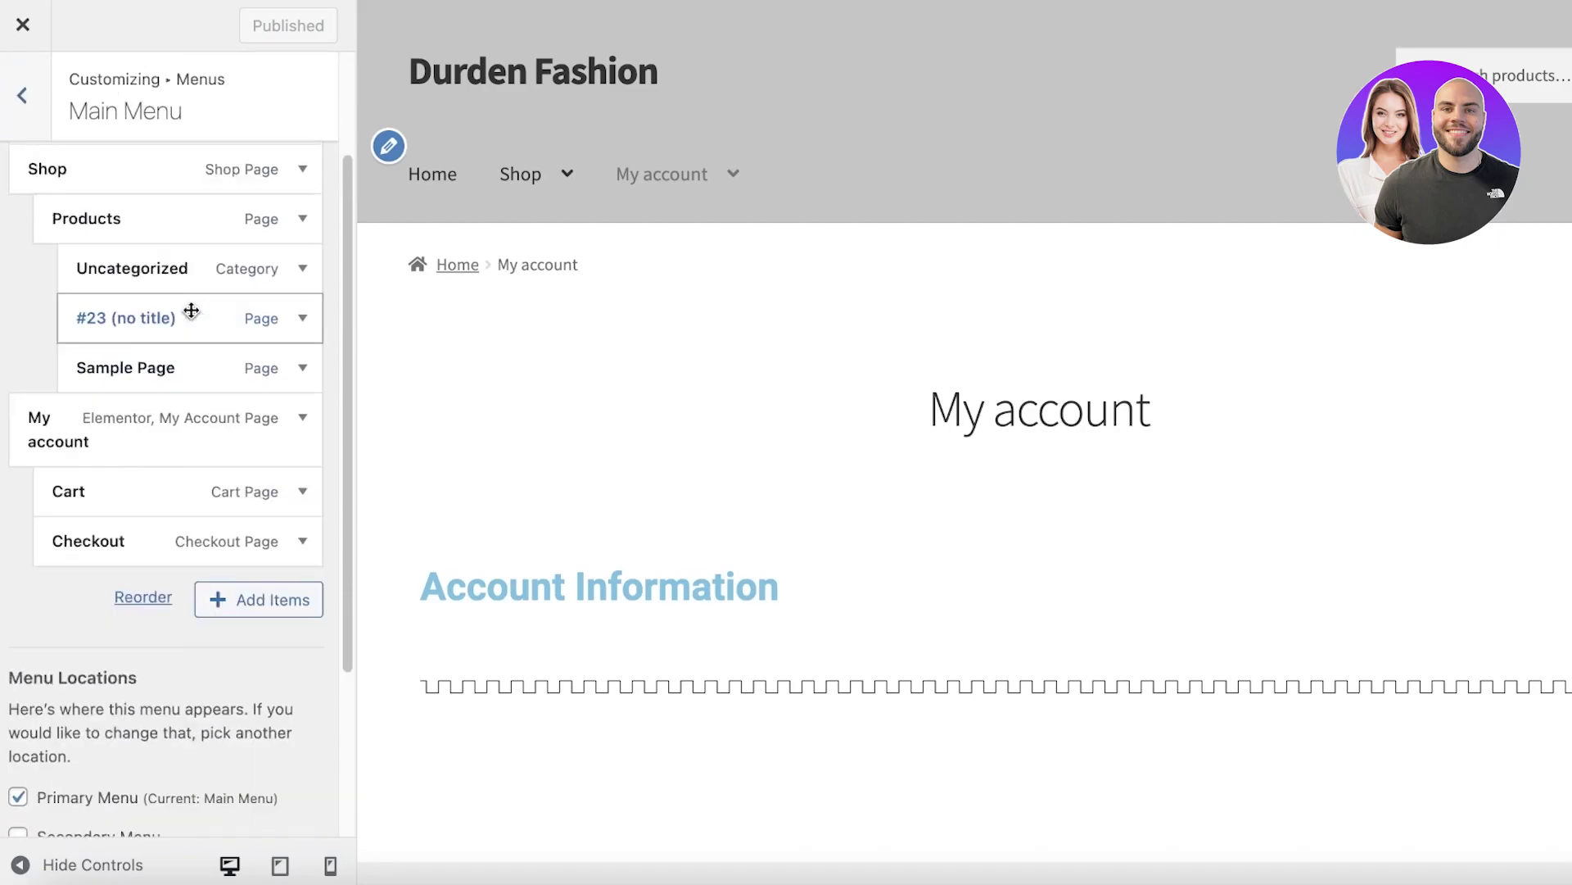
- View all menu locations, keep Main Menu as Primary, and also try it in Secondary and Handheld
left_click(23, 123)
left_click(128, 453)
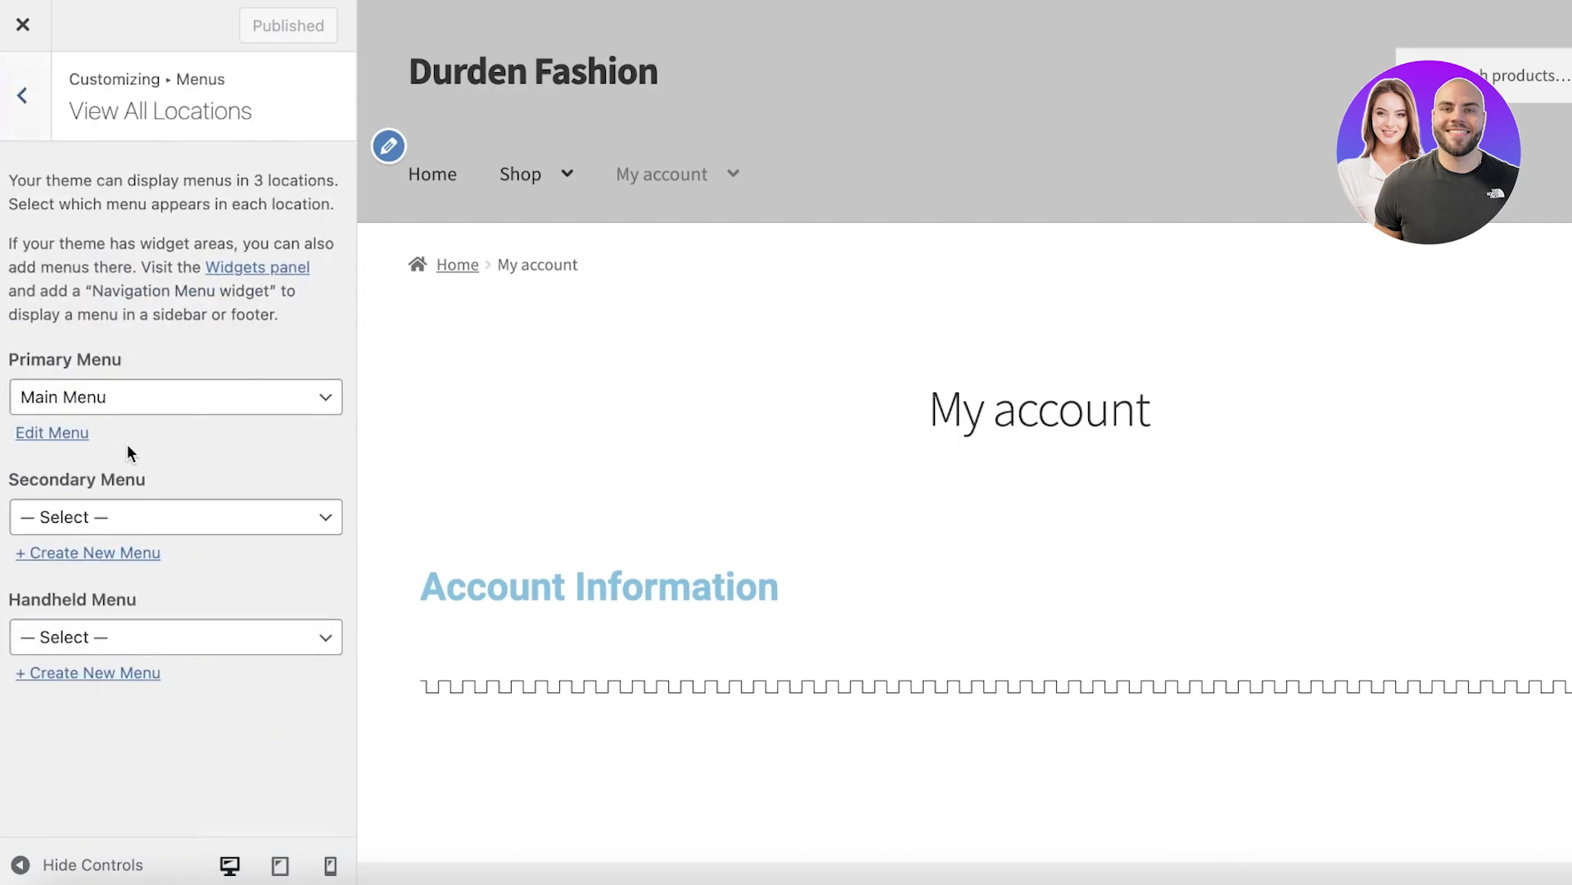
left_click(130, 400)
left_click(129, 400)
left_click(123, 516)
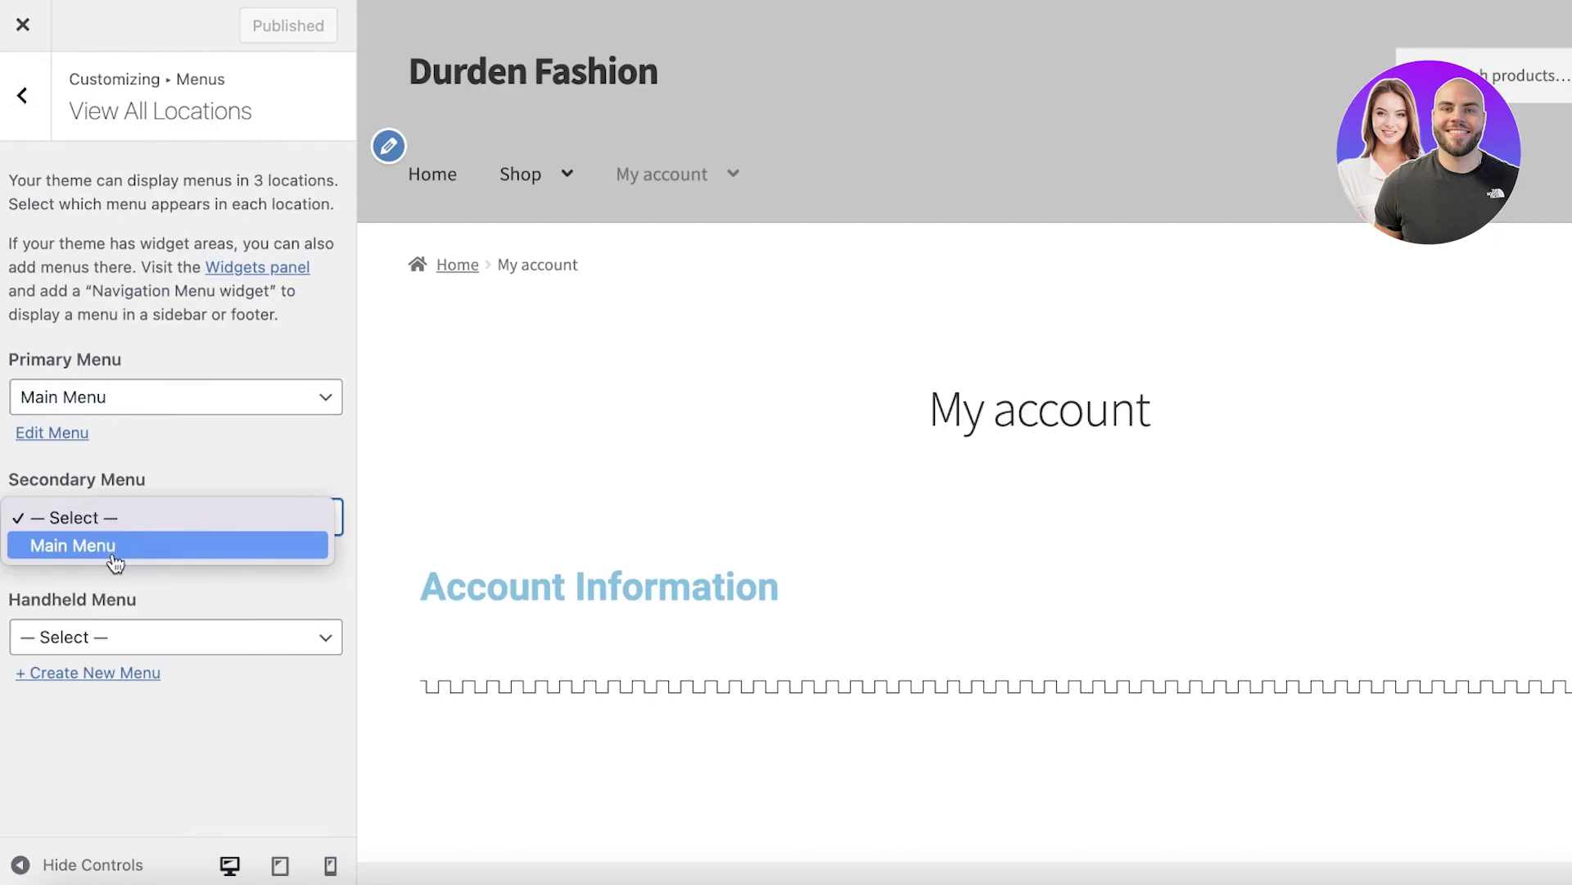
left_click(113, 547)
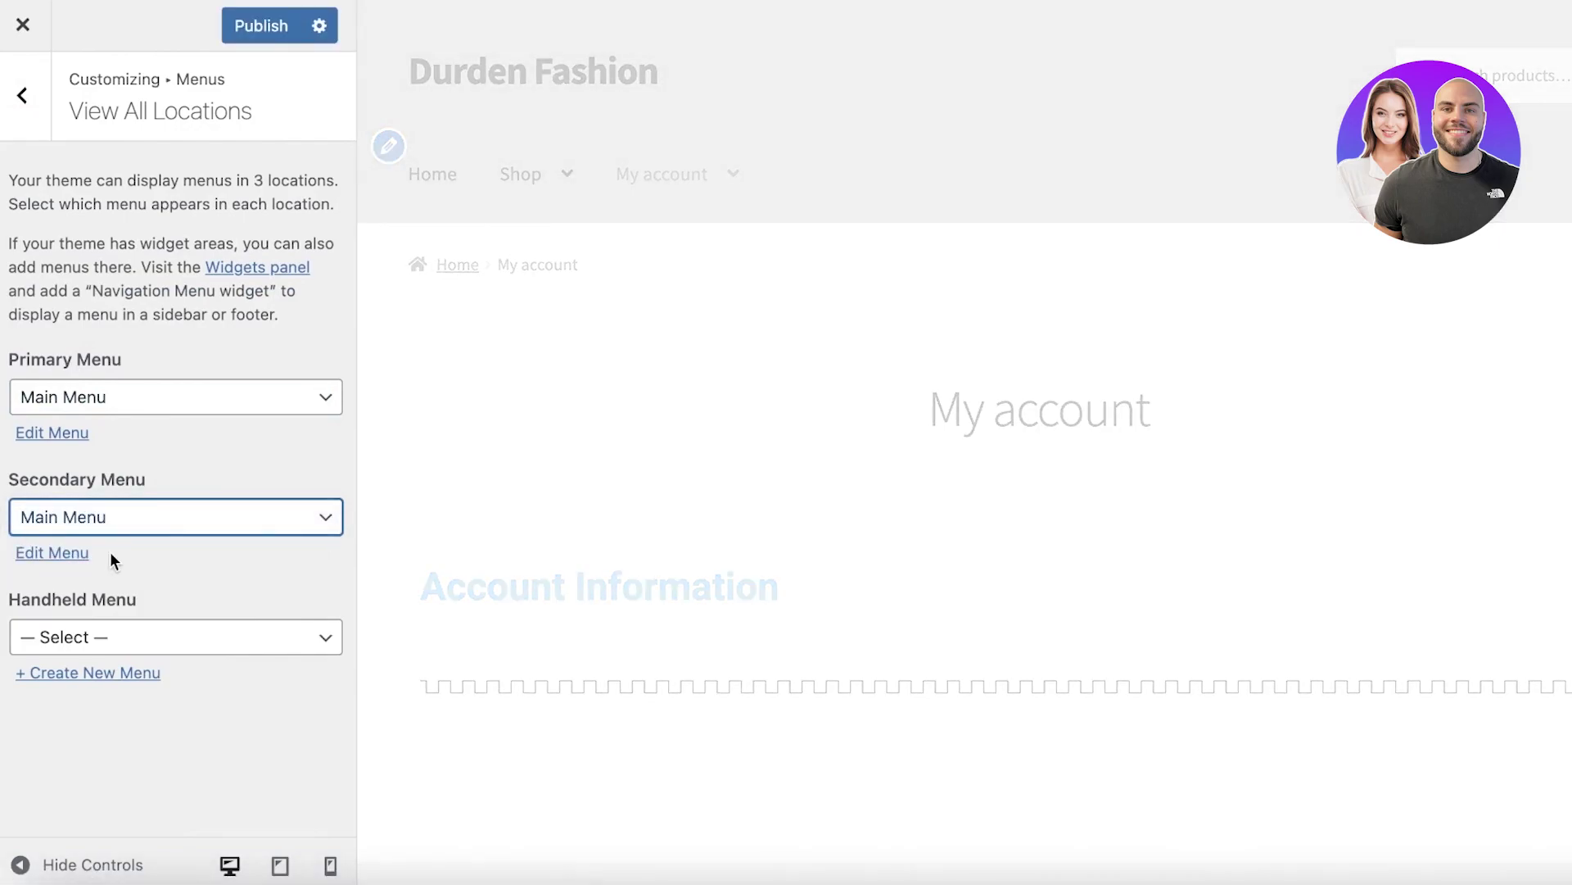
left_click(144, 649)
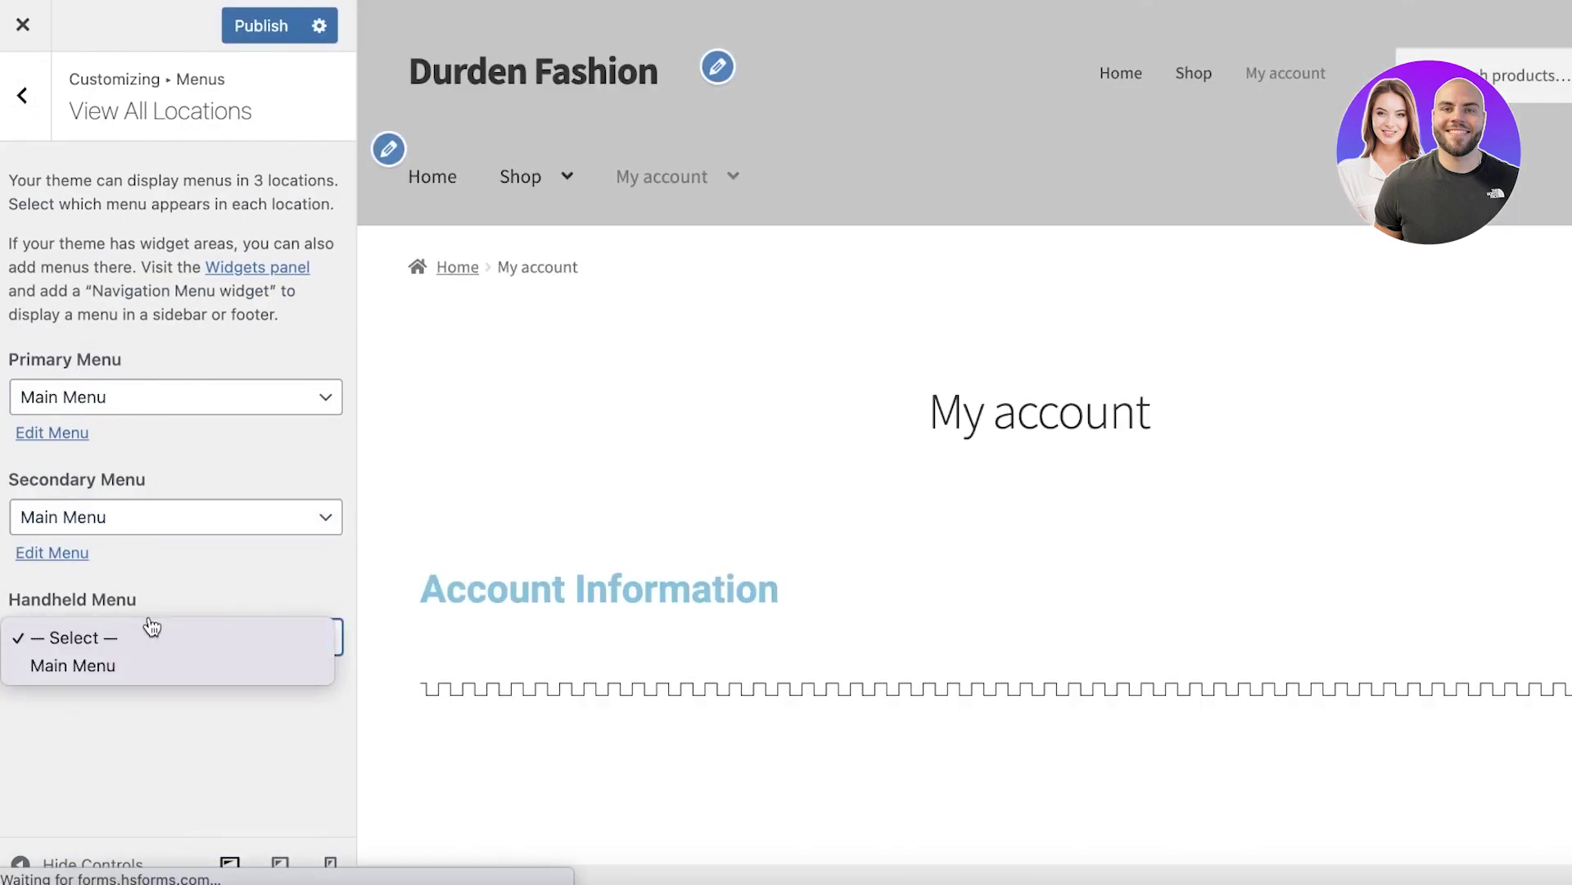
left_click(113, 668)
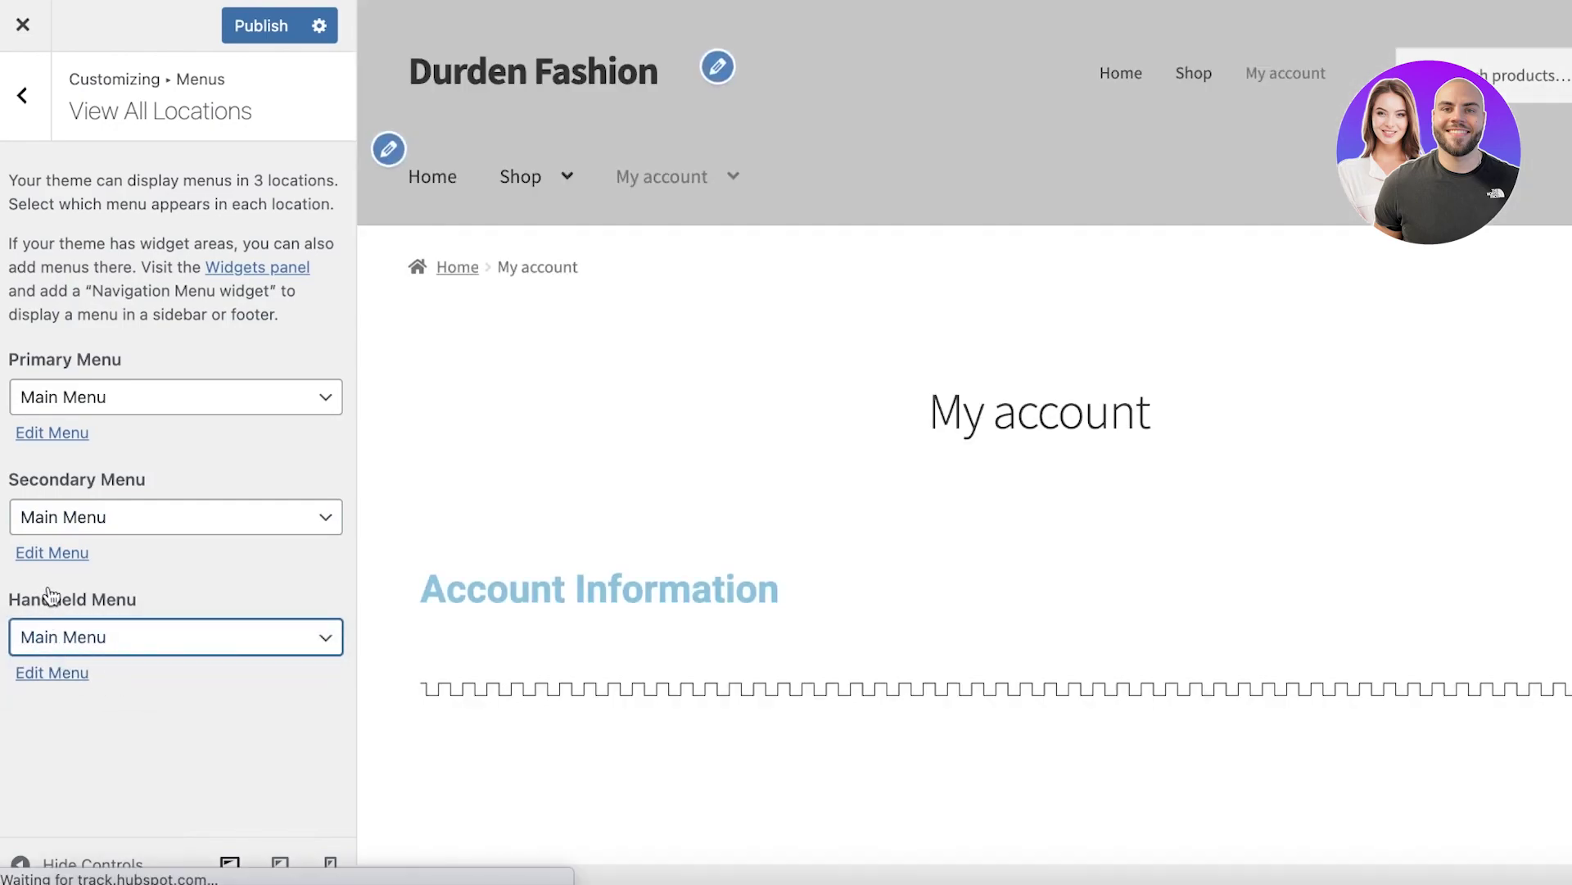
- Reset the Handheld and Secondary Menu locations to unassigned and return to the section list
left_click(209, 643)
left_click(202, 610)
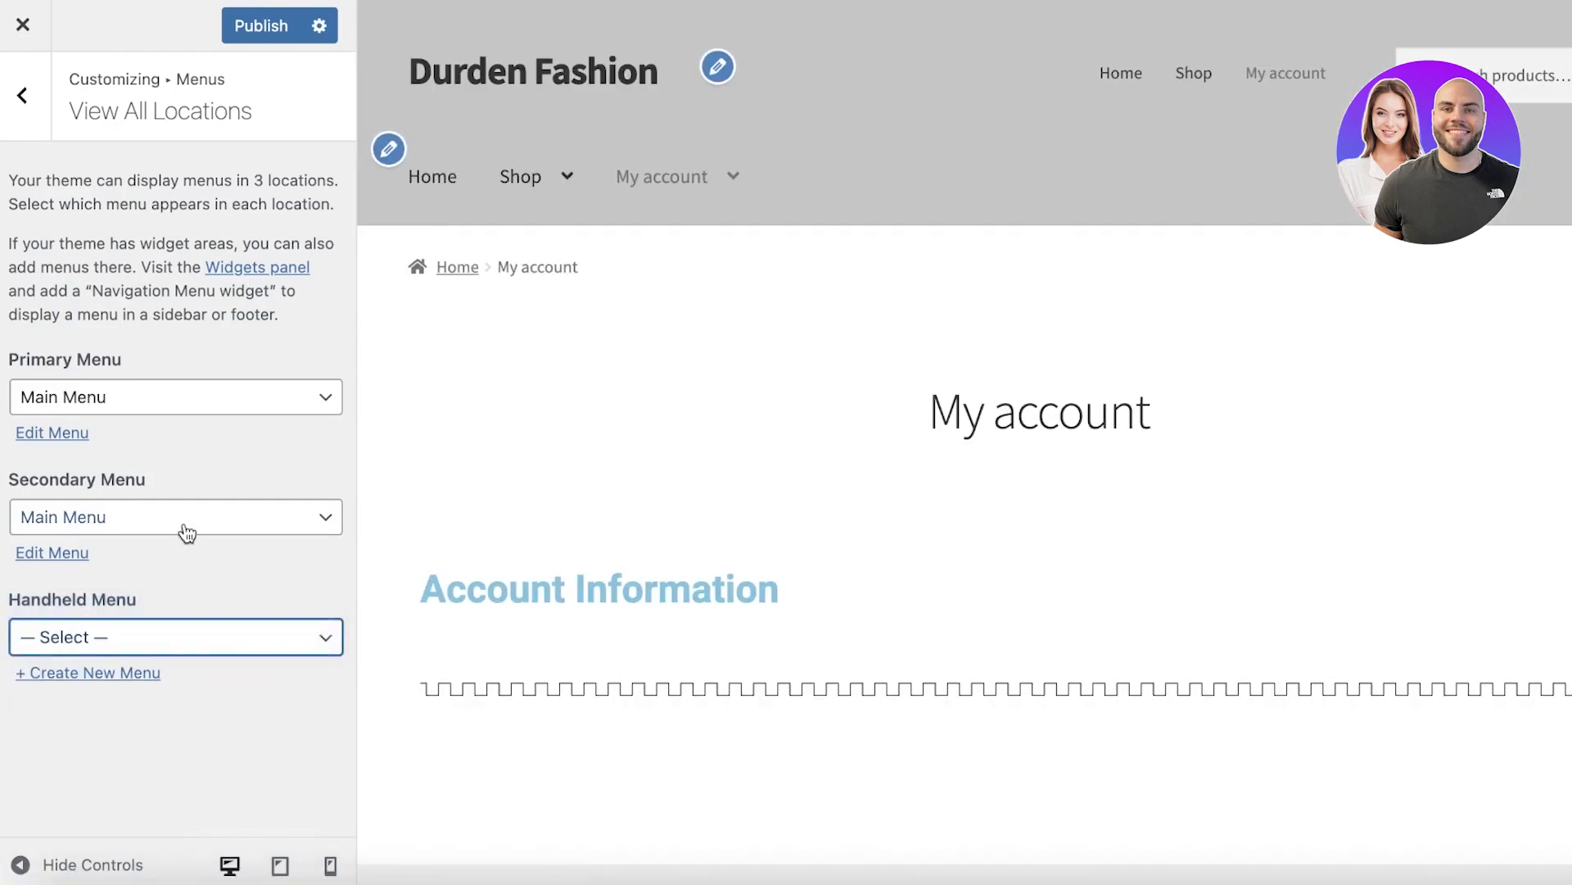
left_click(183, 524)
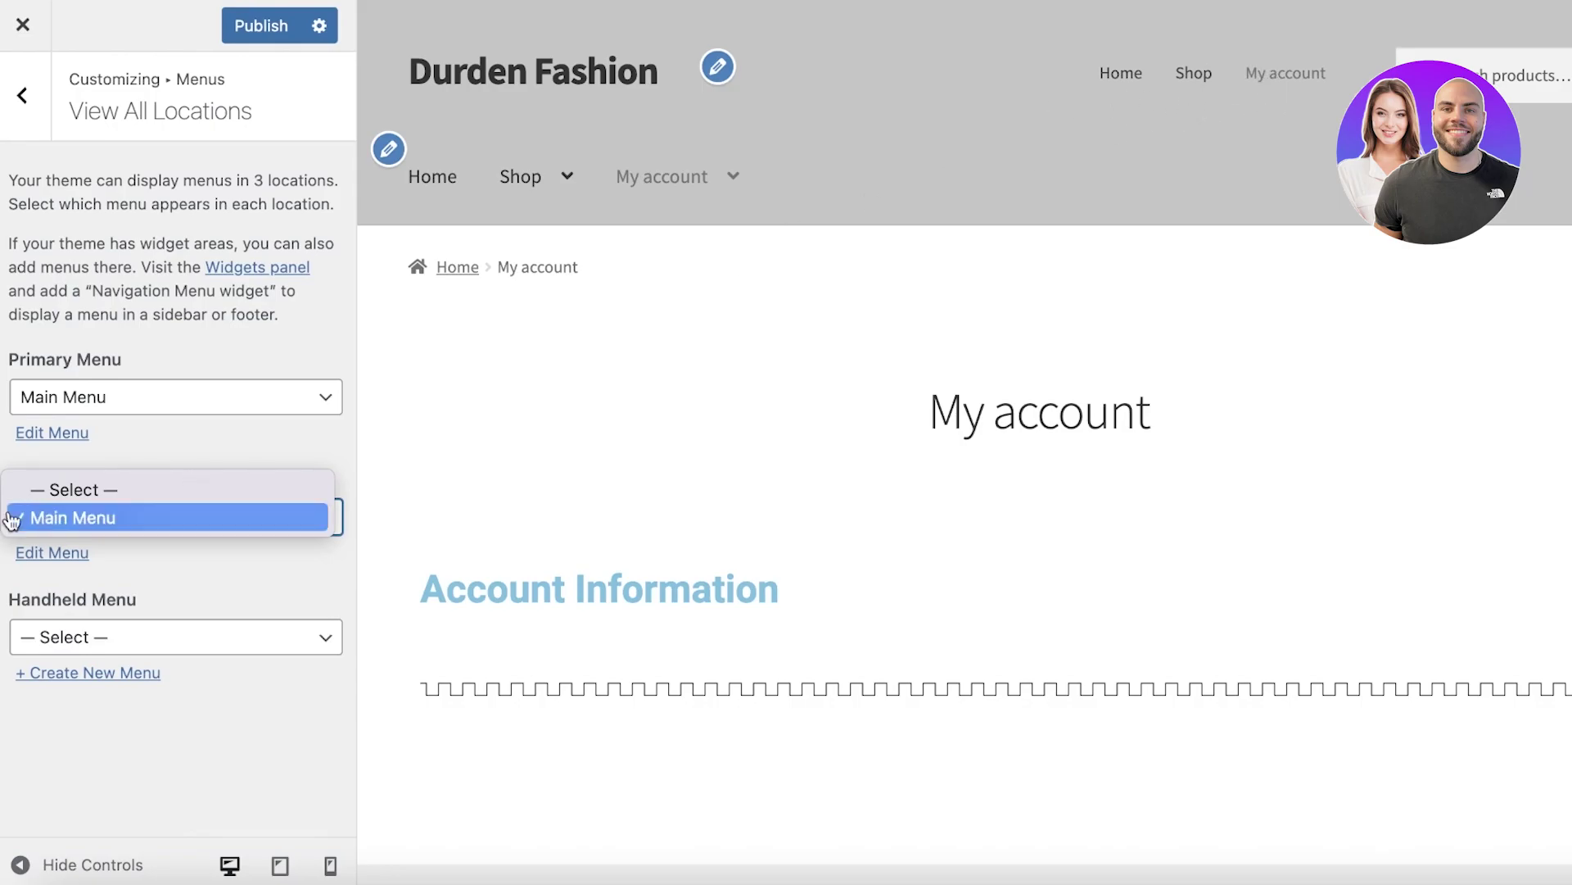
left_click(57, 489)
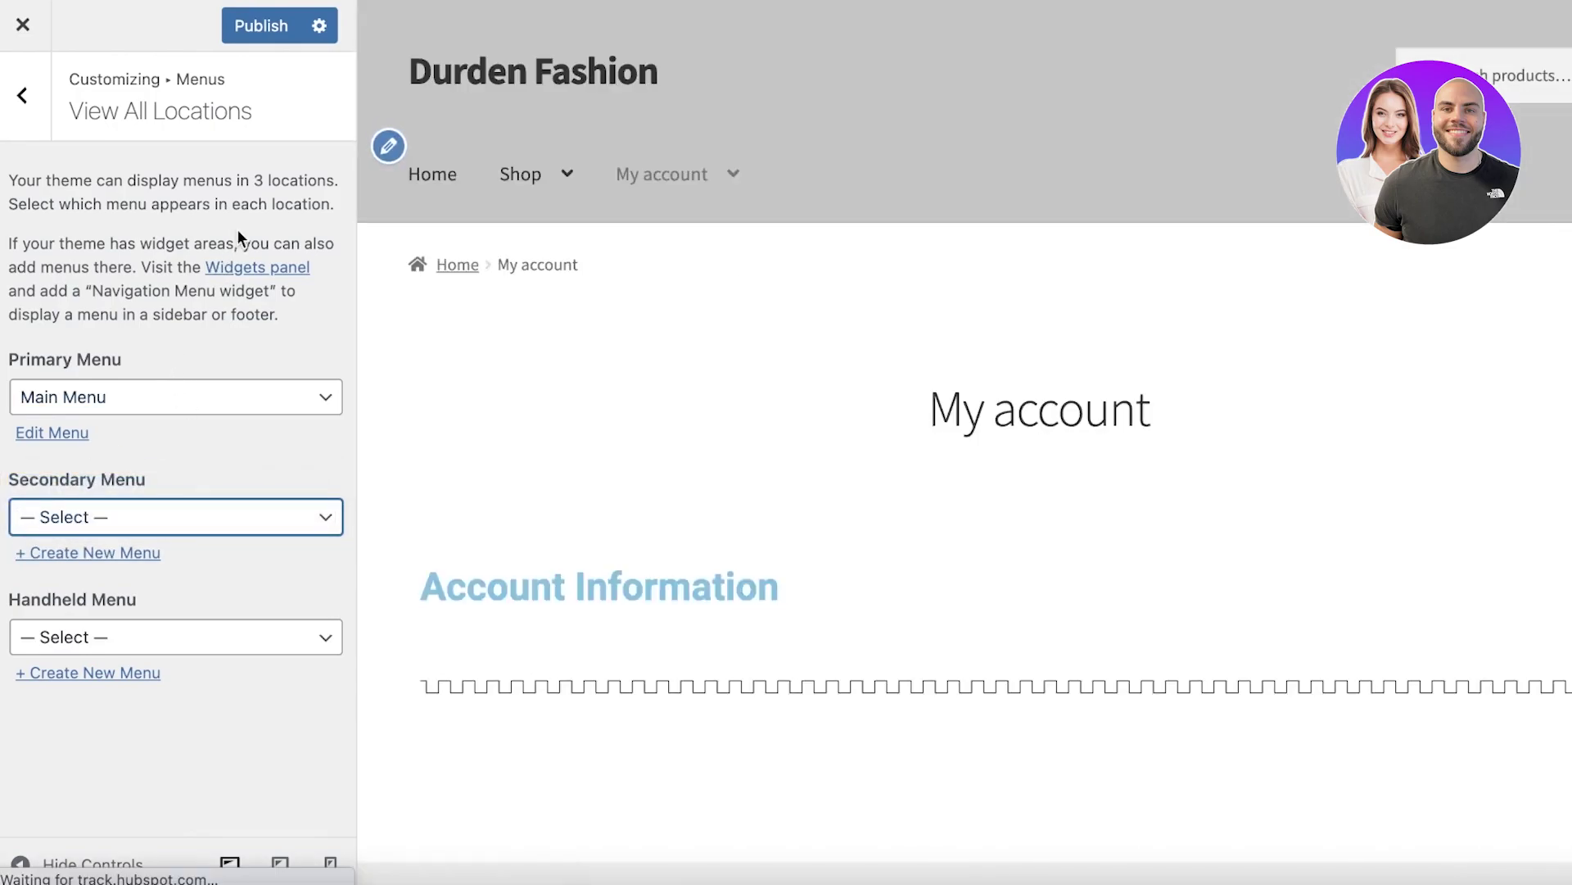
left_click(22, 95)
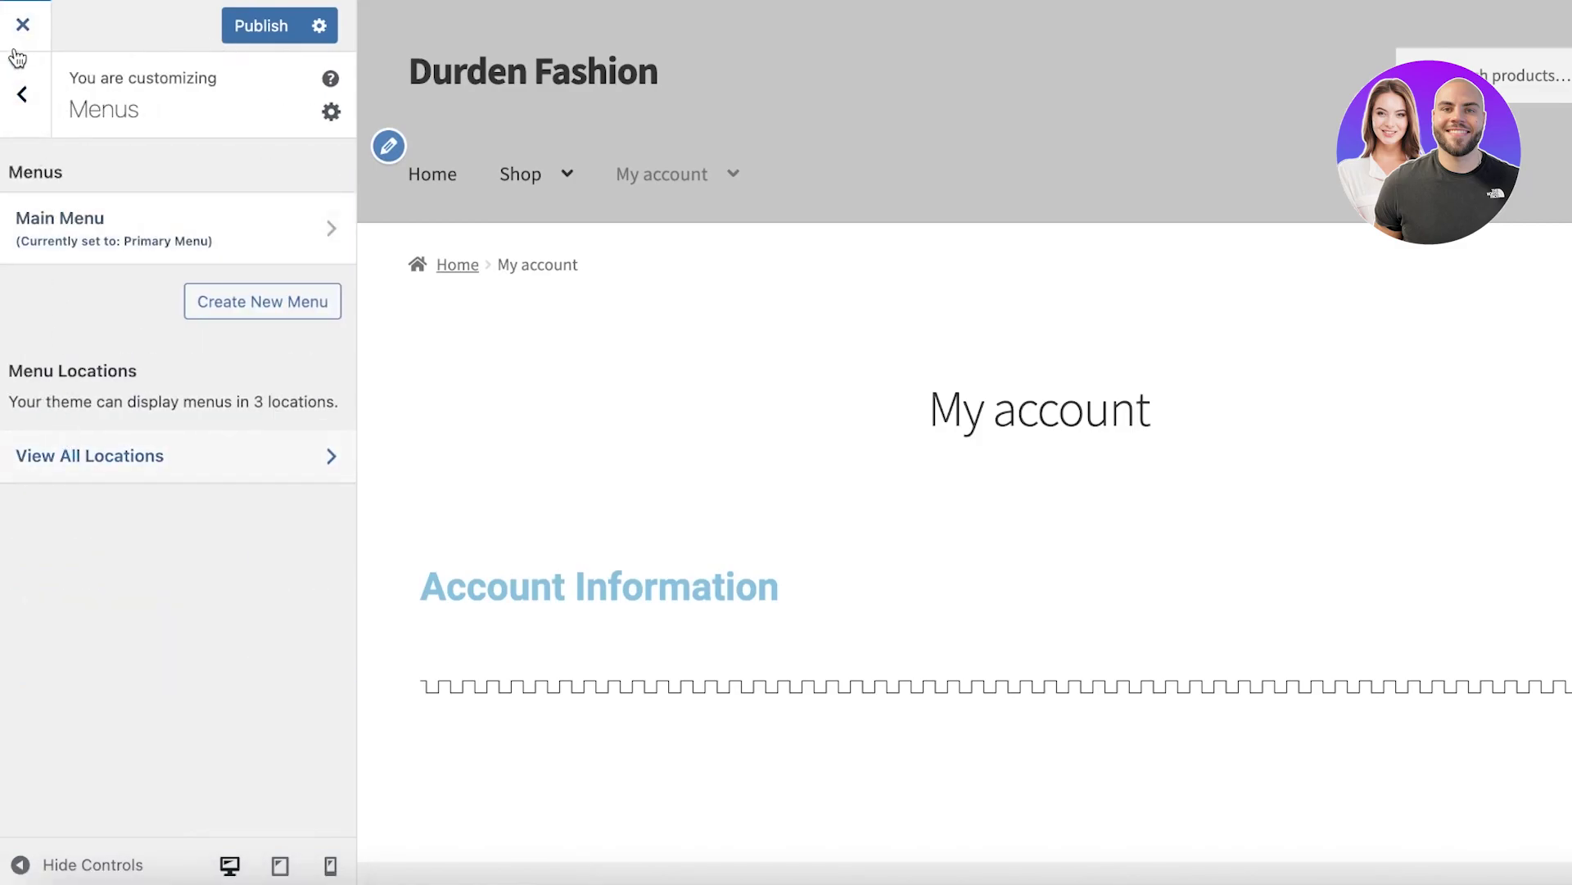
left_click(22, 95)
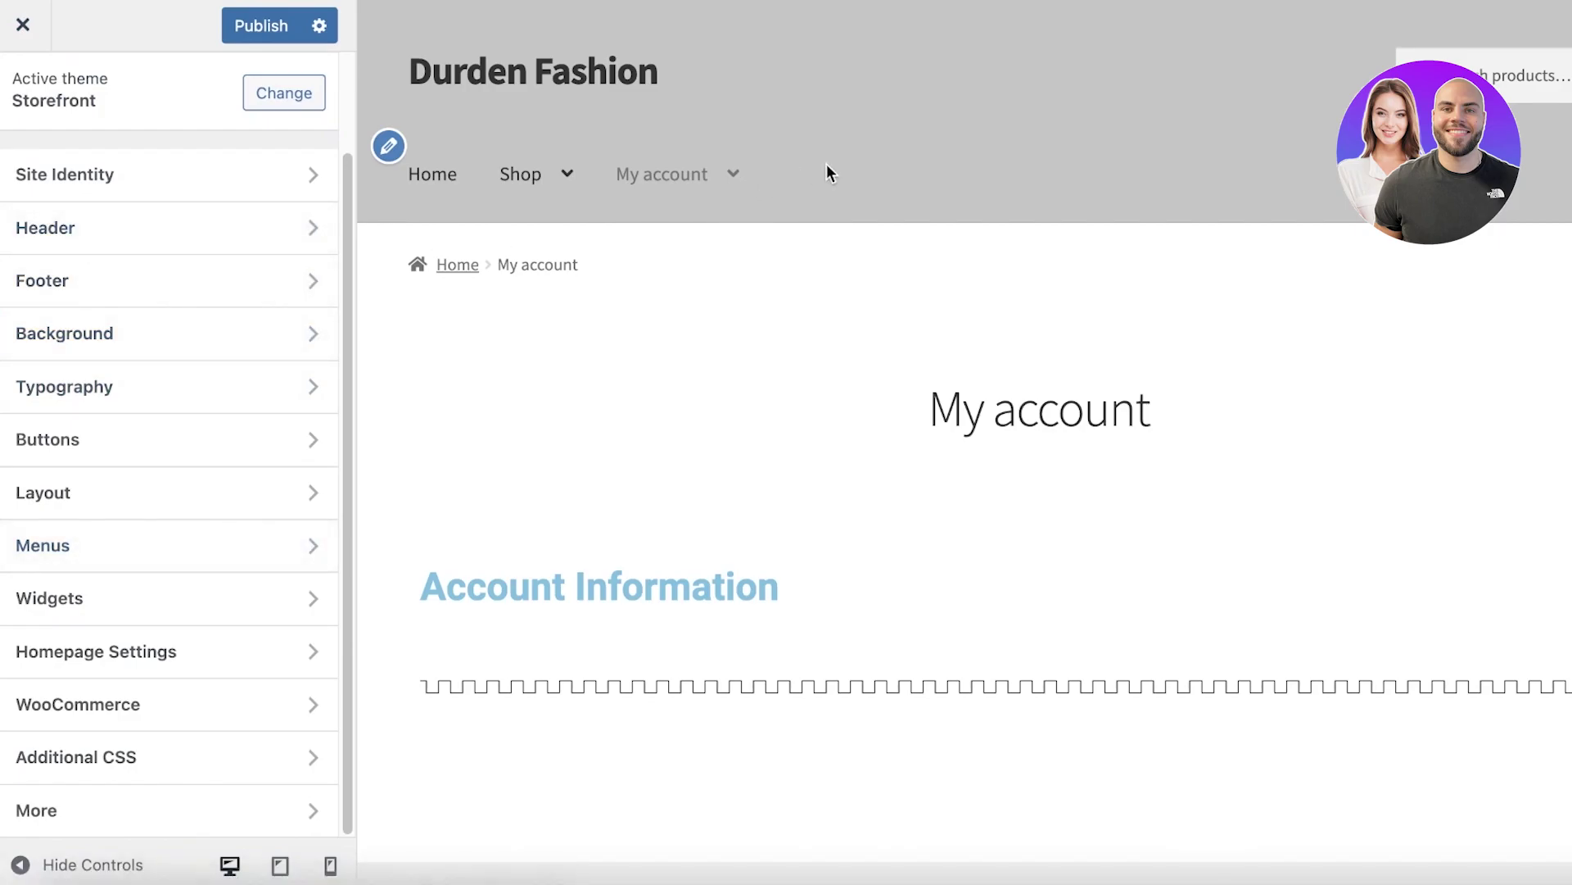
- Publish the menu location settings and exit the Customizer to the live site
left_click(386, 147)
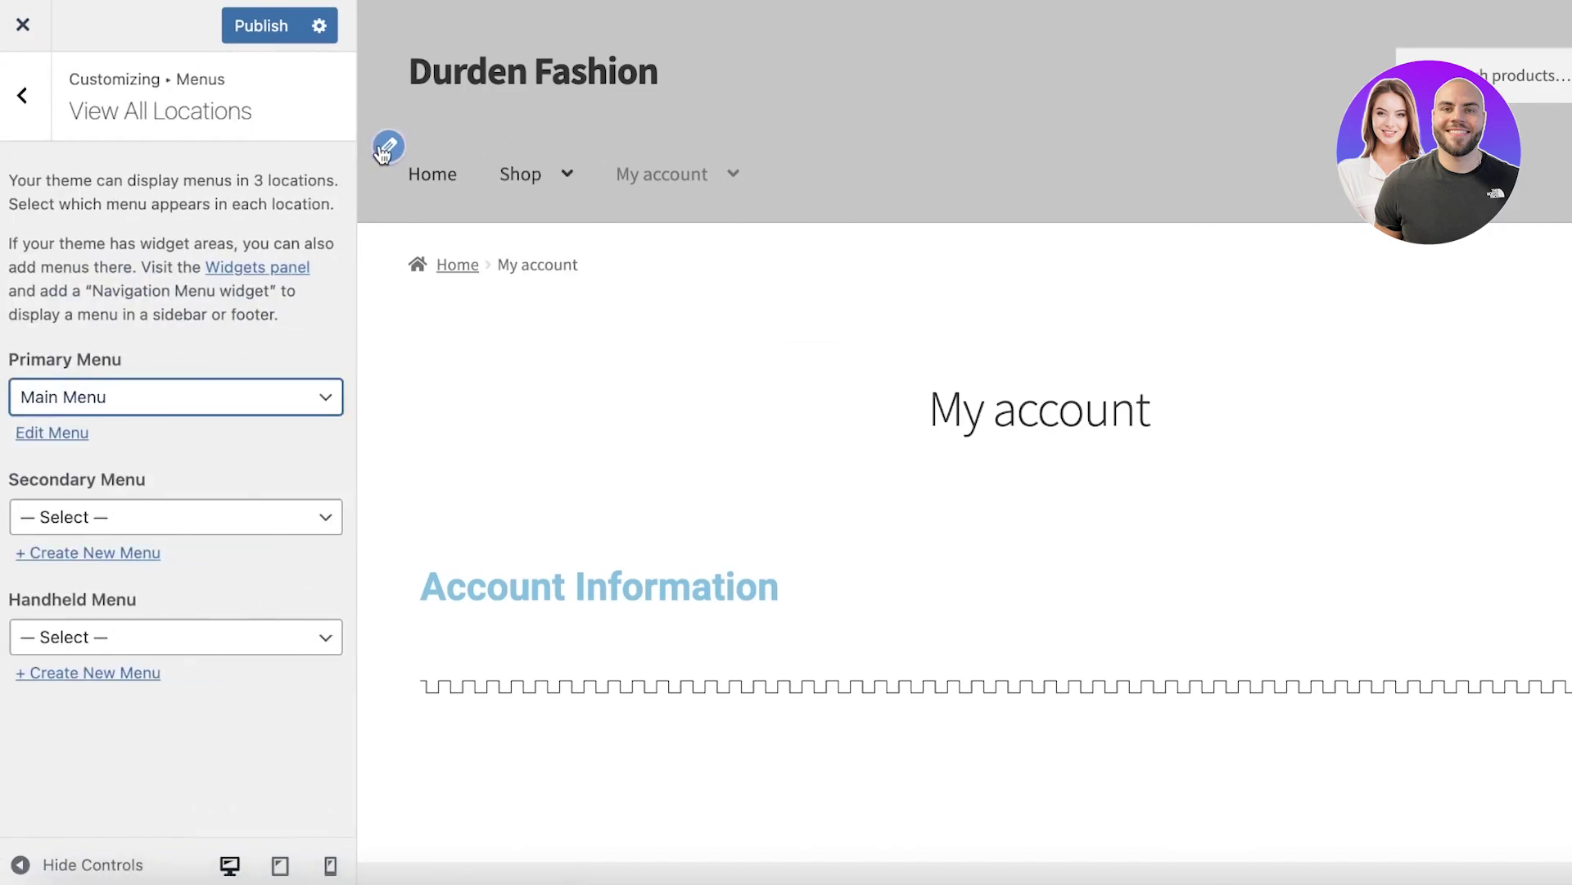
left_click(286, 39)
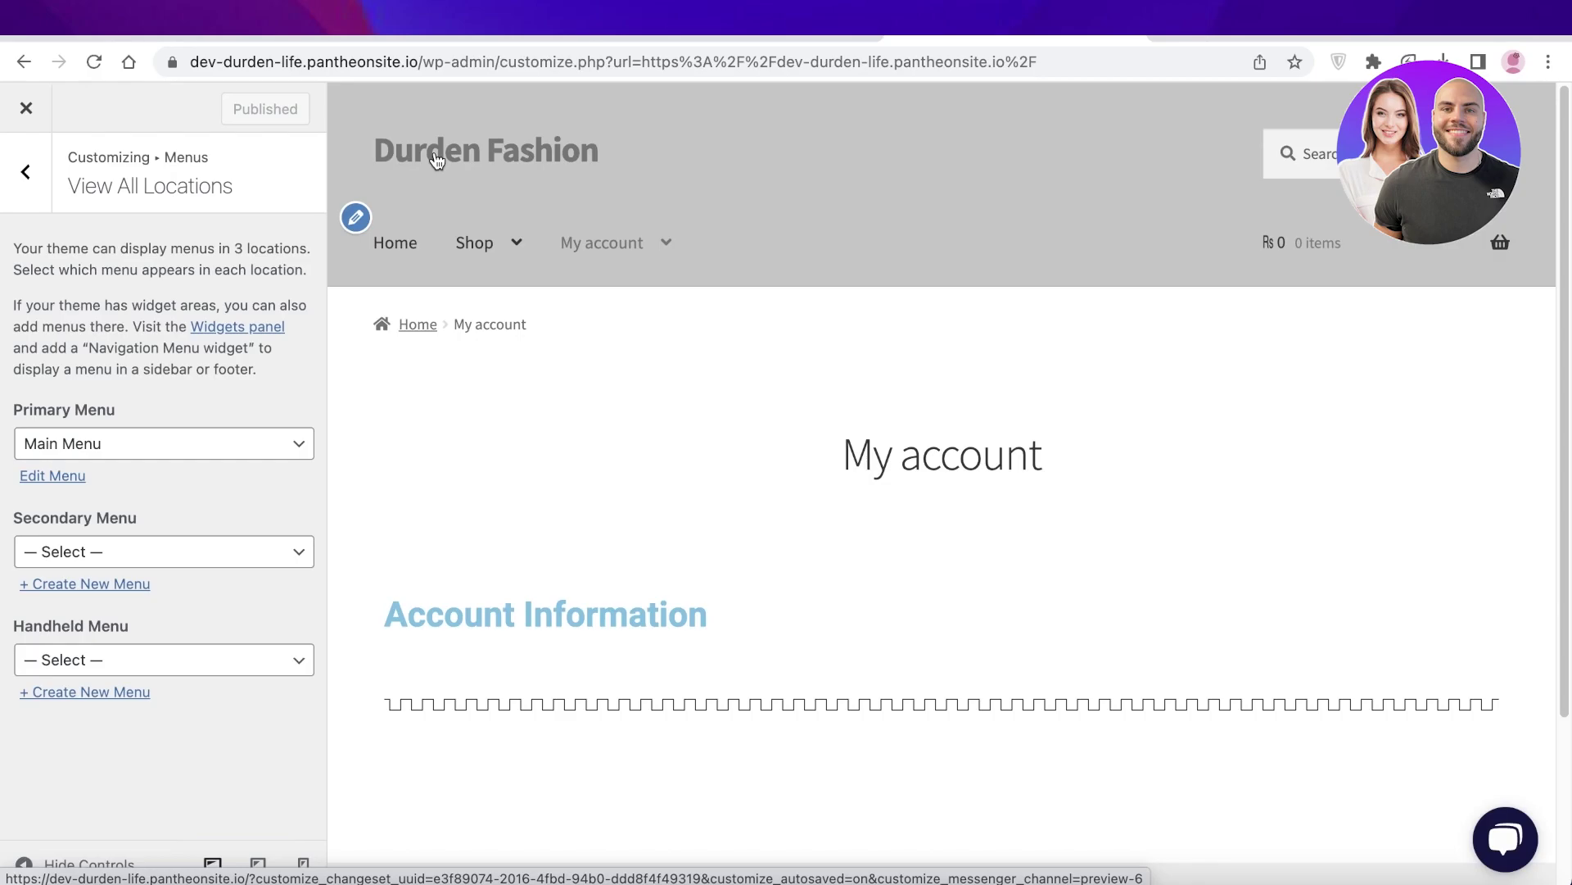
left_click(23, 110)
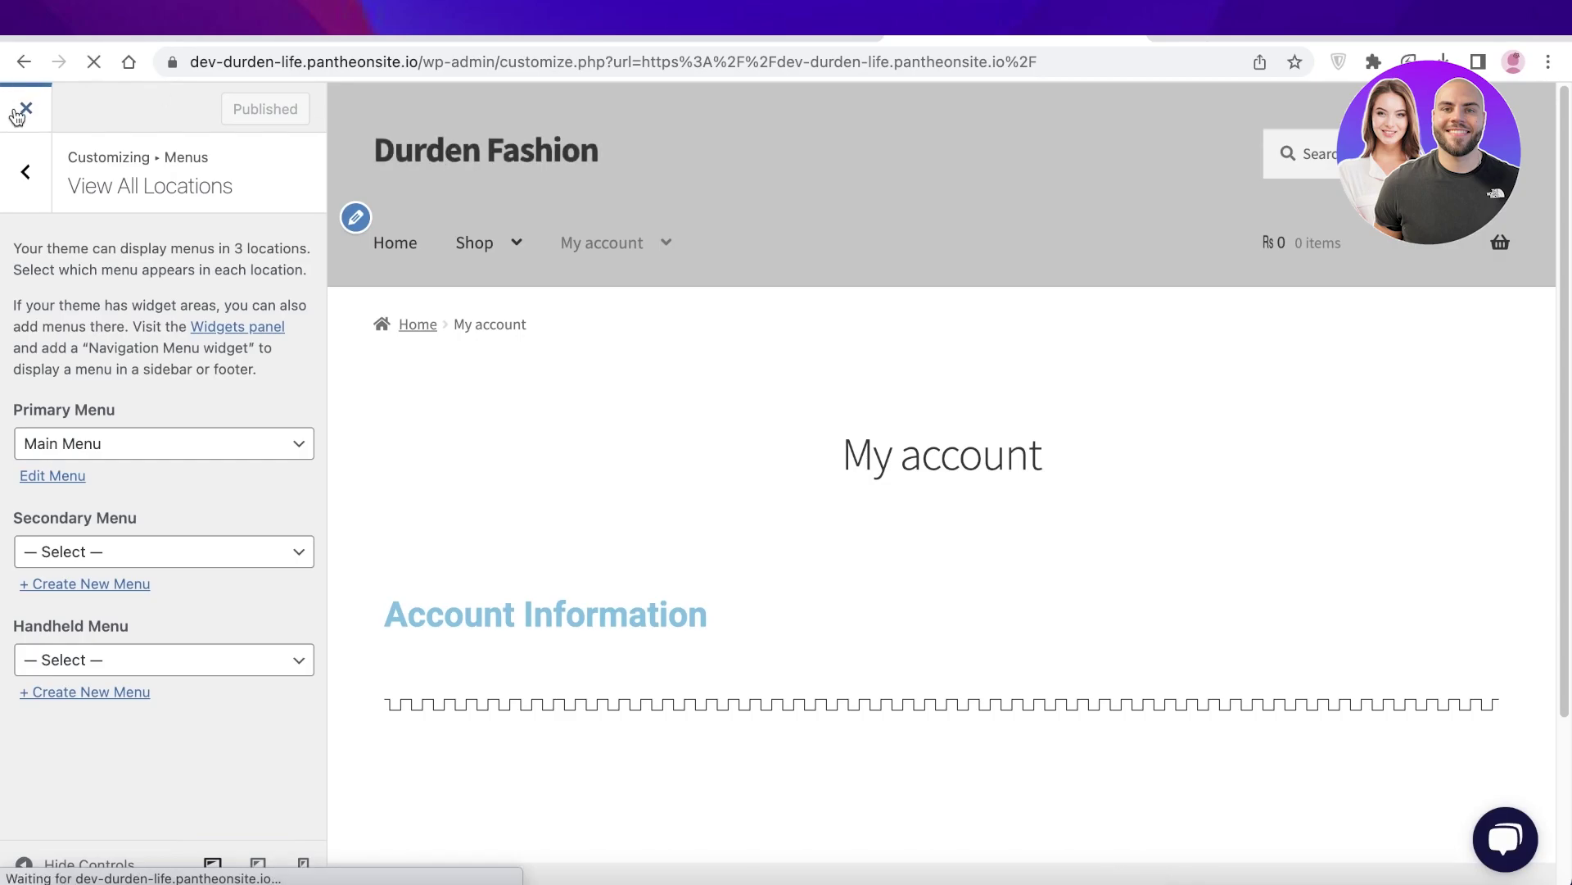